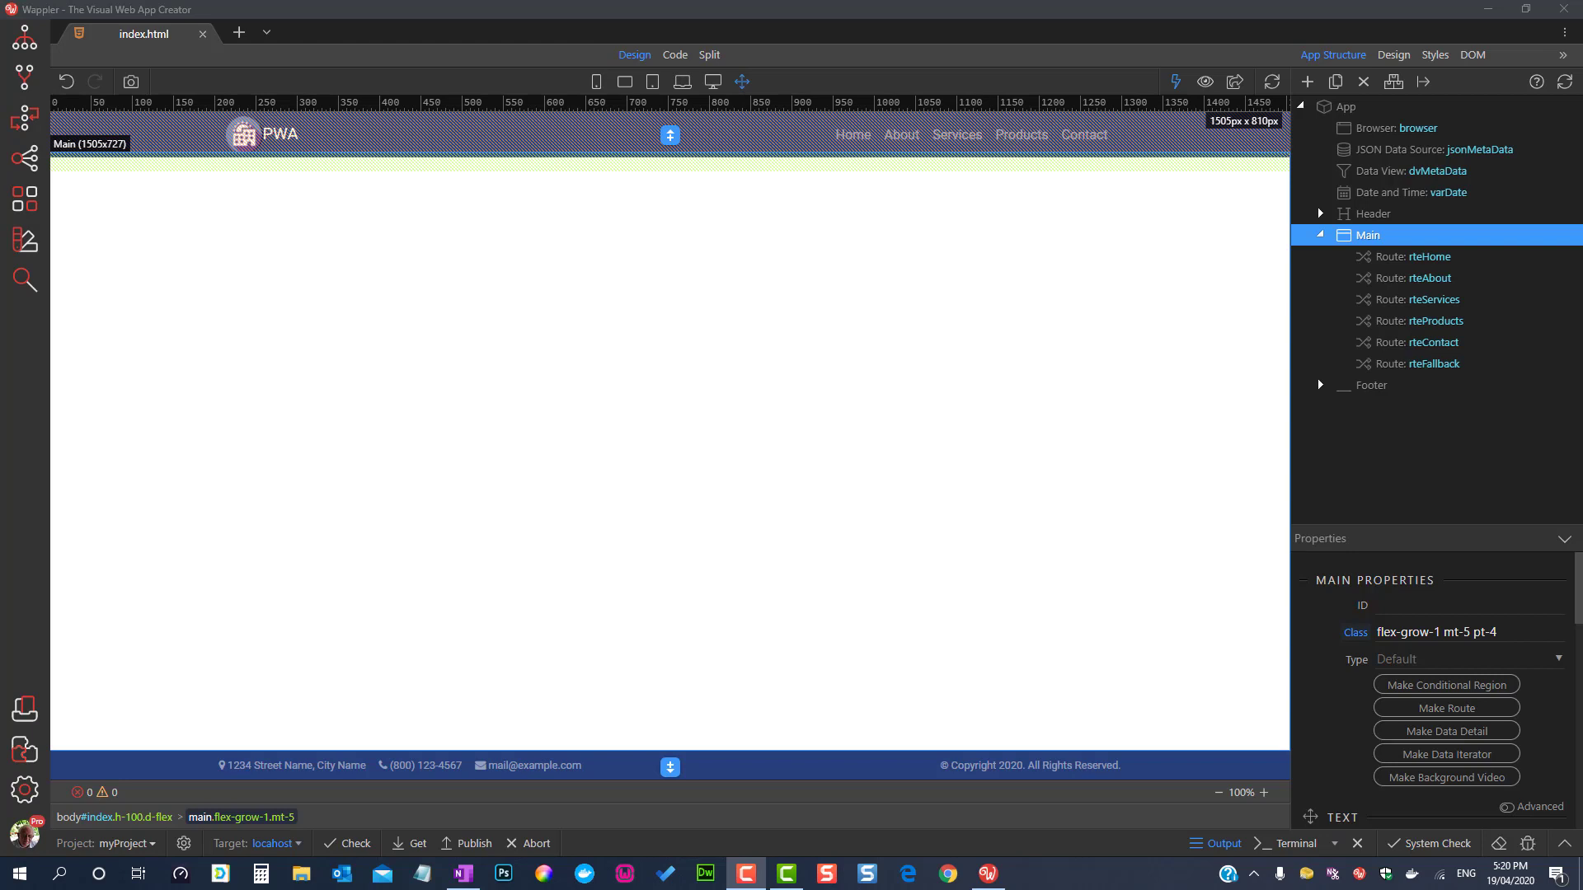
Step: Inspect the browser component and the jsonMetaData source, including the metadata.json file its URL points to
click(1335, 130)
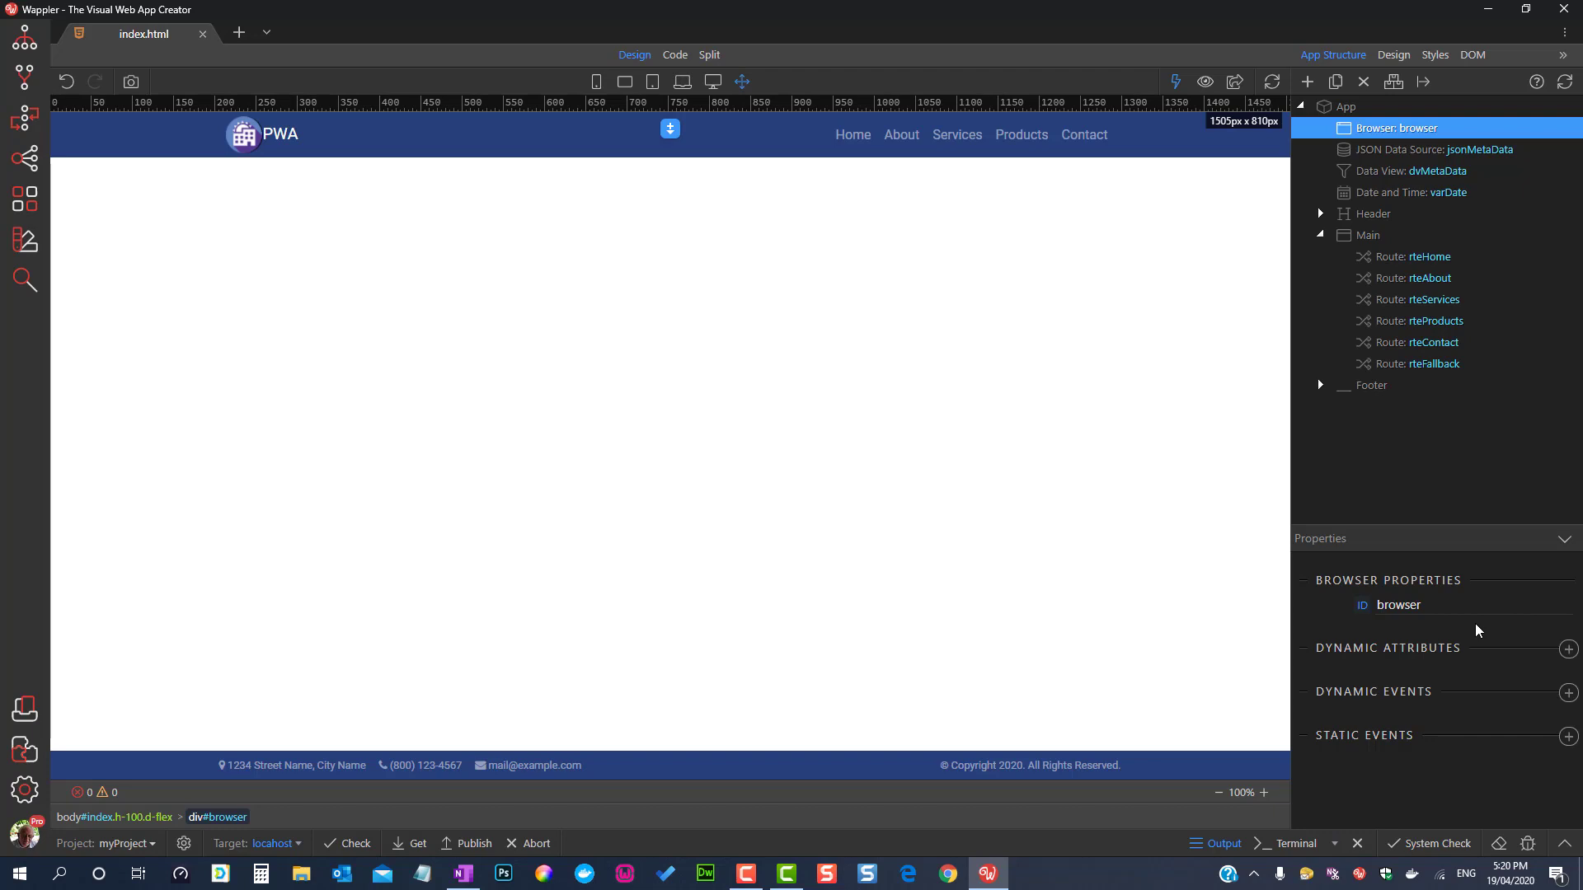
click(1382, 156)
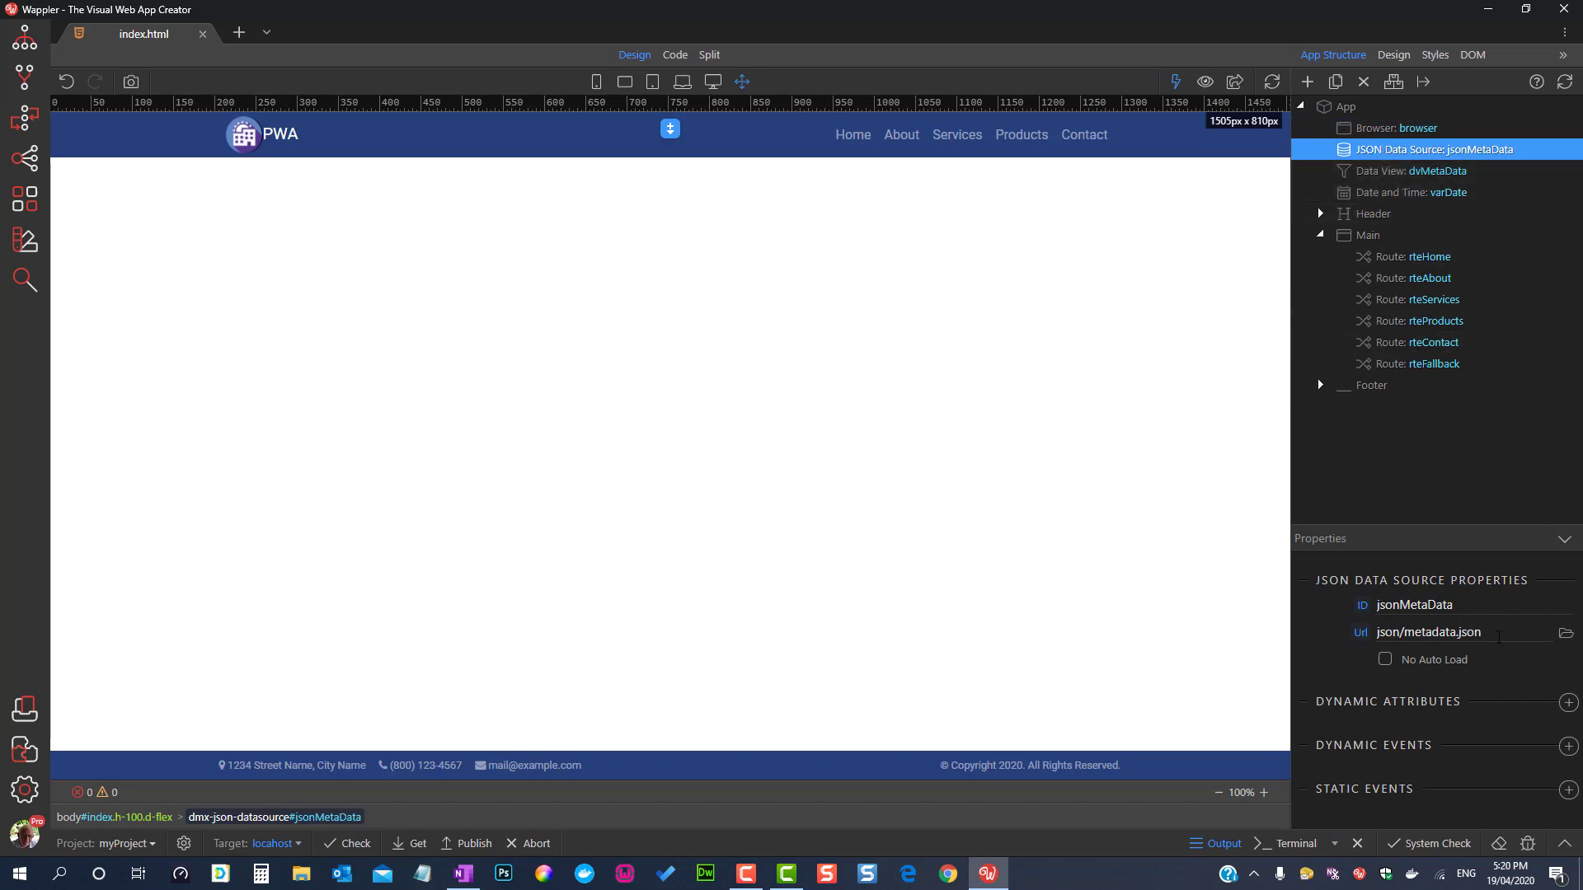
click(1565, 635)
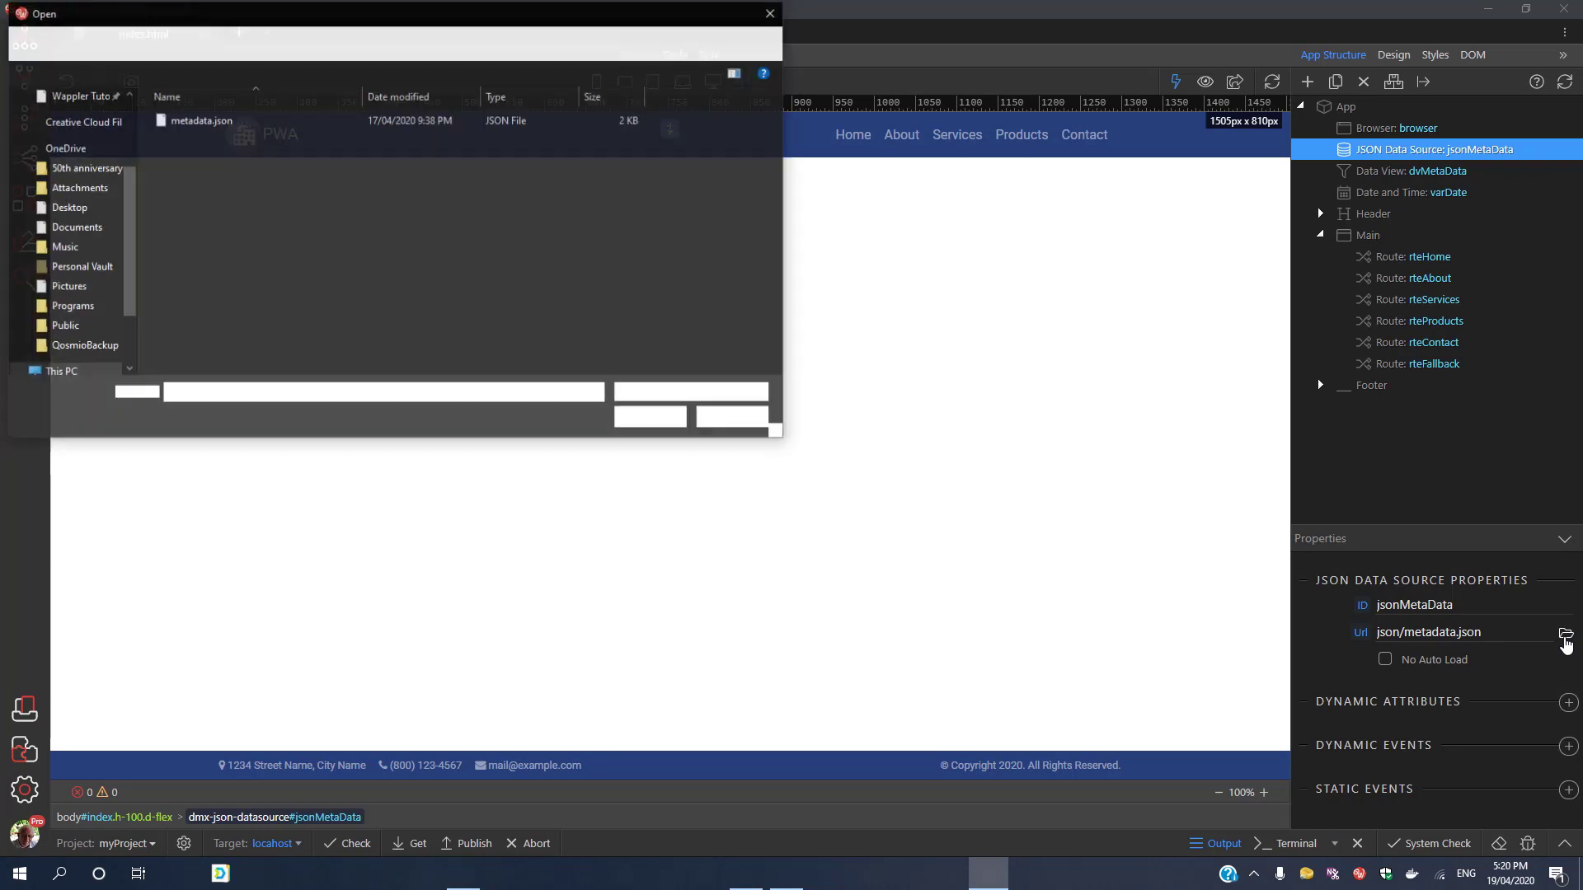
click(210, 122)
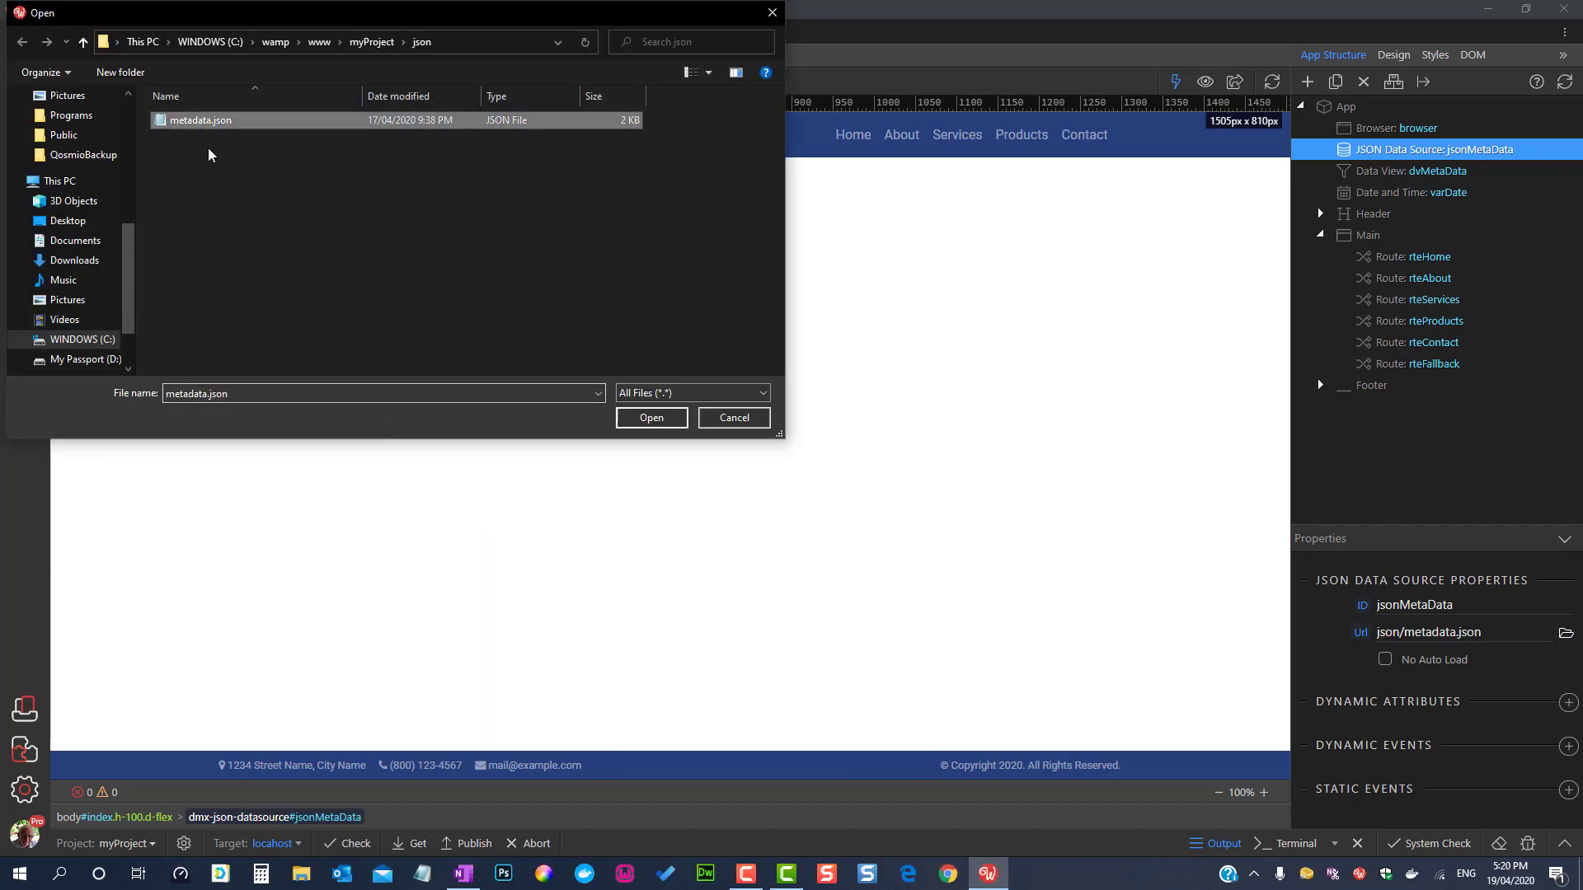
click(732, 418)
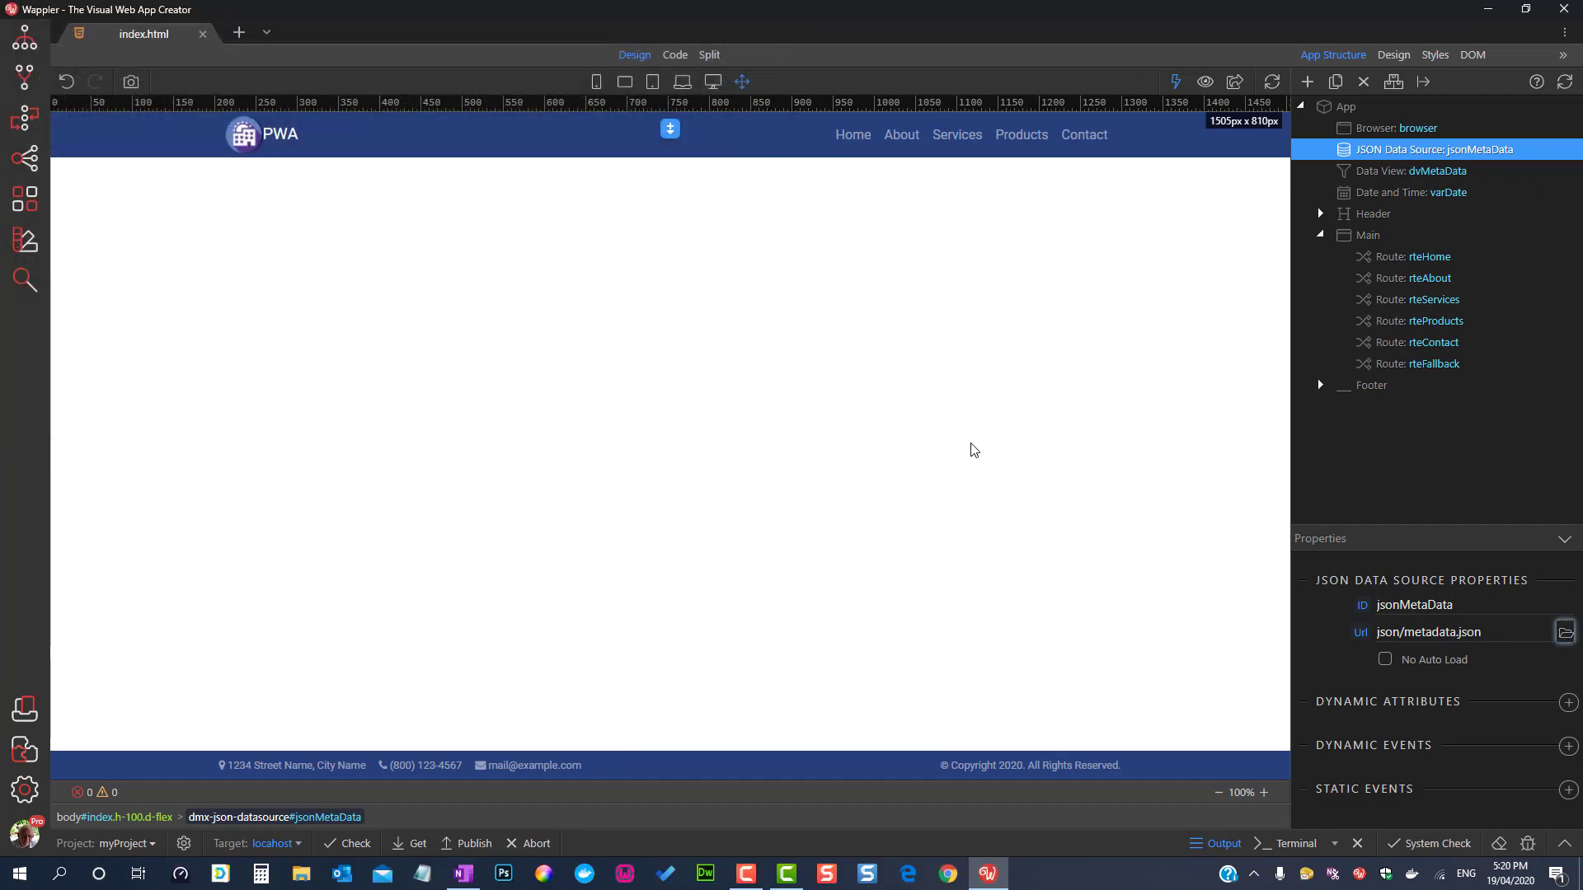
Step: Inspect the data source binding of the dvMetaData data view without changing it
click(1431, 173)
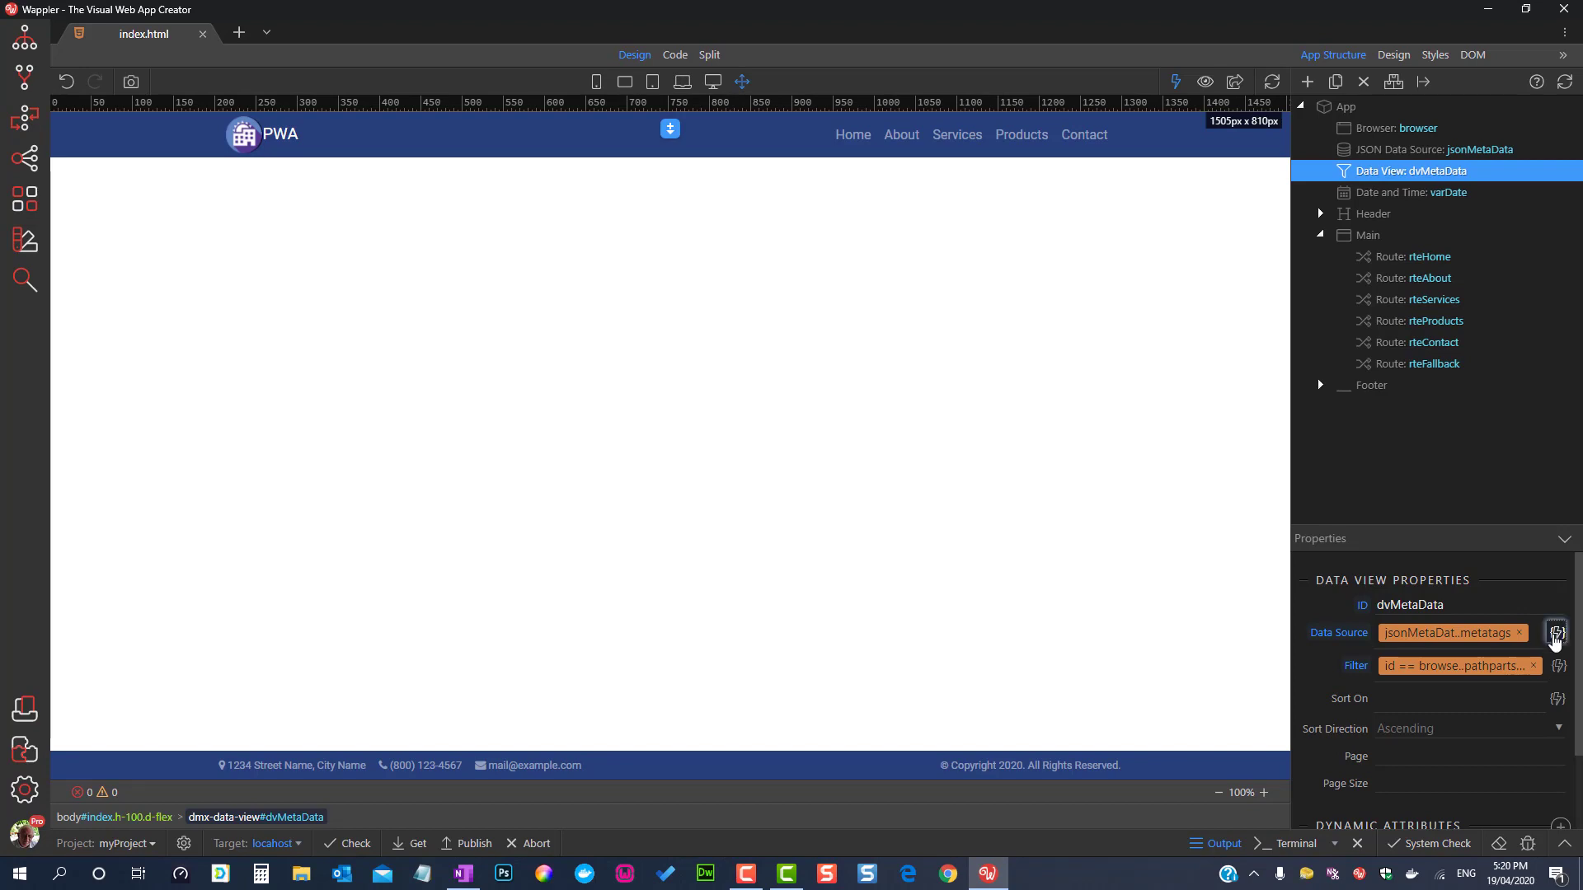
click(1556, 636)
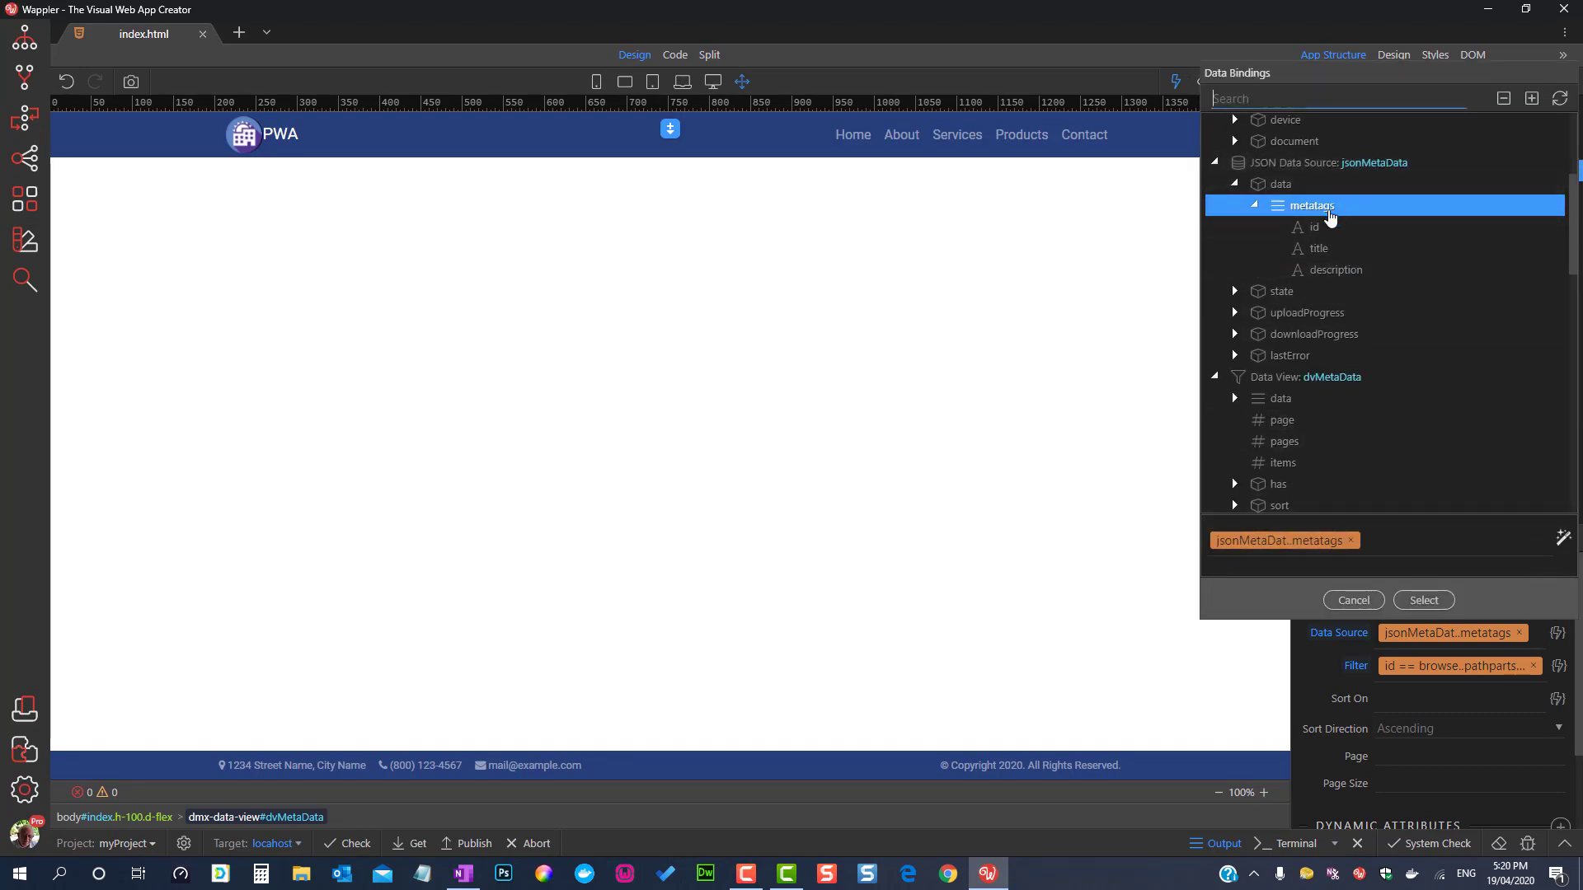
click(1354, 600)
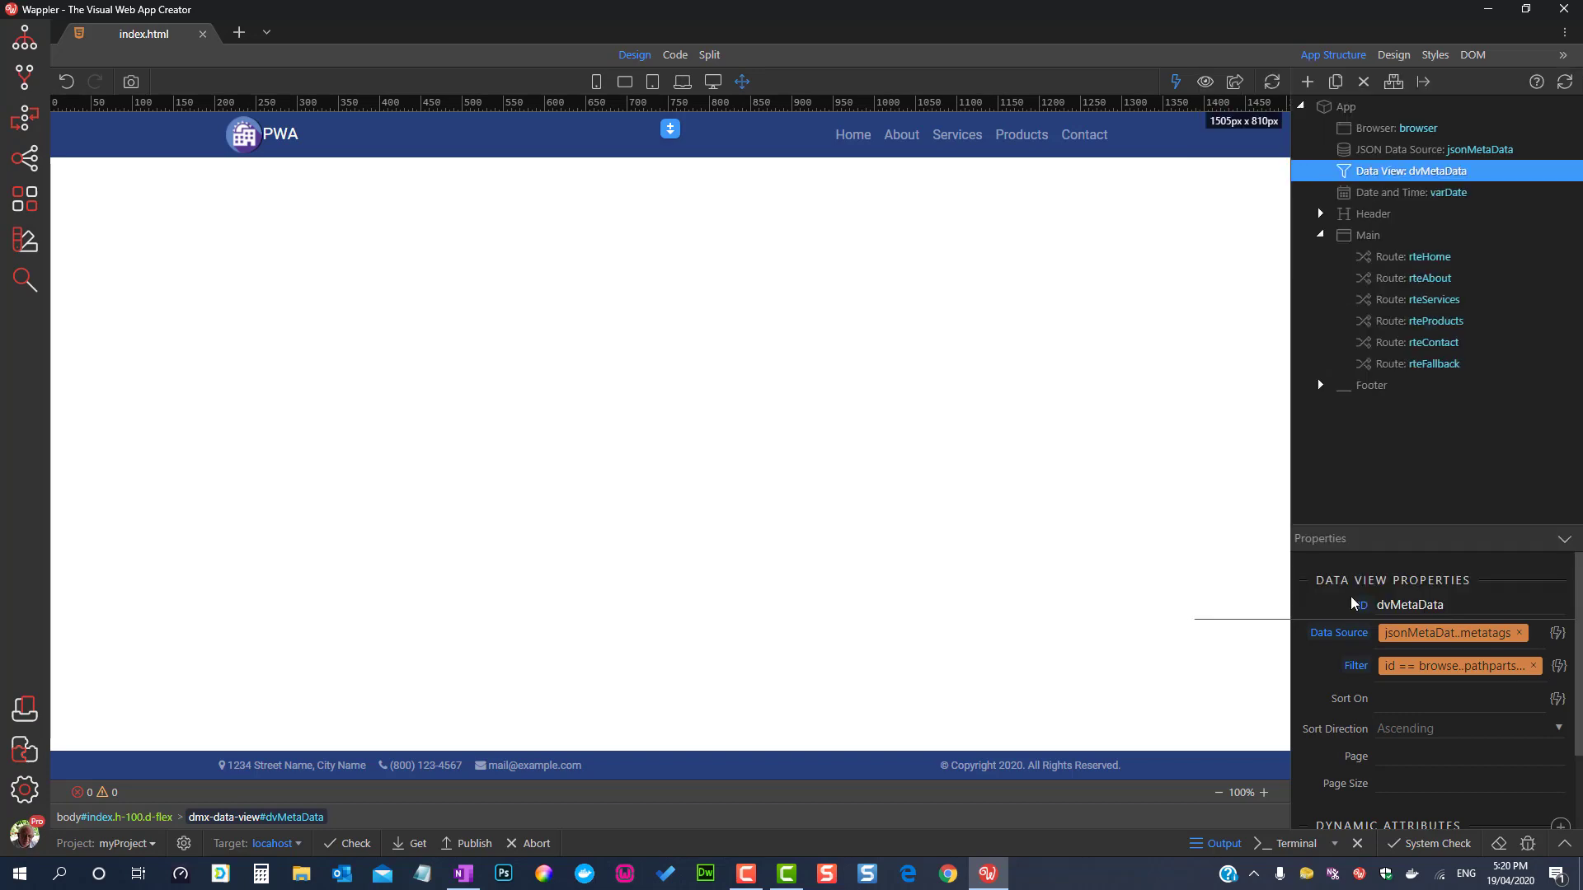
Step: Examine the dvMetaData filter expression and its browser.location.pathparts value, leaving the filter as it is
click(1558, 666)
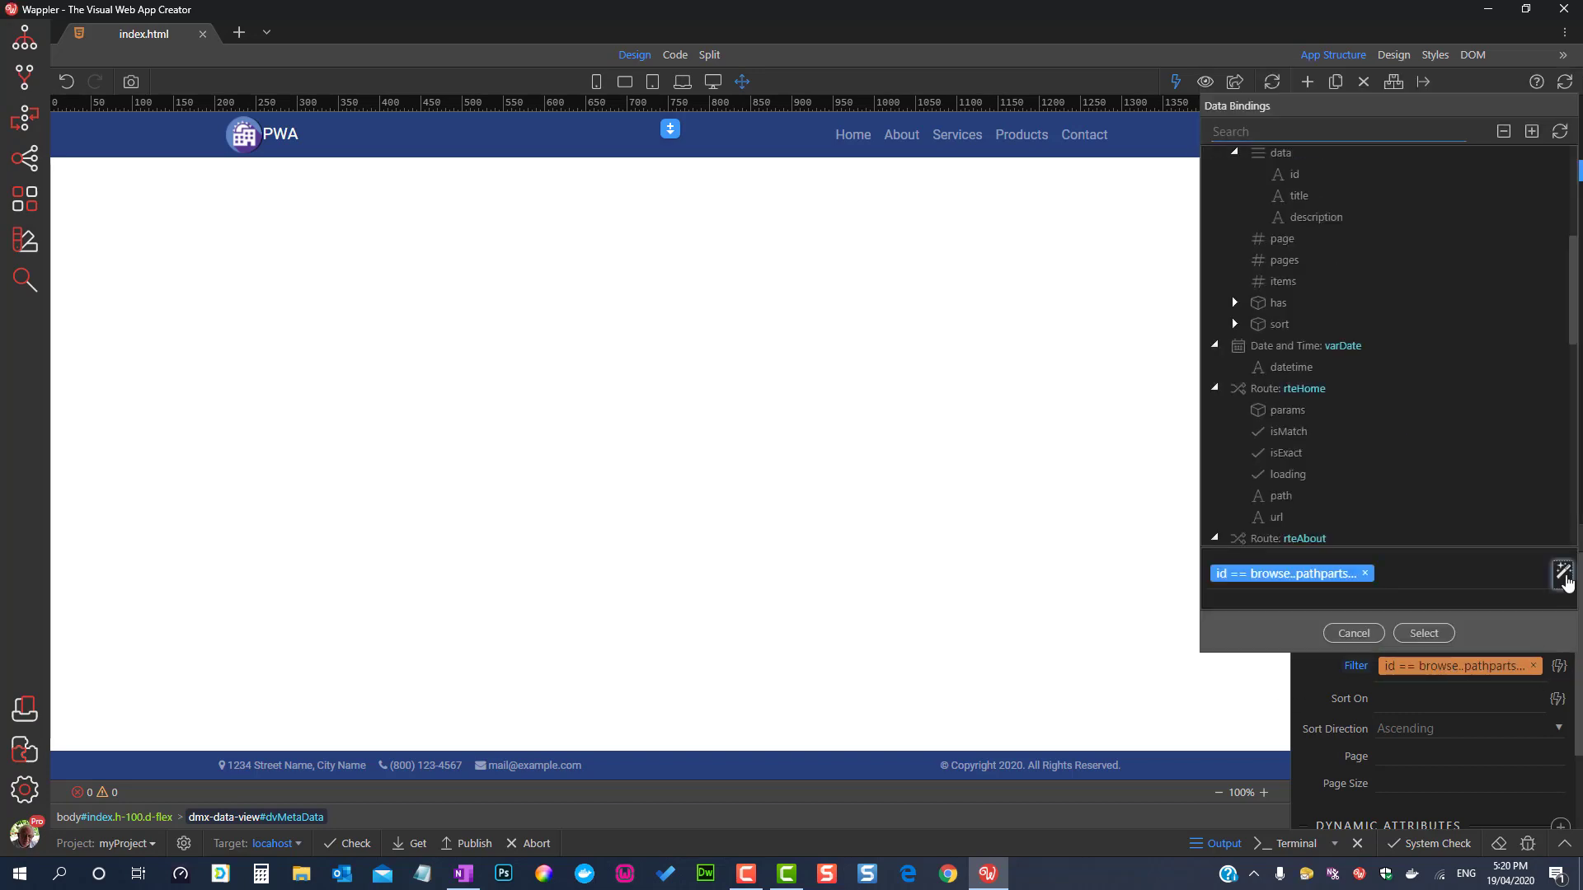
click(1564, 574)
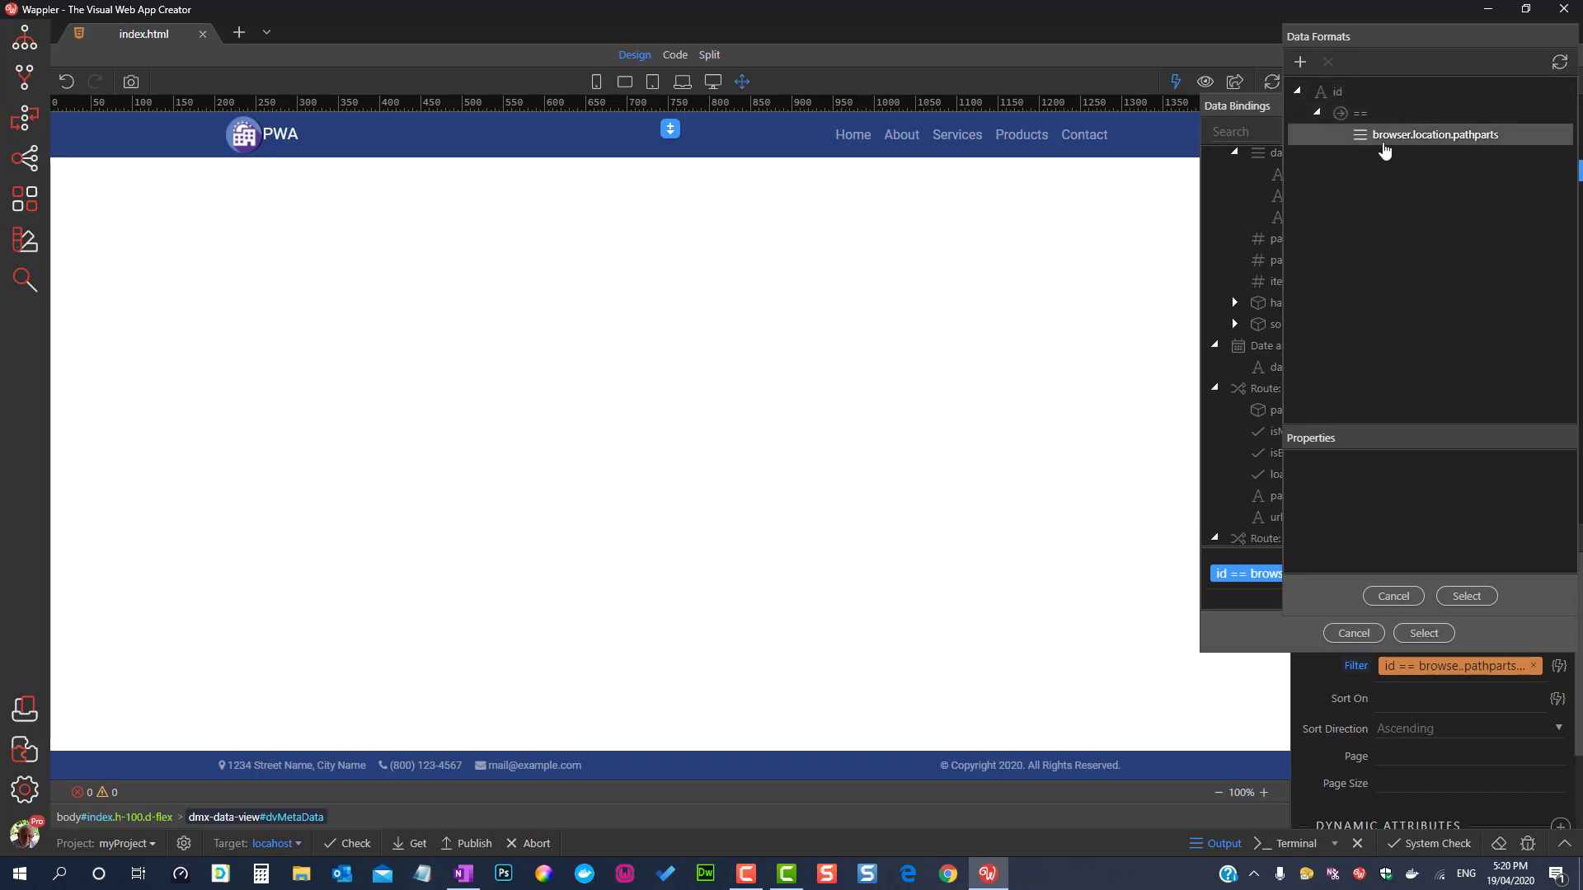
click(1413, 141)
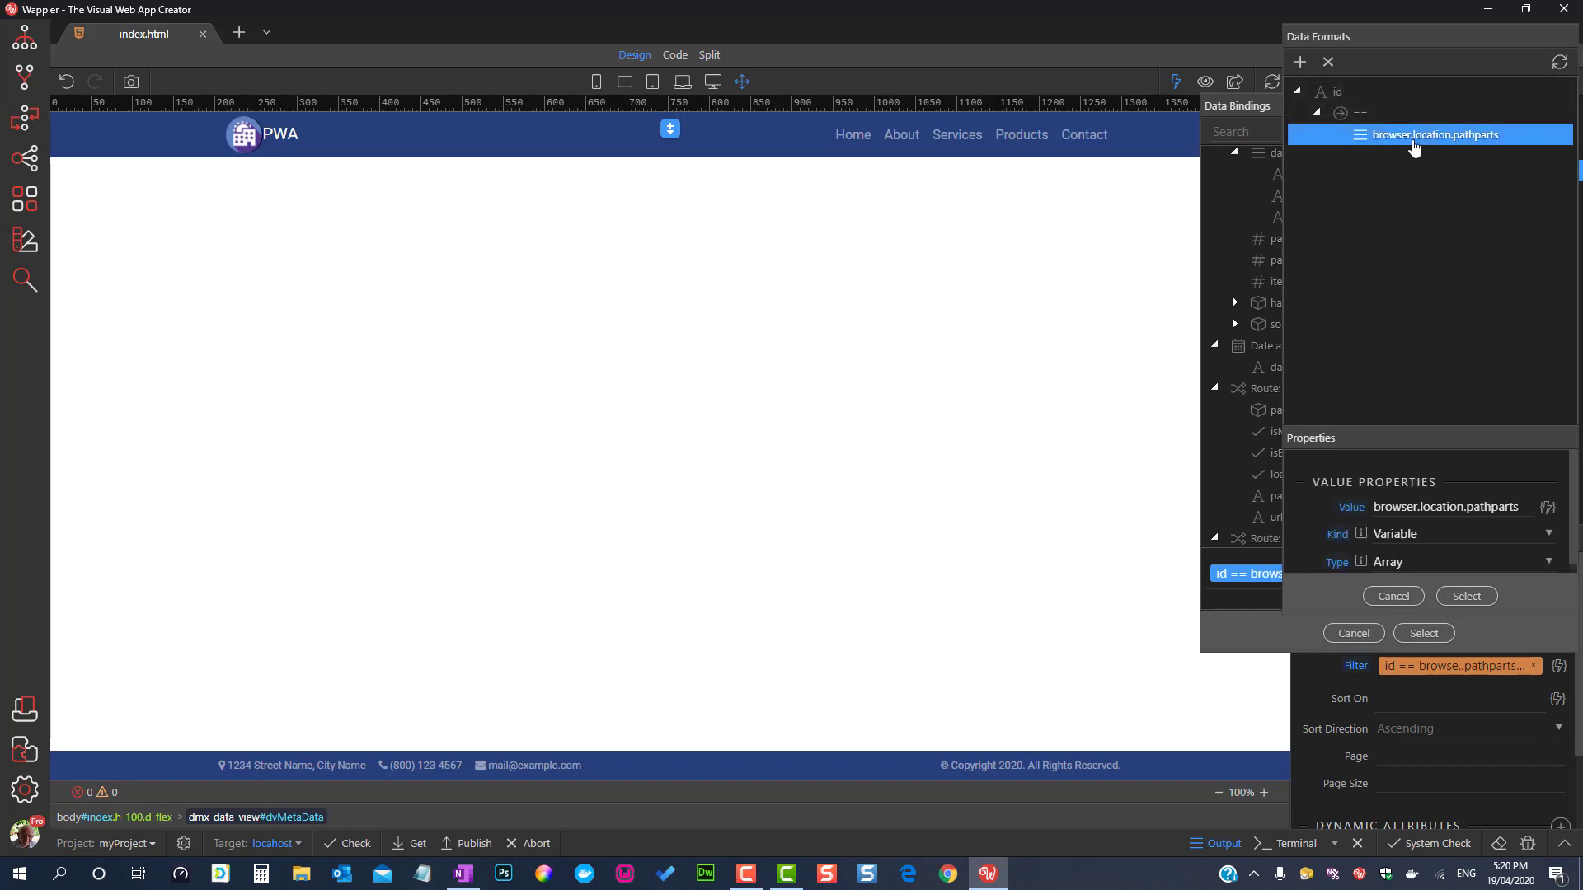
click(1546, 509)
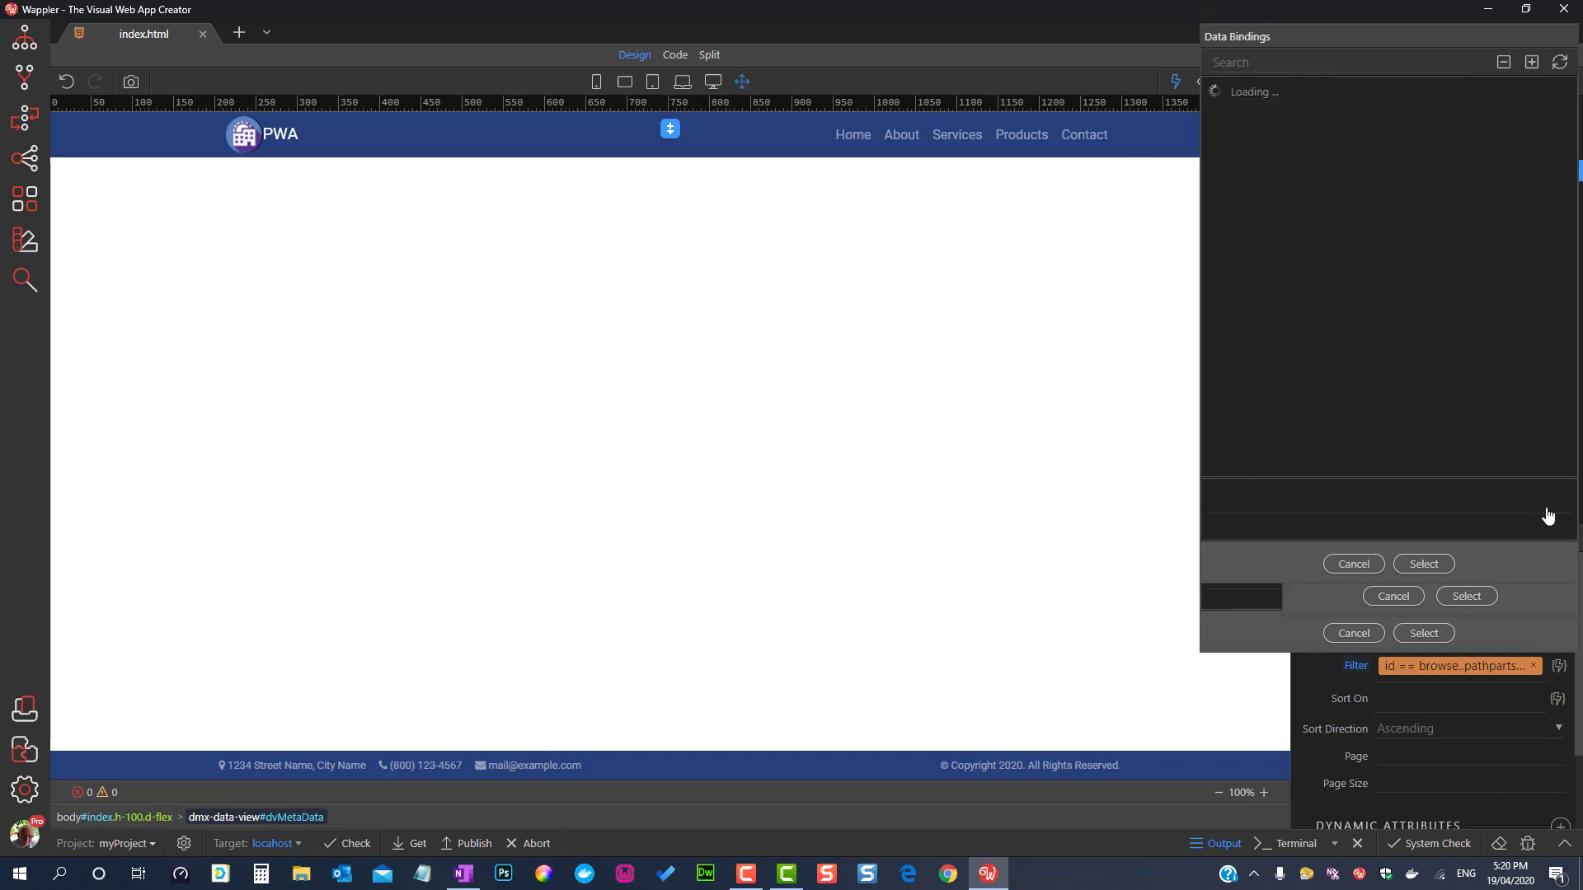
click(1346, 558)
click(1385, 596)
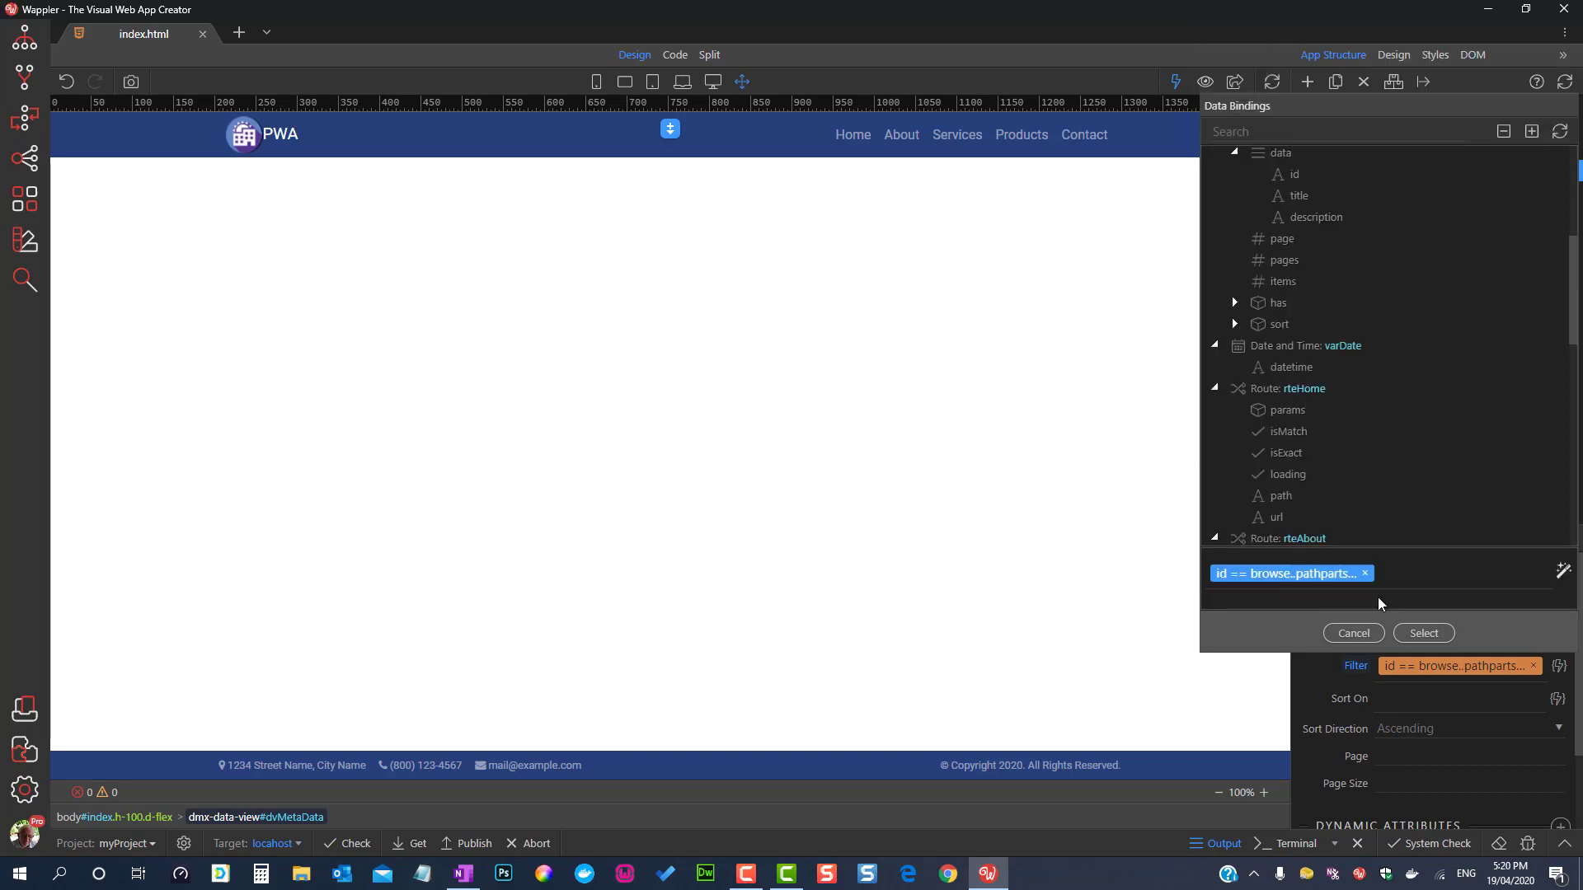
click(1354, 634)
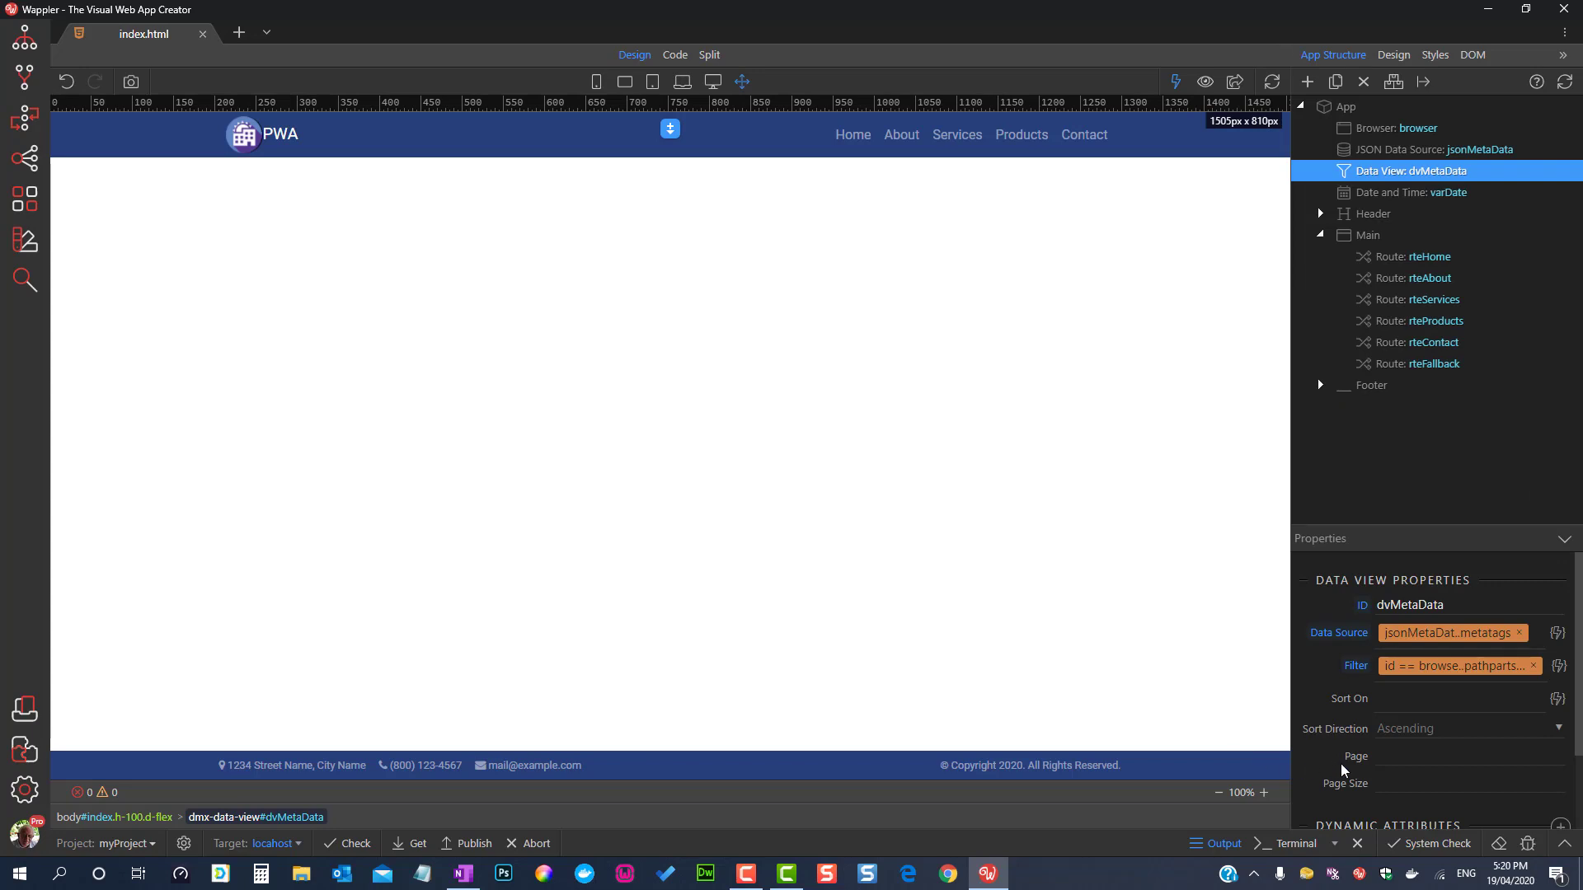
Step: Add a section after the rteFallback route and nest a container, a row and a column inside it
click(1381, 366)
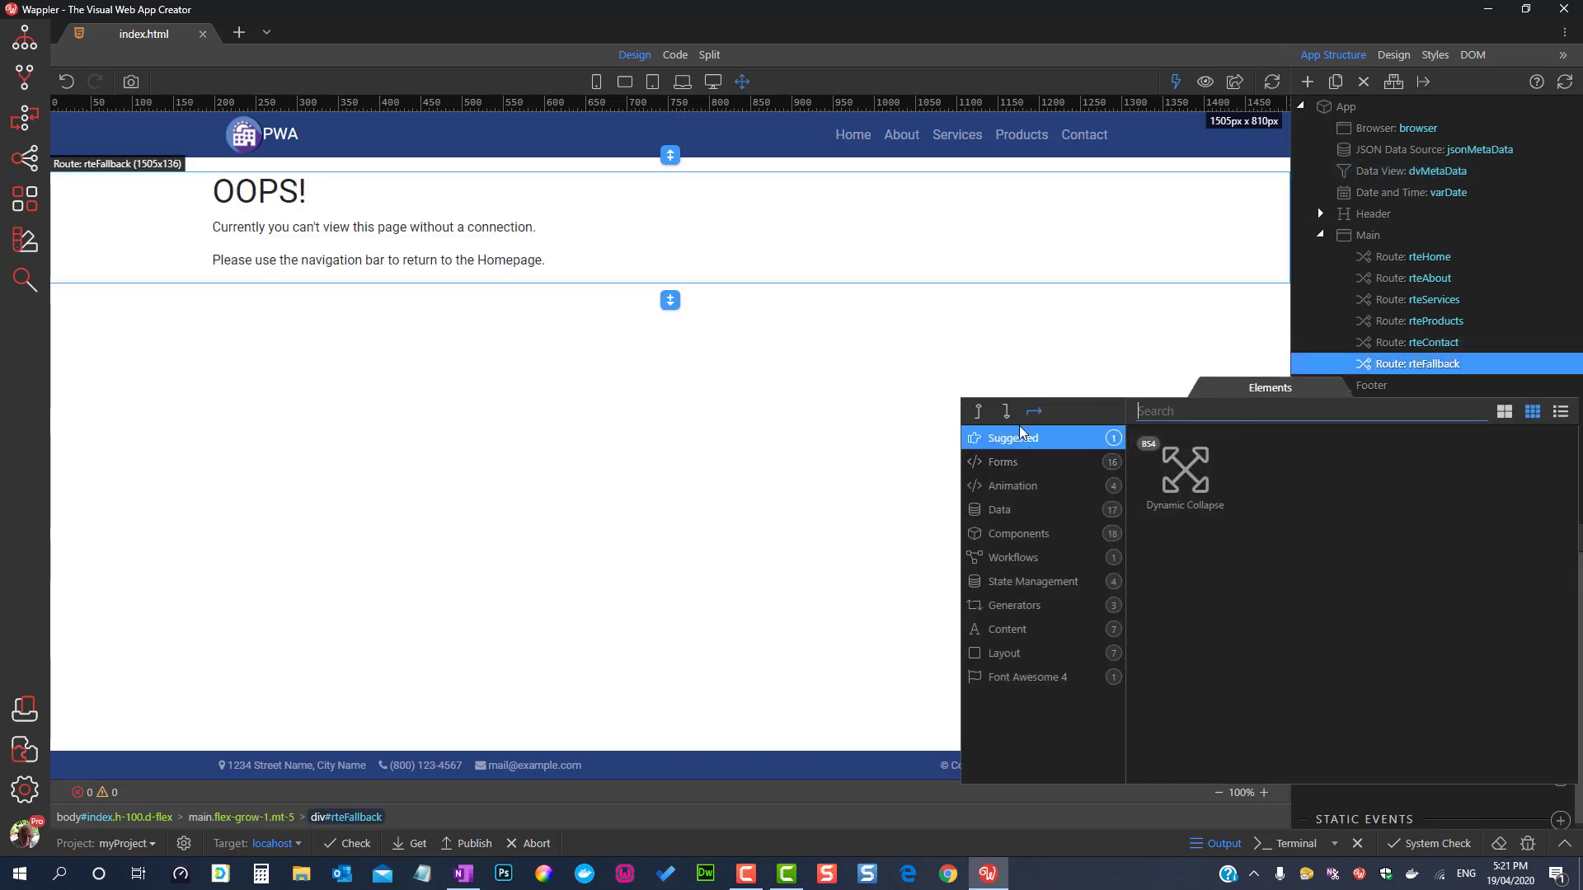
click(1185, 472)
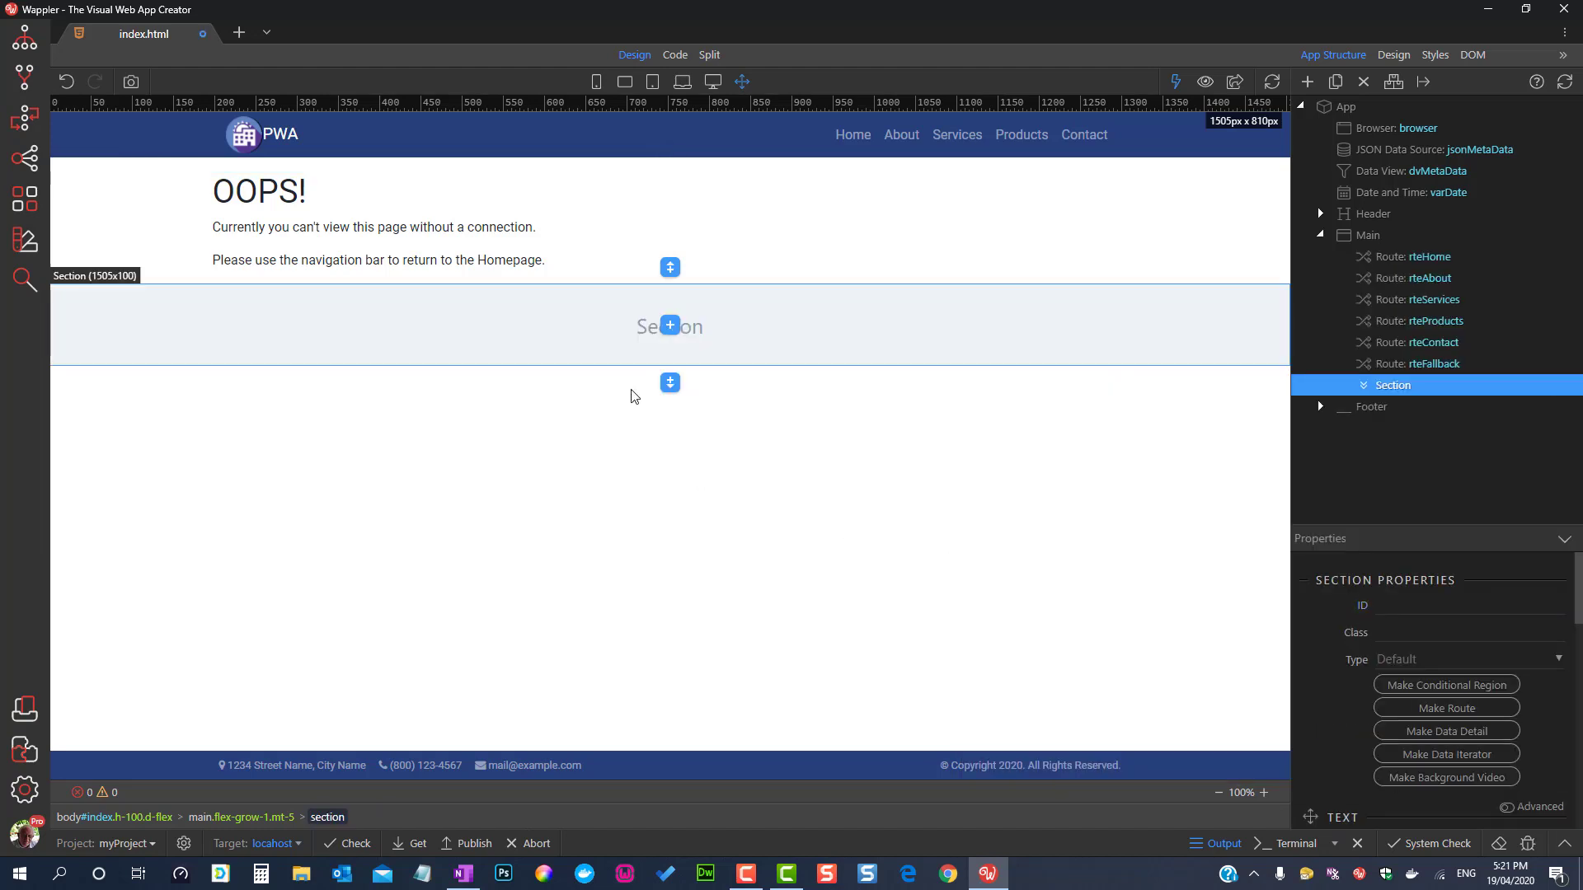
click(671, 325)
click(564, 424)
click(670, 325)
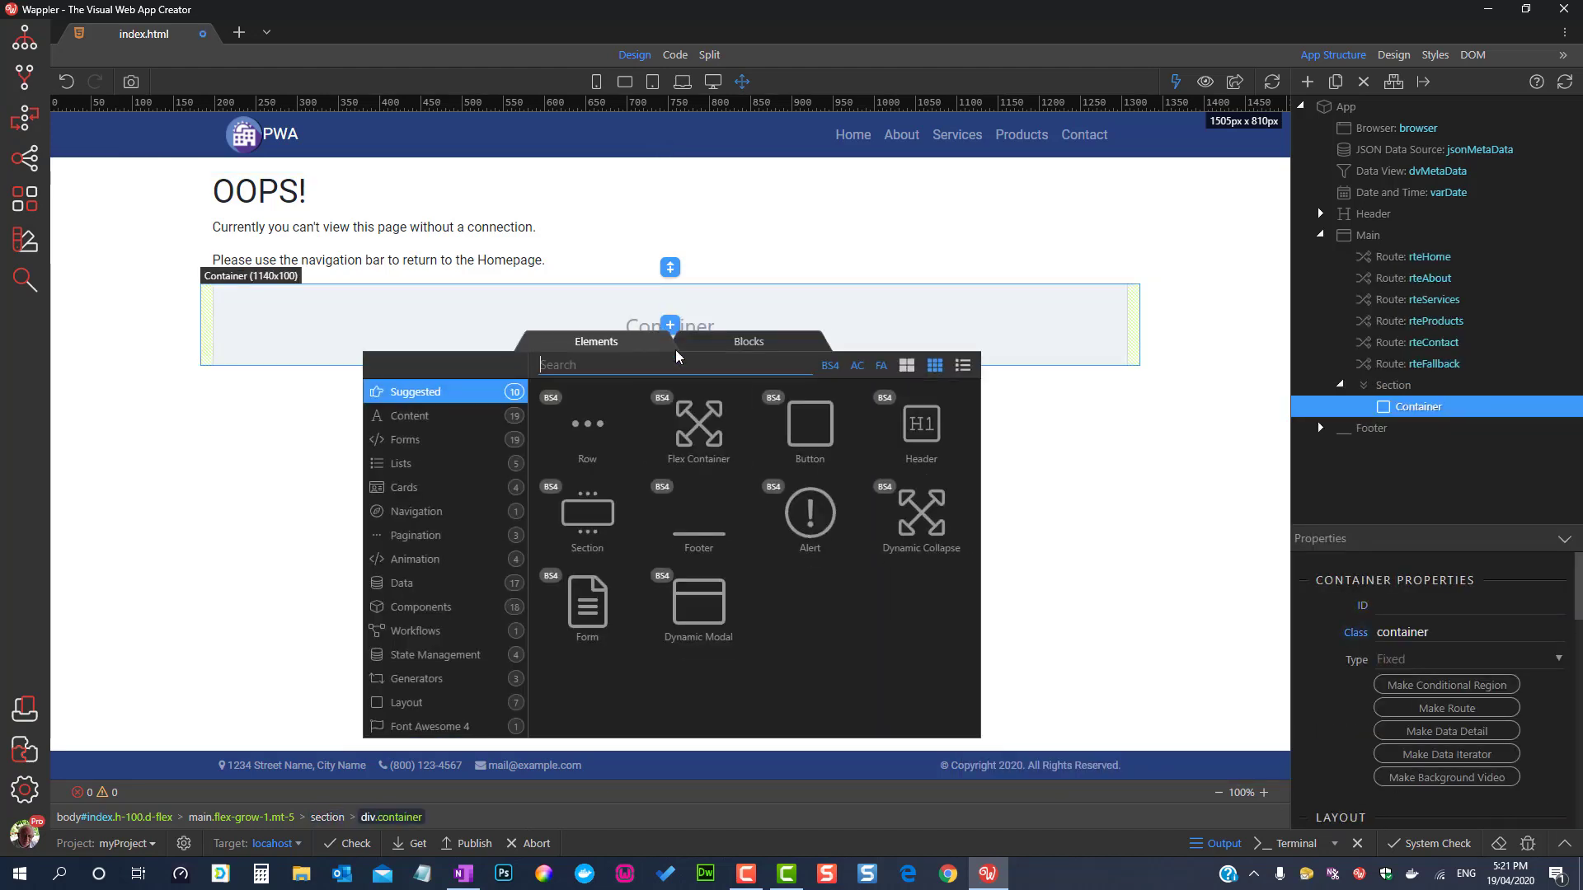
click(587, 424)
click(582, 424)
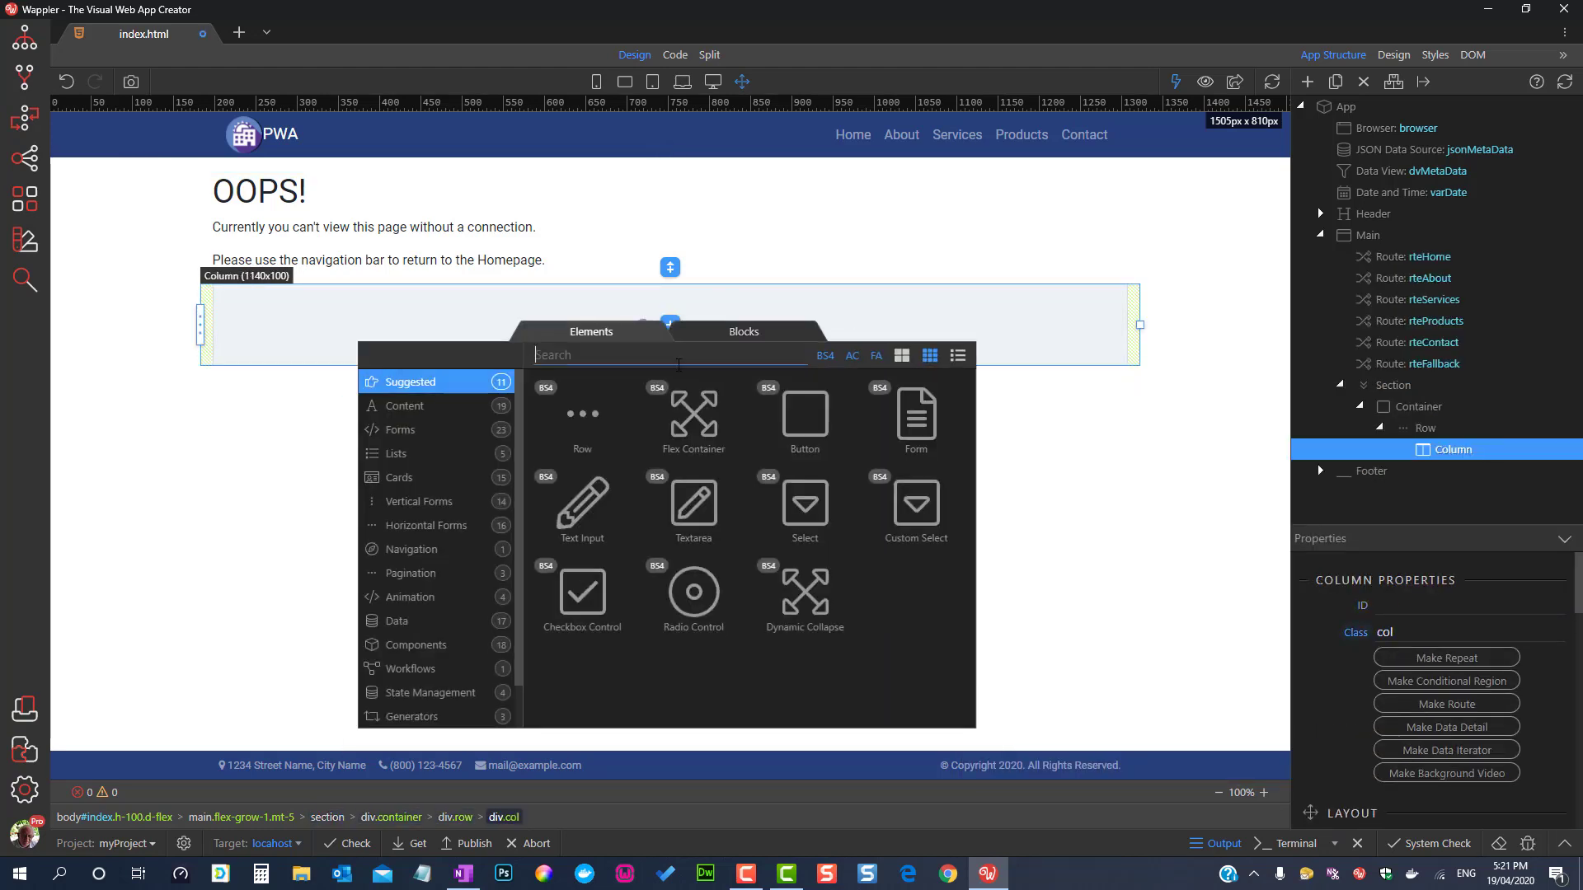
Step: Add a paragraph to the new column, replace its text with the browser.location.pathparts binding, and save the page
click(404, 406)
click(694, 452)
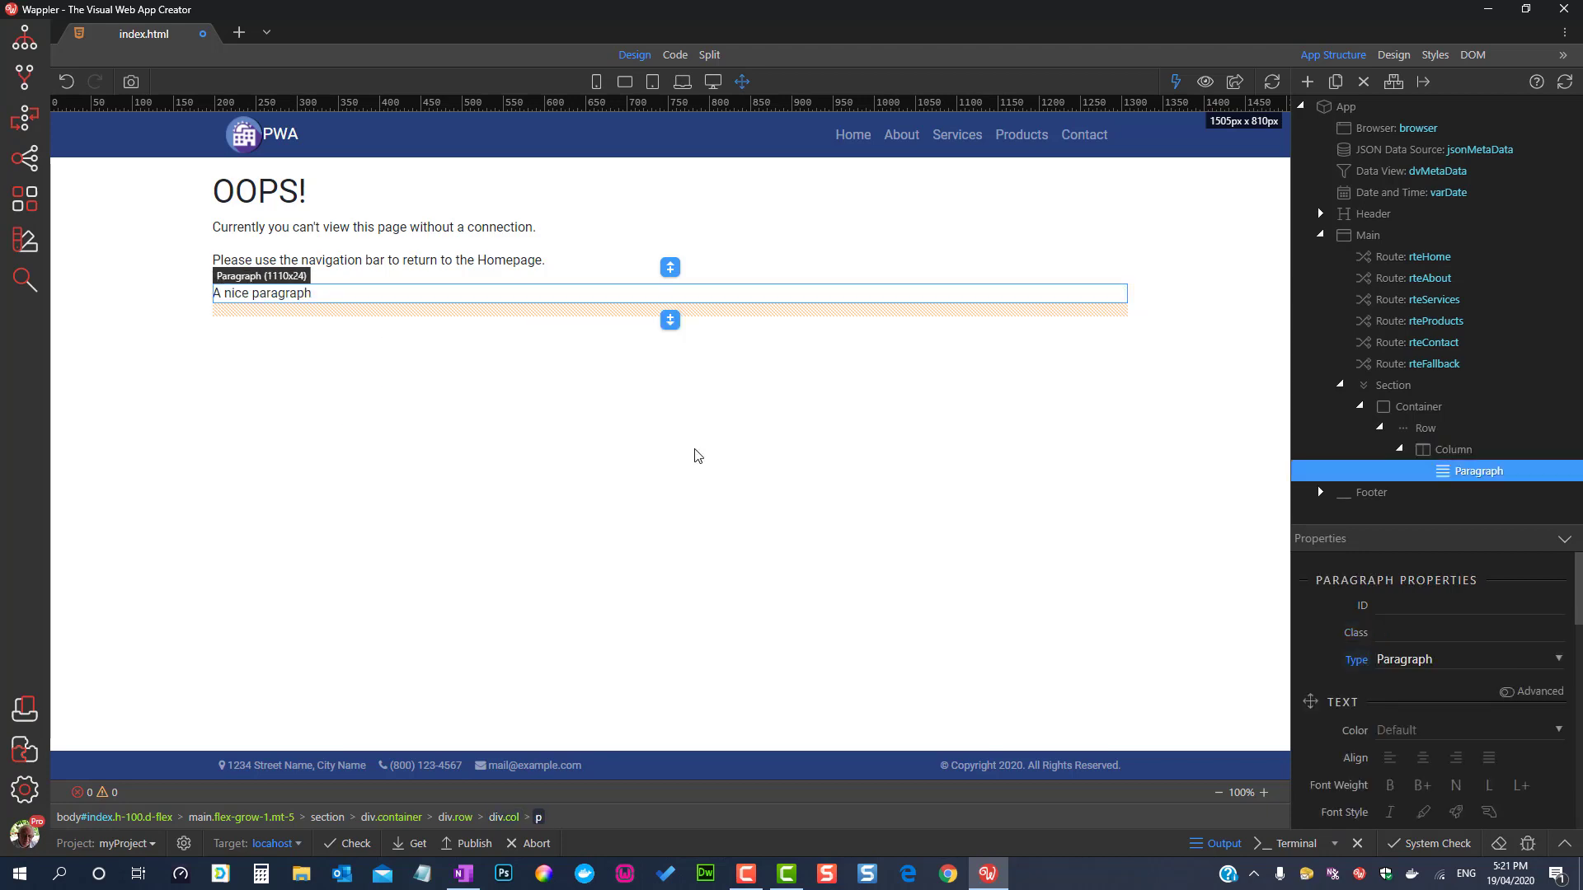
double_click(325, 295)
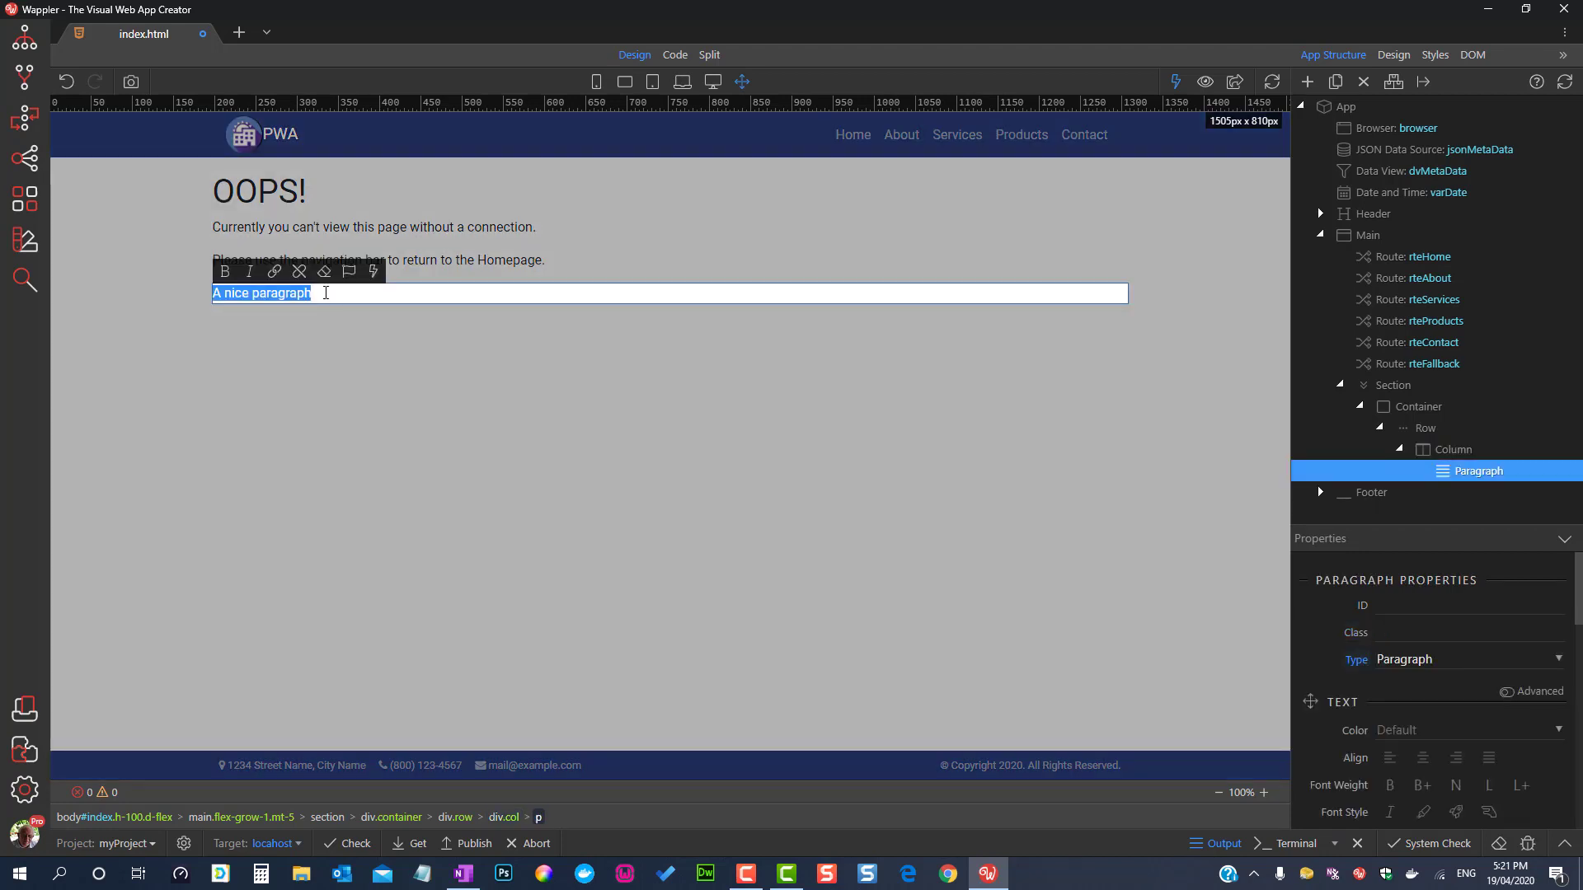
click(373, 272)
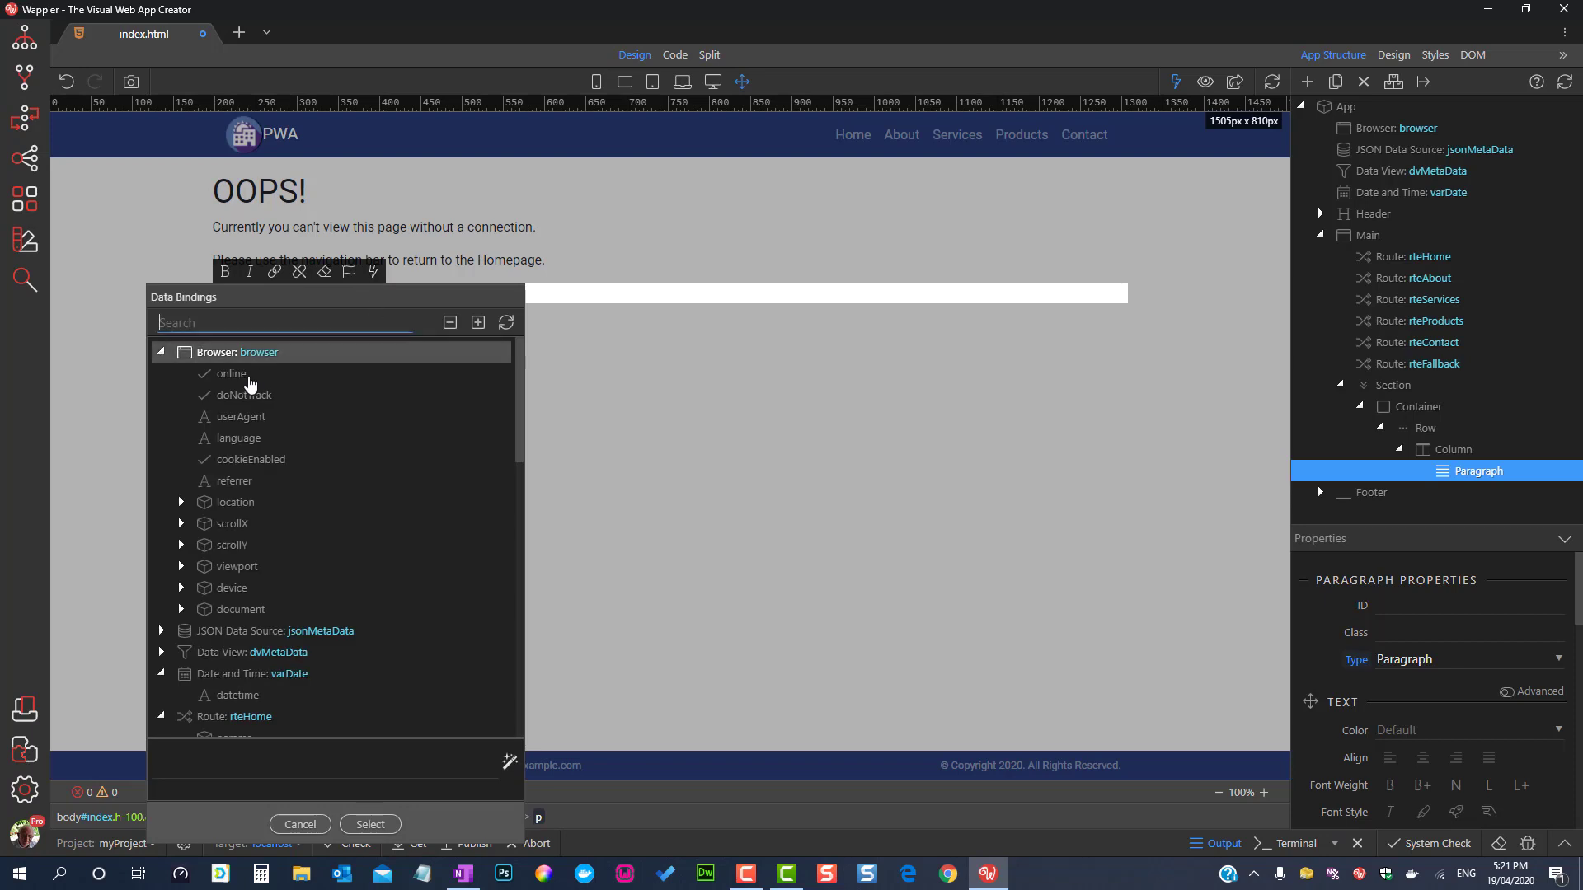
click(180, 502)
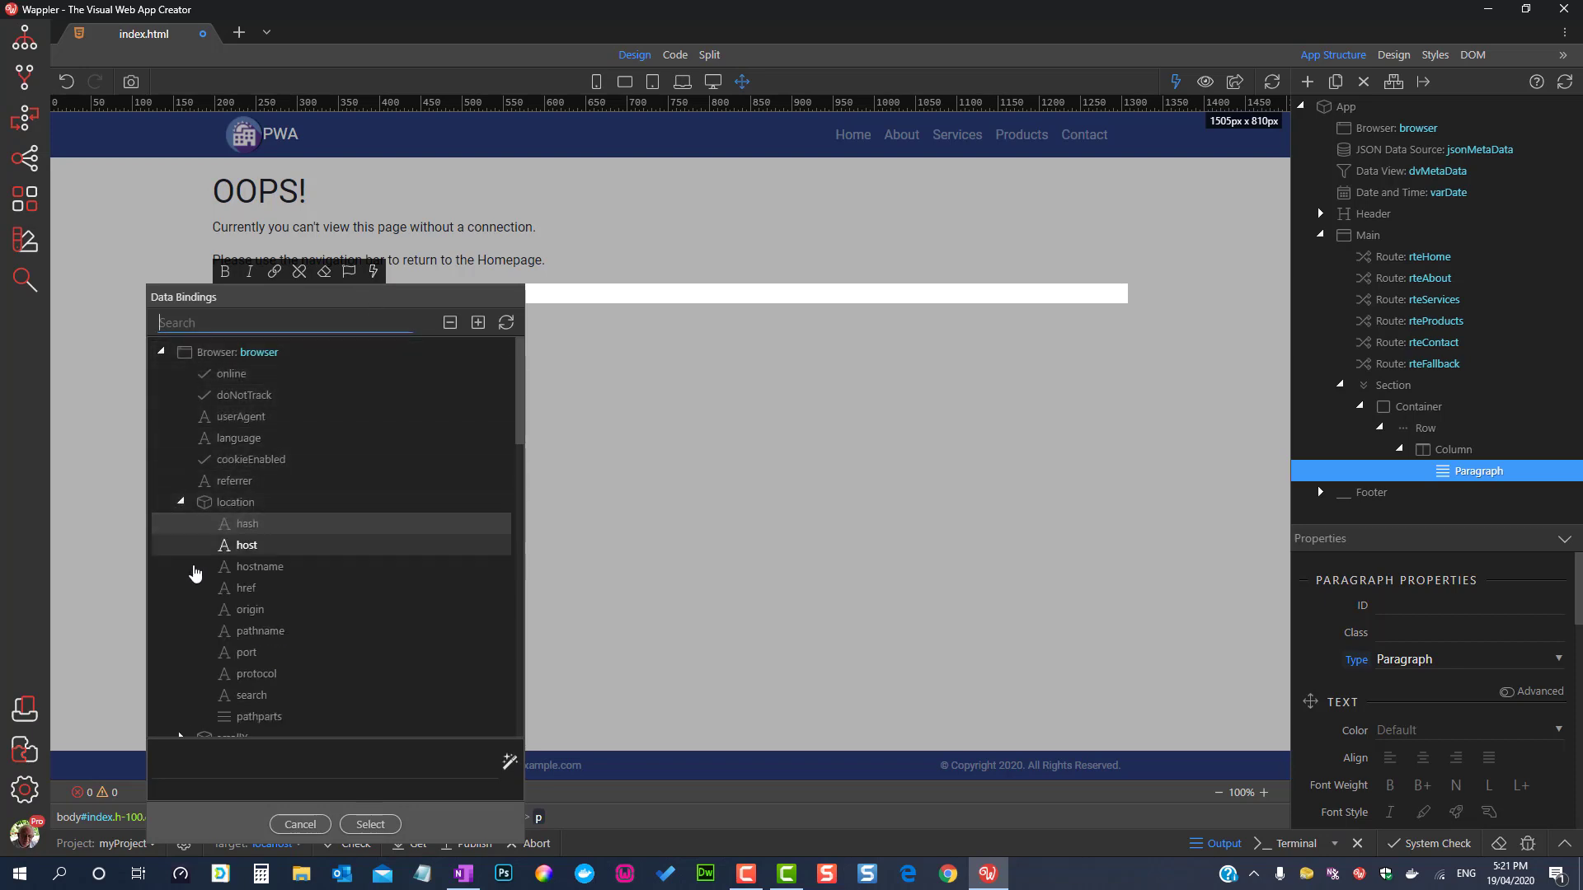
click(239, 716)
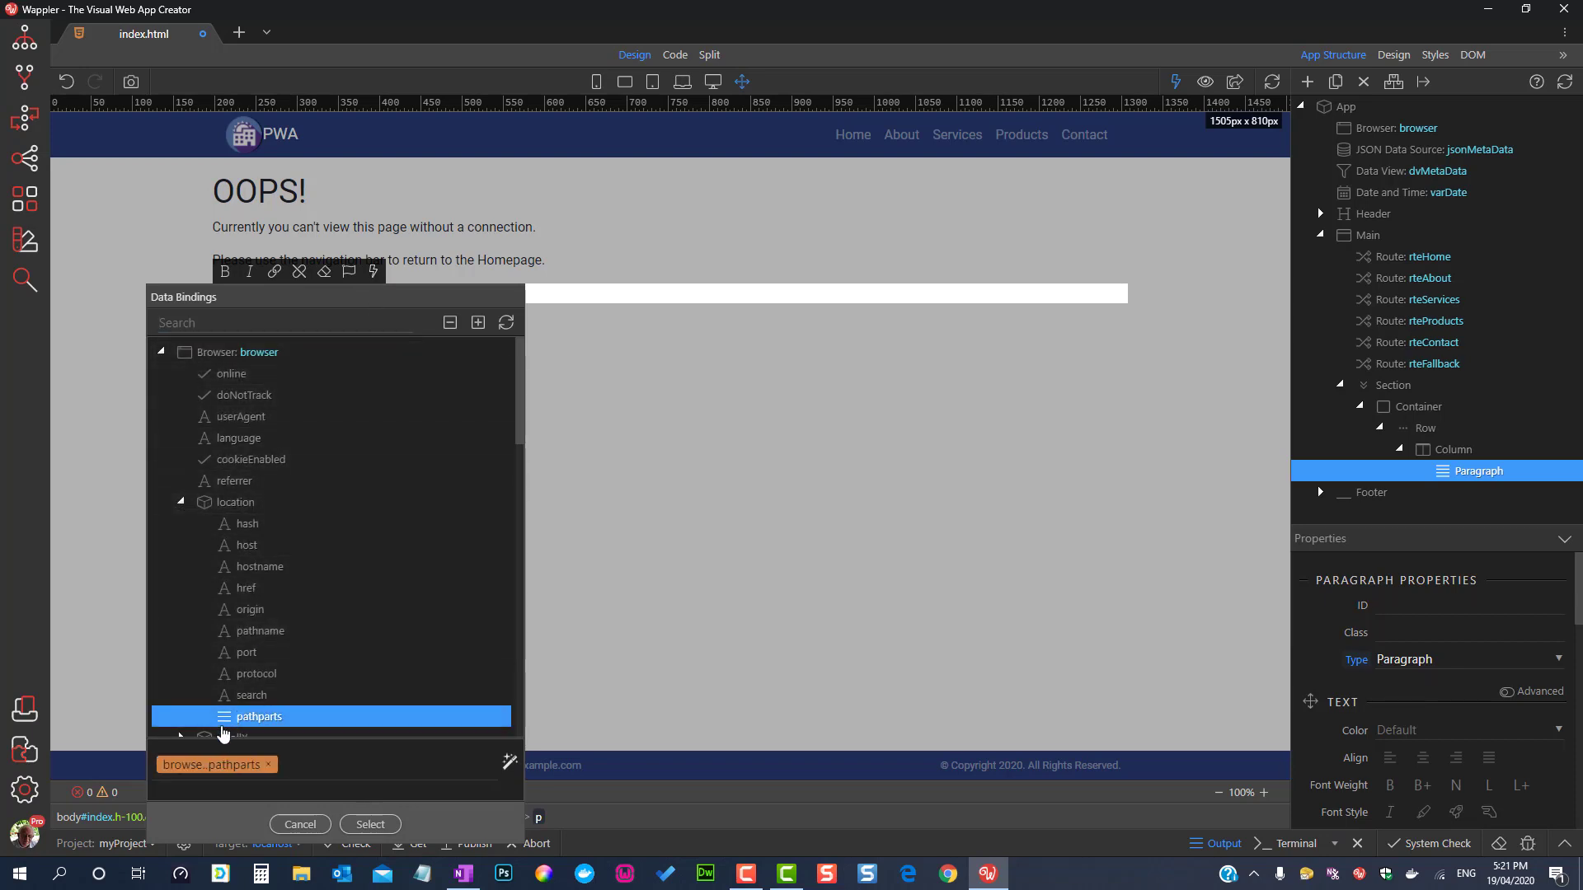
click(378, 823)
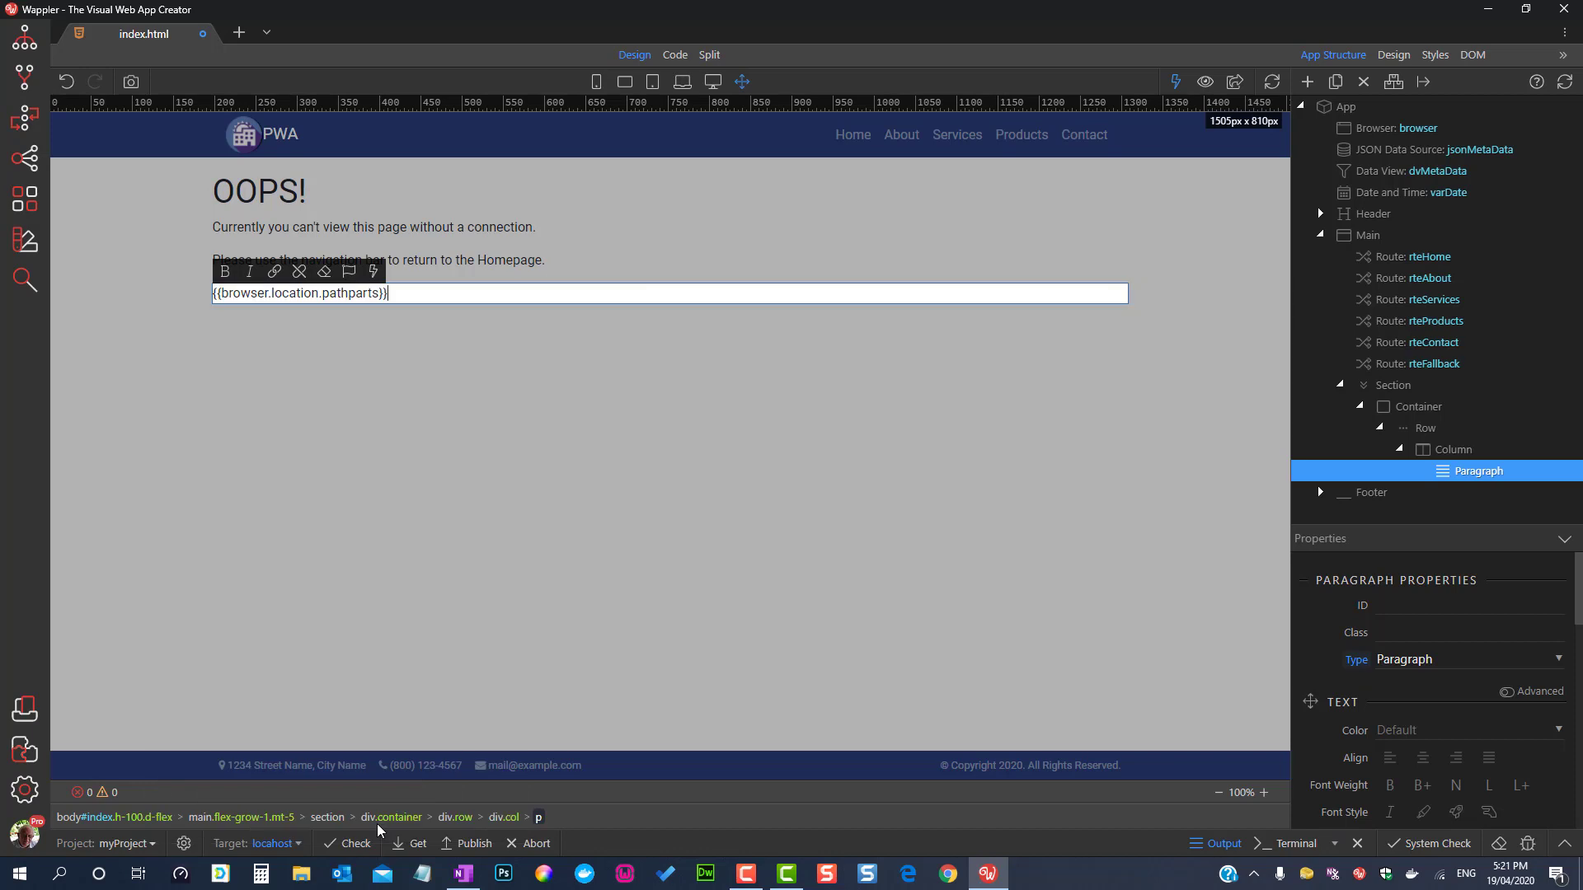
click(537, 414)
key(ctrl+s)
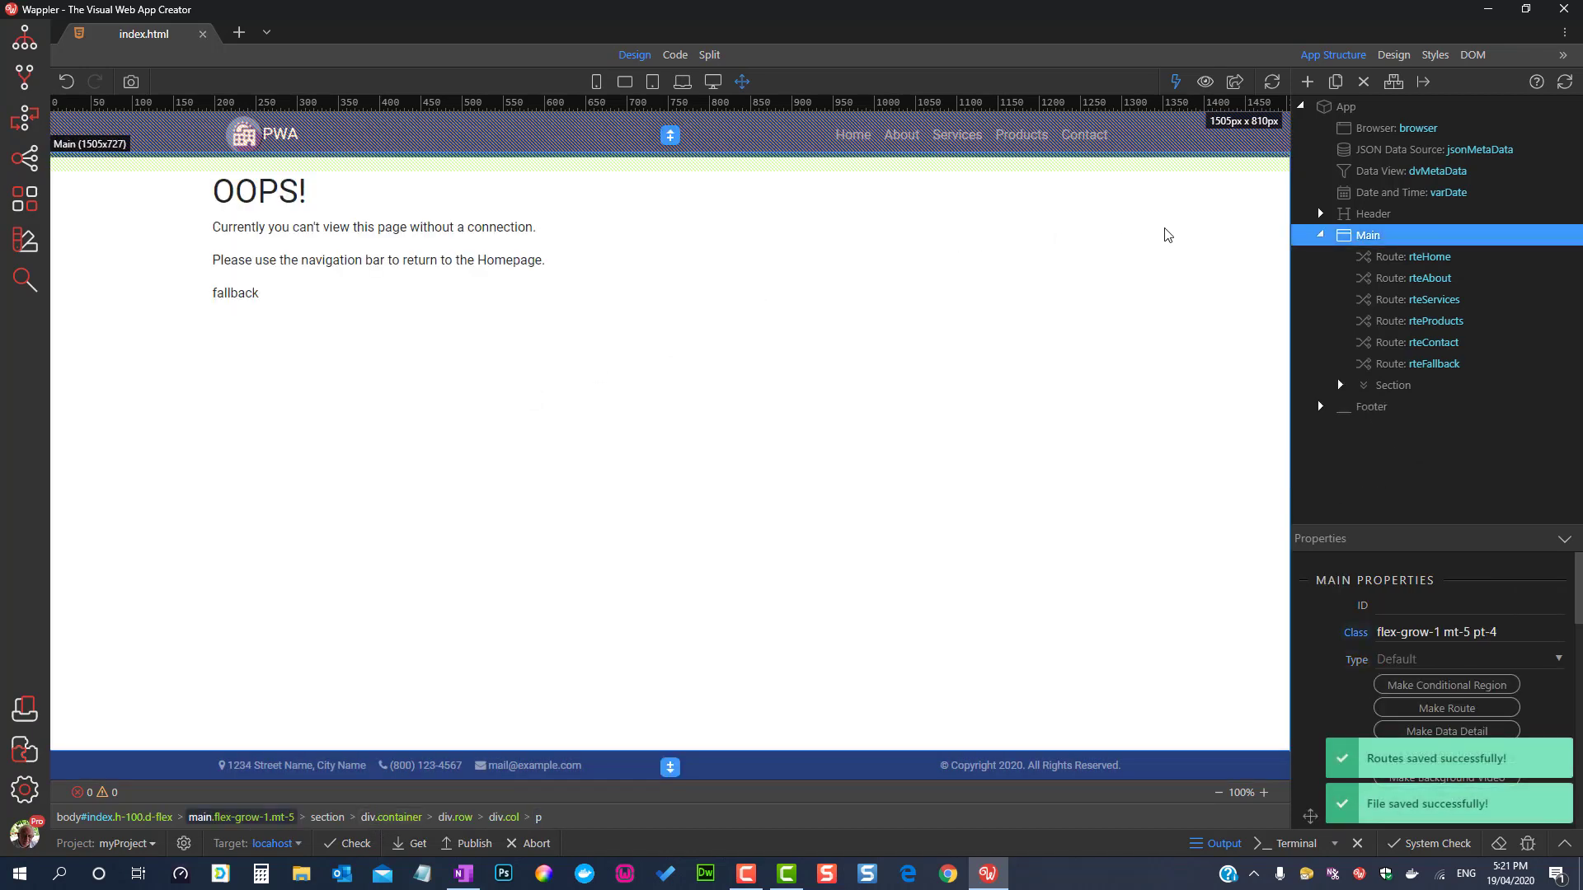
Step: Preview the site in the browser, check the path parts on the About, Services, Products and Contact pages, and close the preview
click(1234, 82)
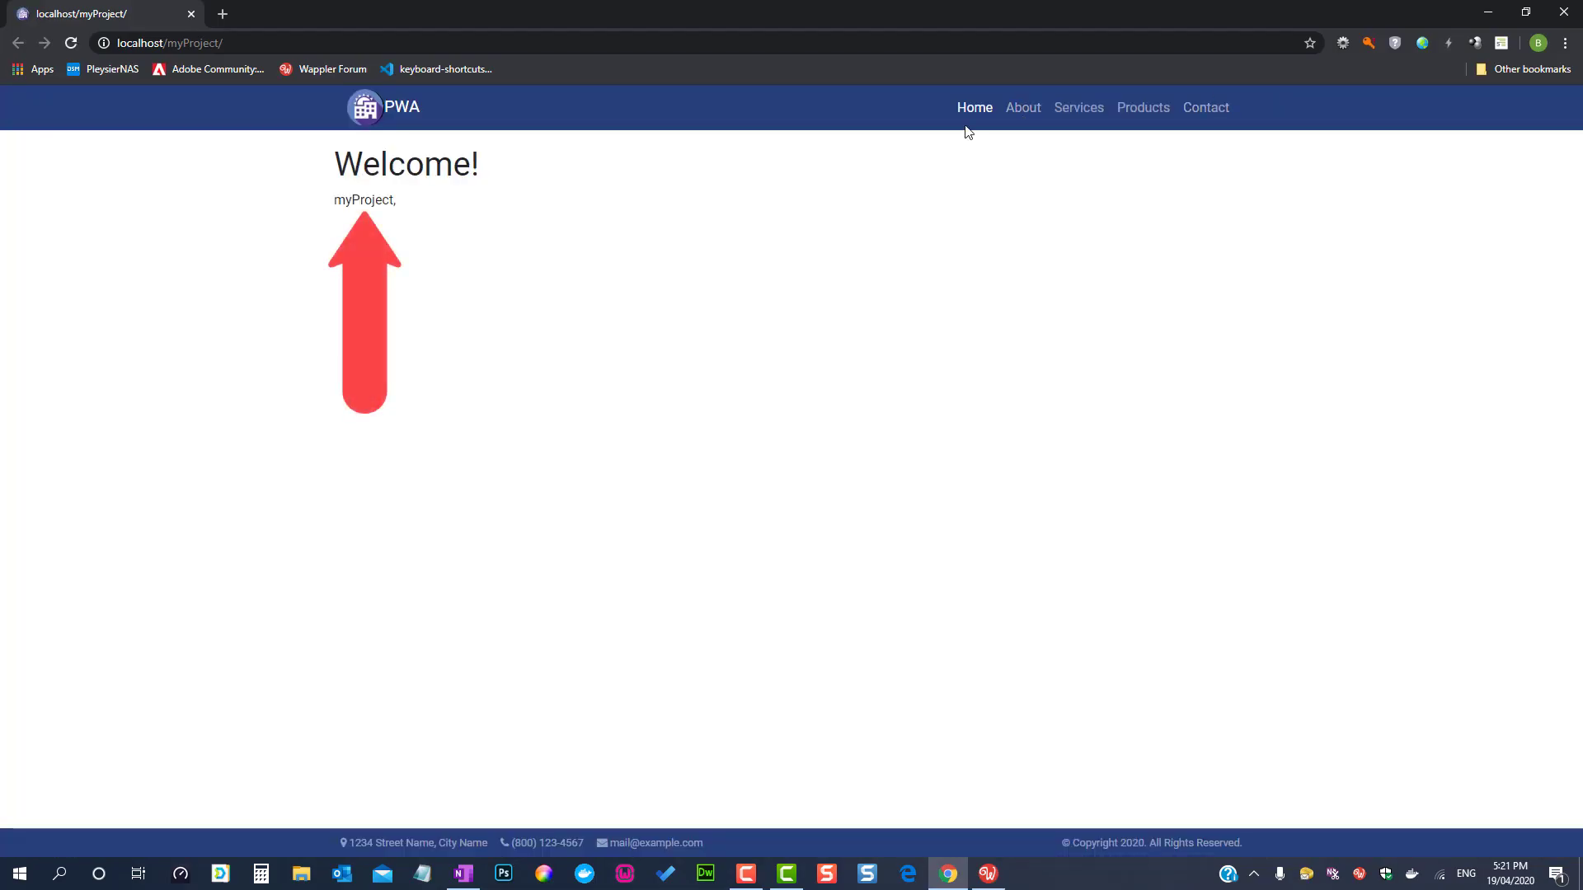
click(1032, 117)
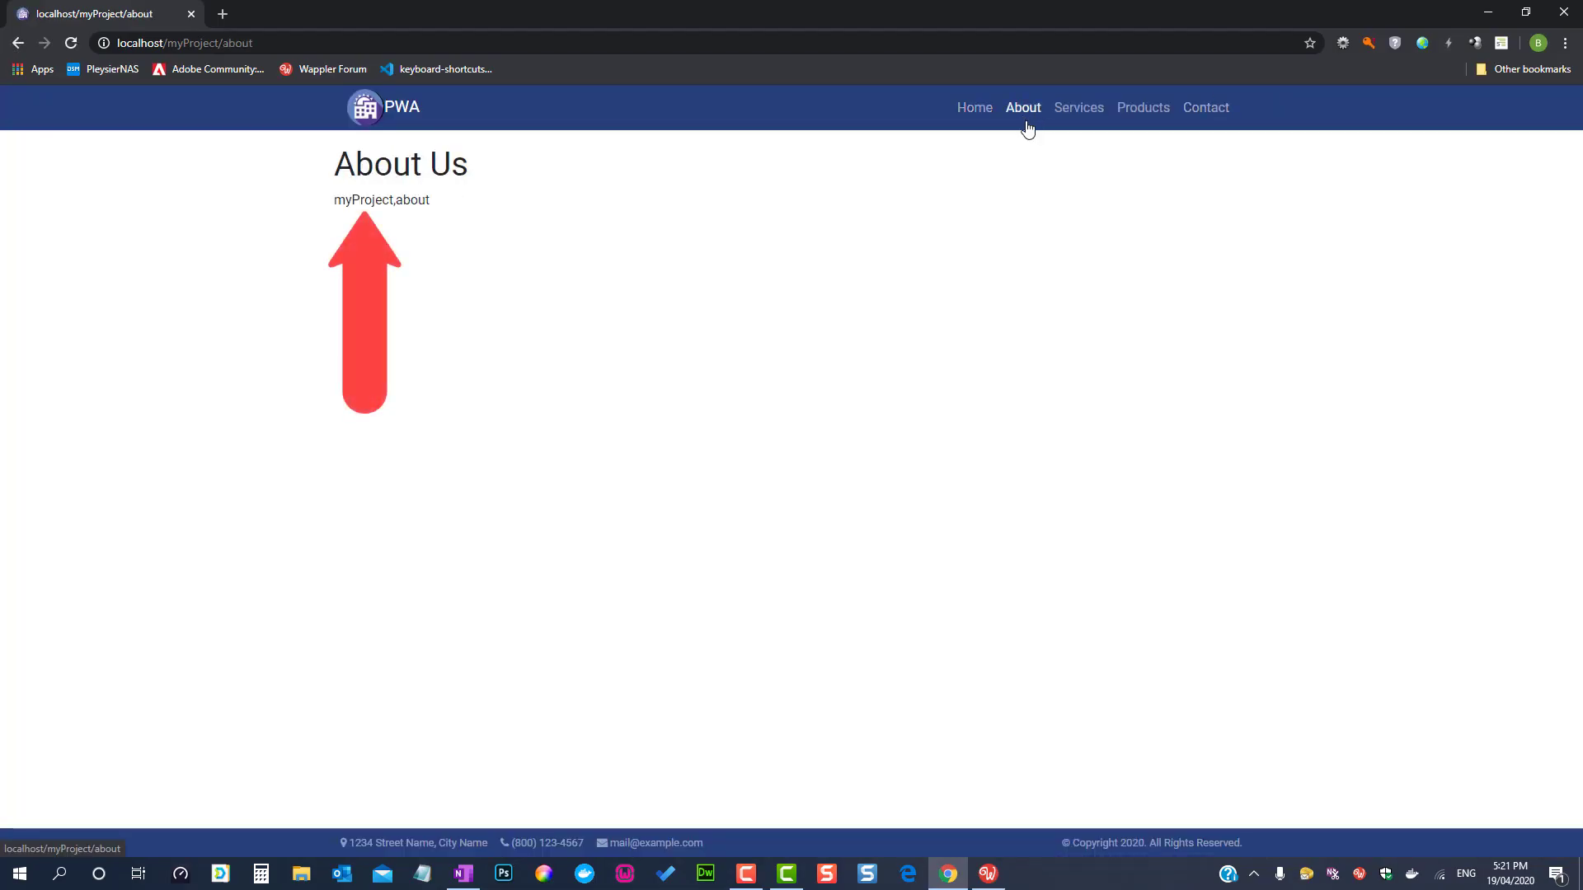
click(1082, 120)
click(1140, 125)
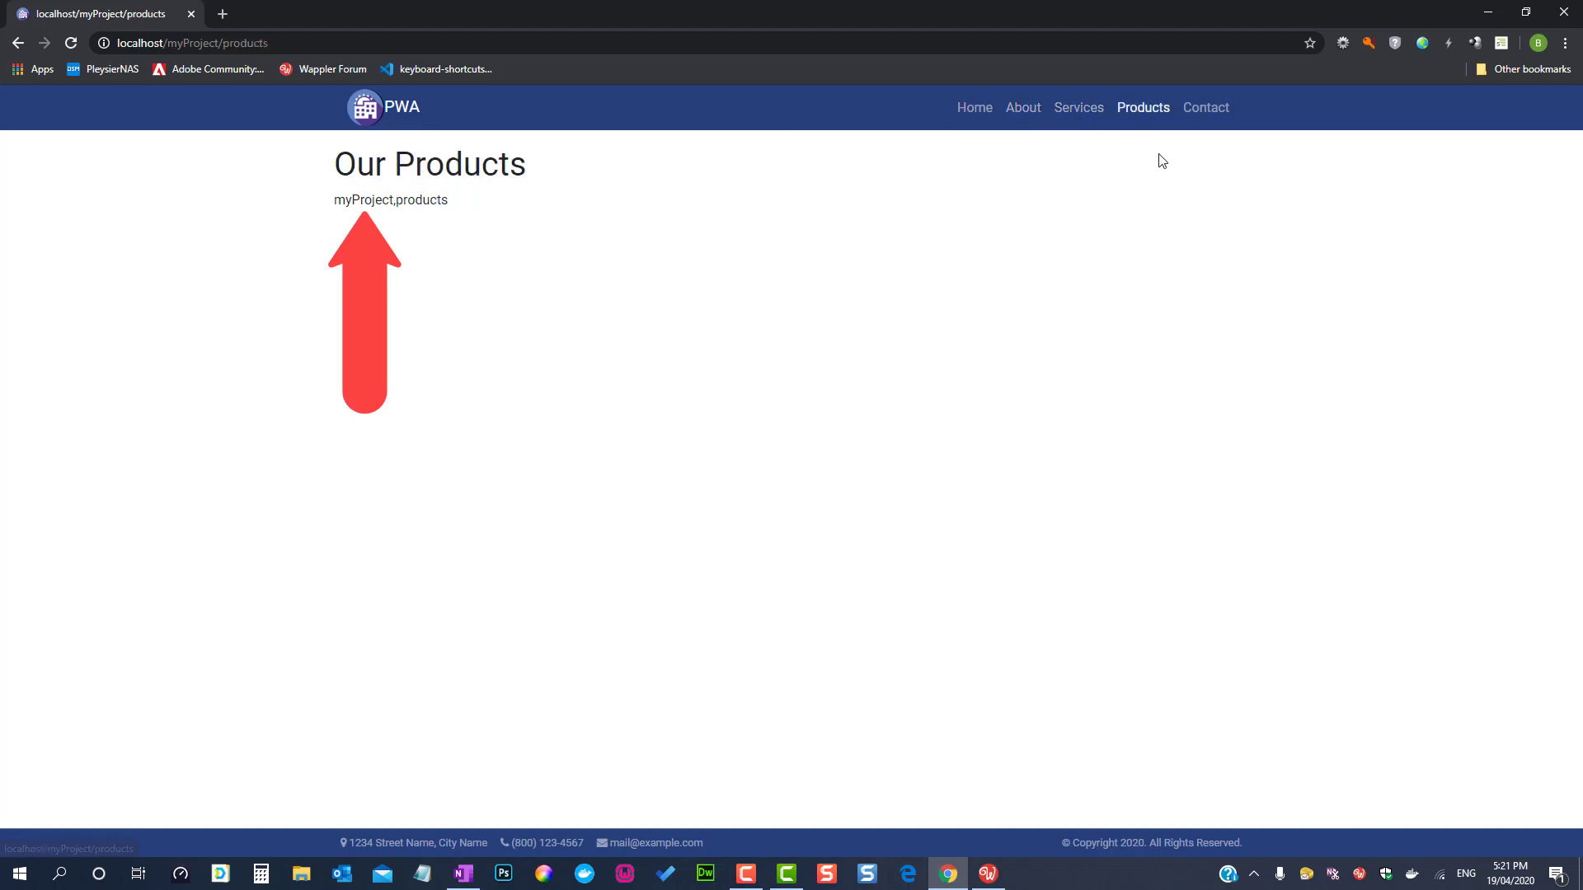
click(1217, 117)
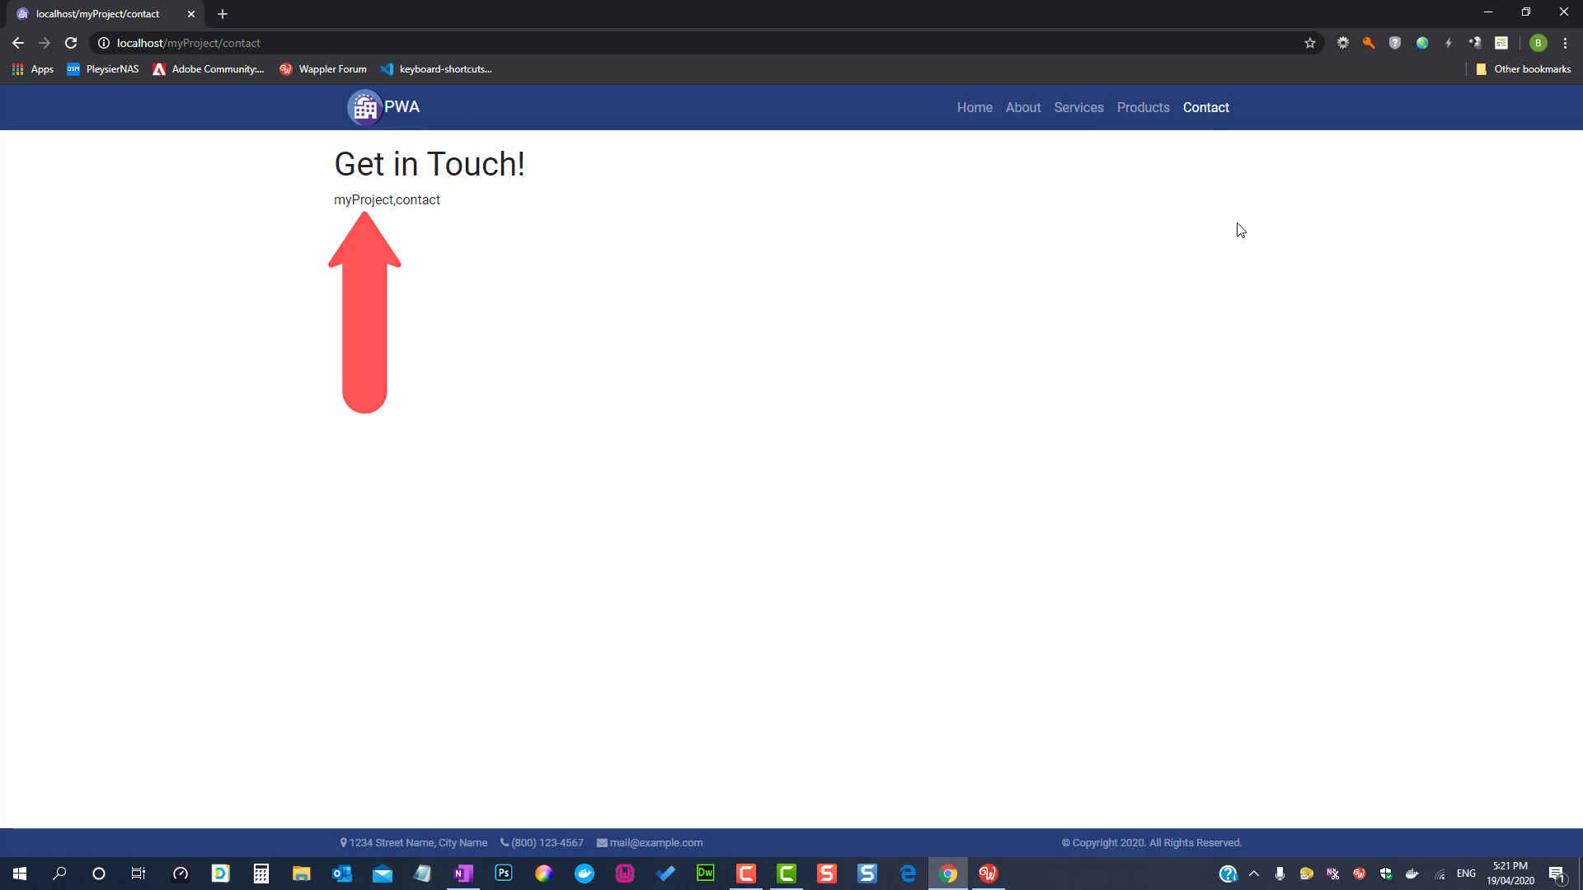
click(1564, 12)
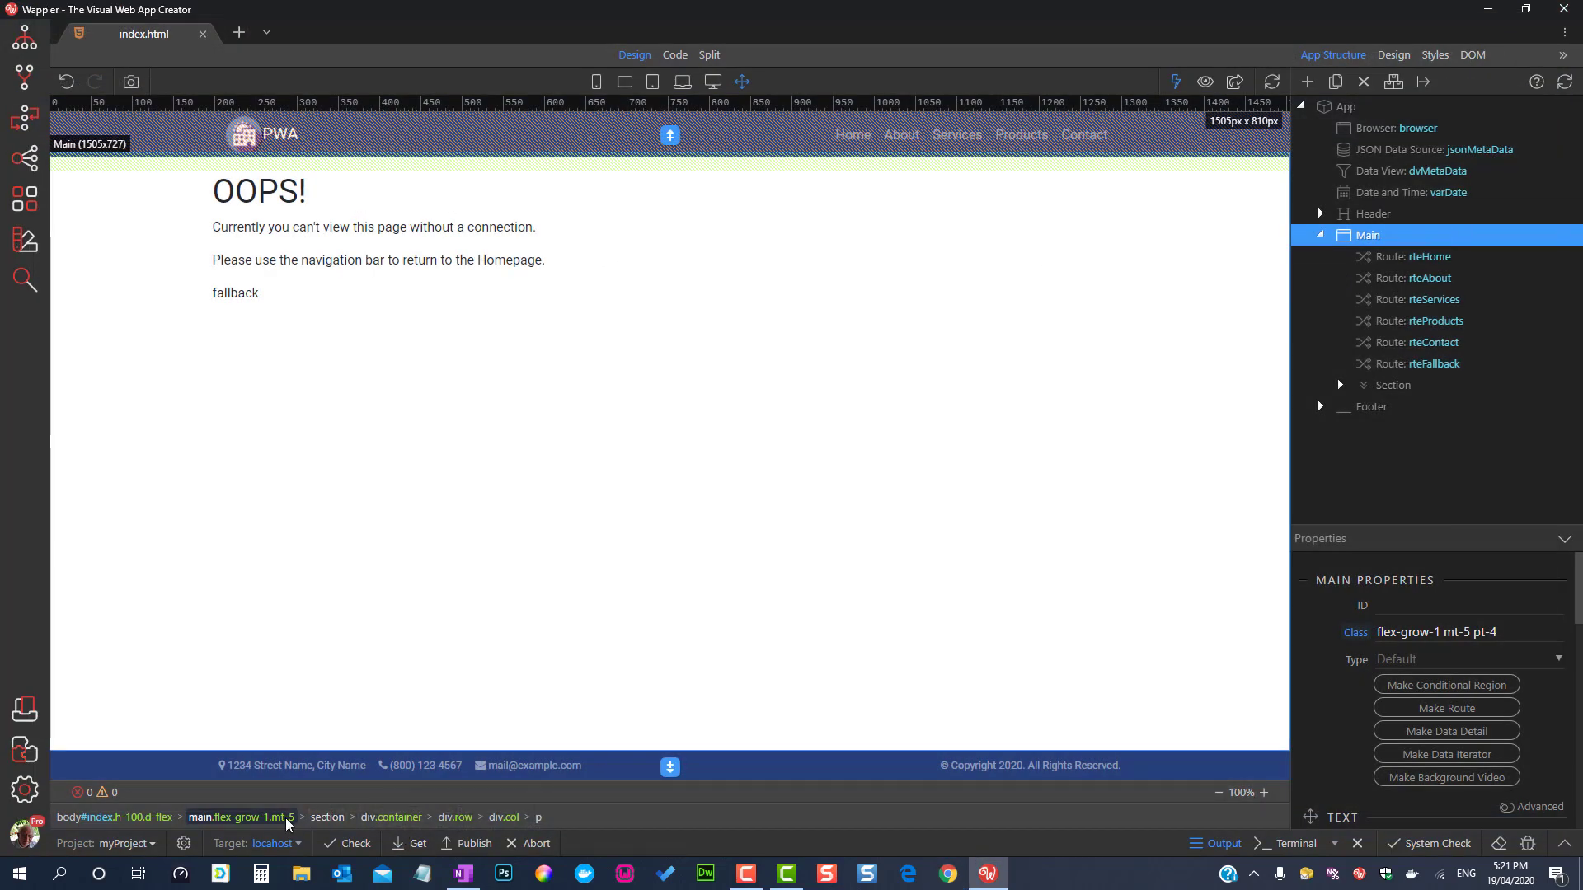
Step: Switch the project target to localdocker
click(298, 848)
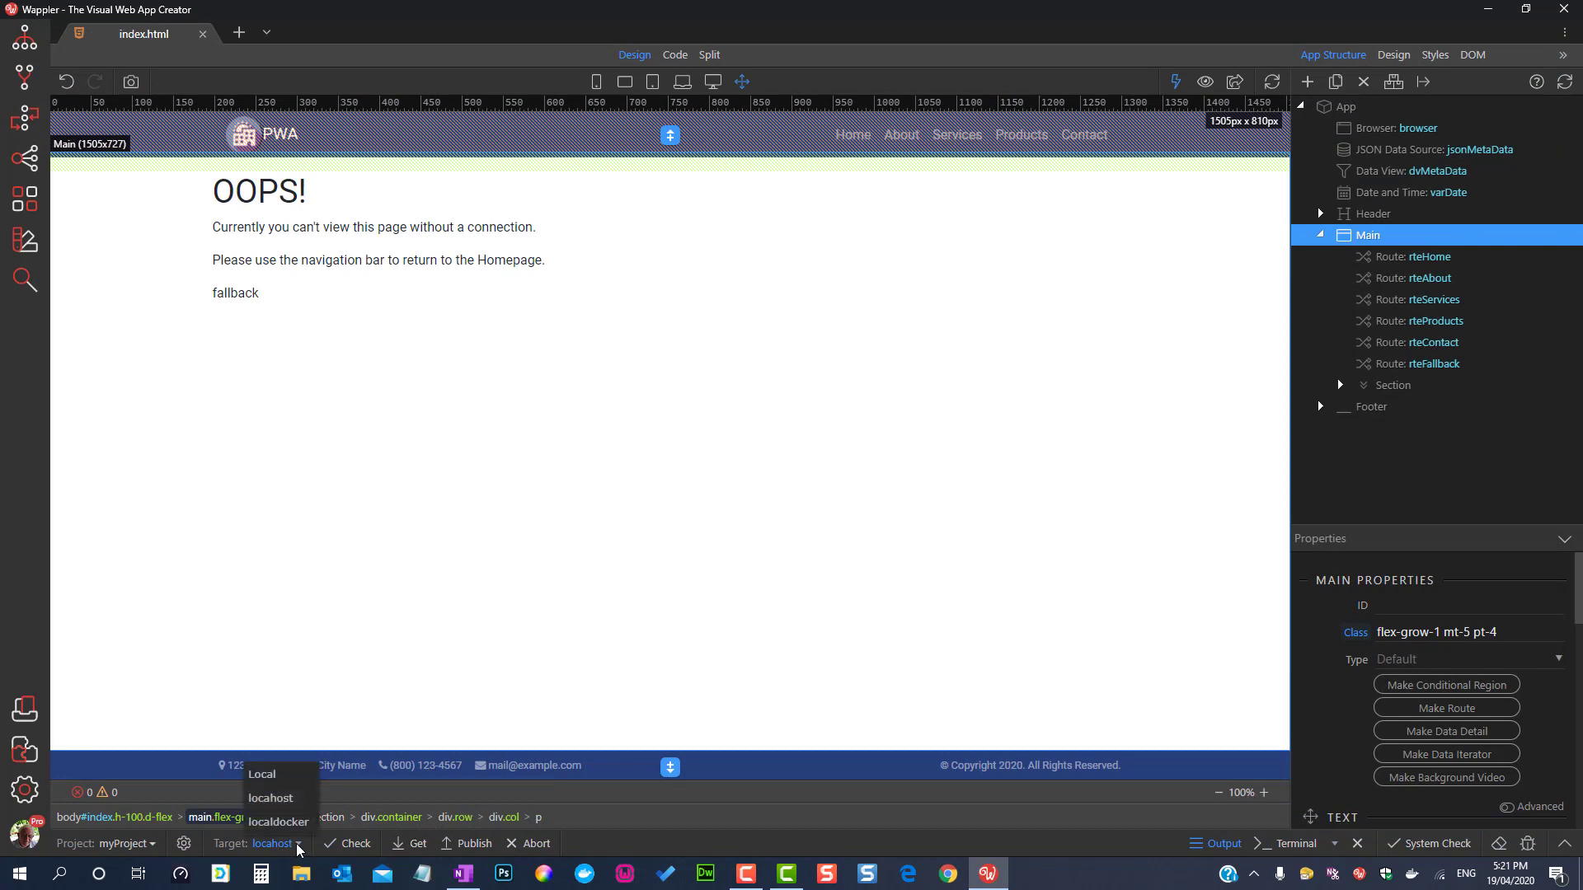
click(299, 848)
click(299, 848)
click(280, 822)
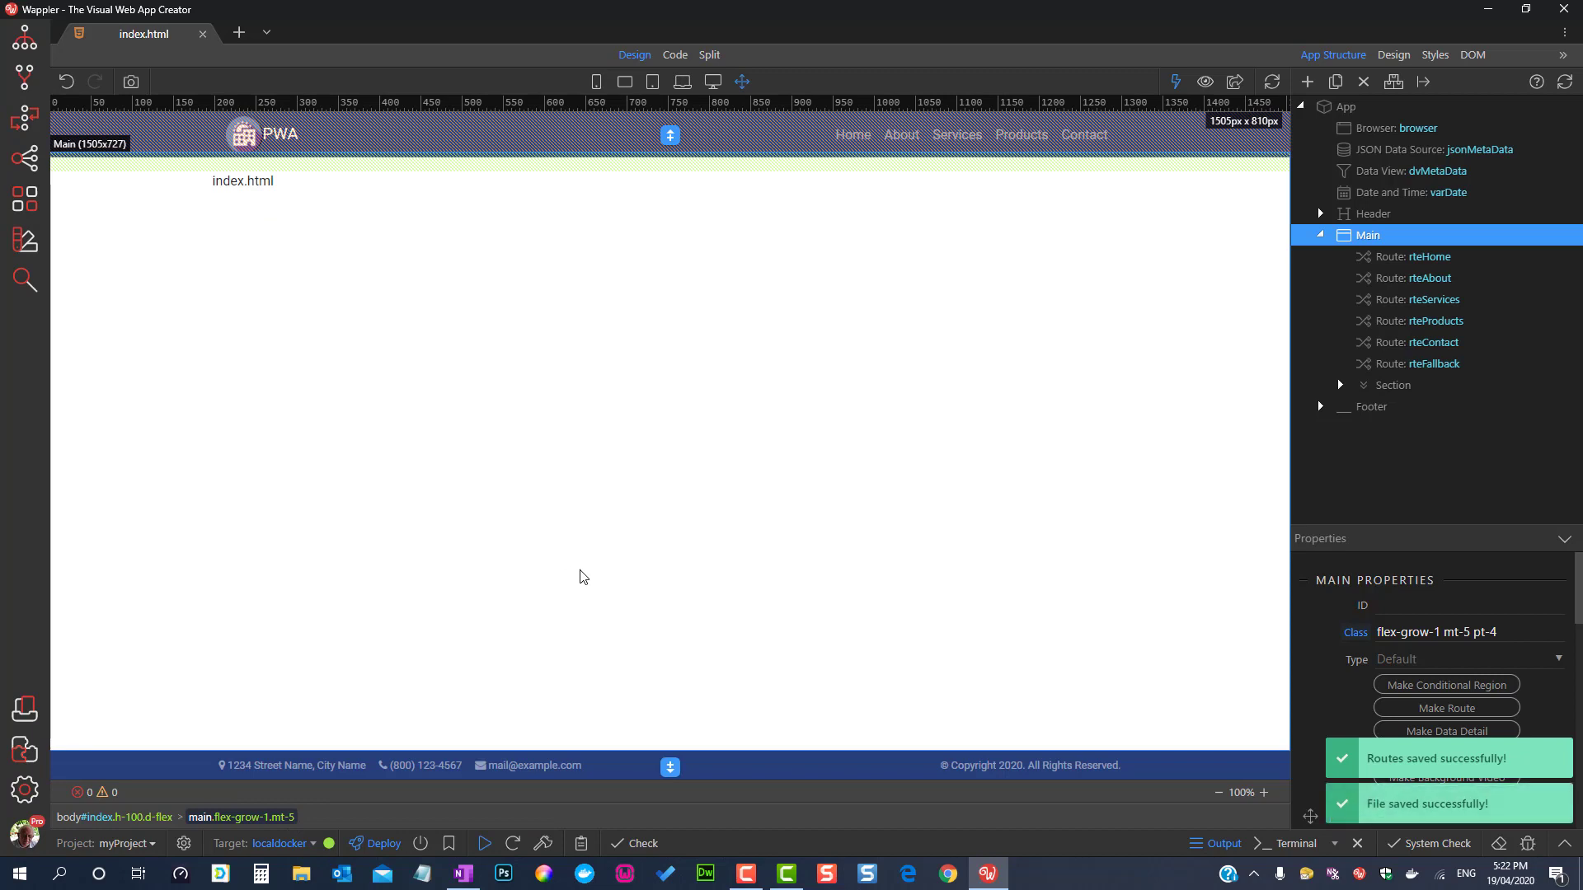
Step: Preview the localdocker site in the browser, go to the About page and reload it to check its path parts
click(1235, 88)
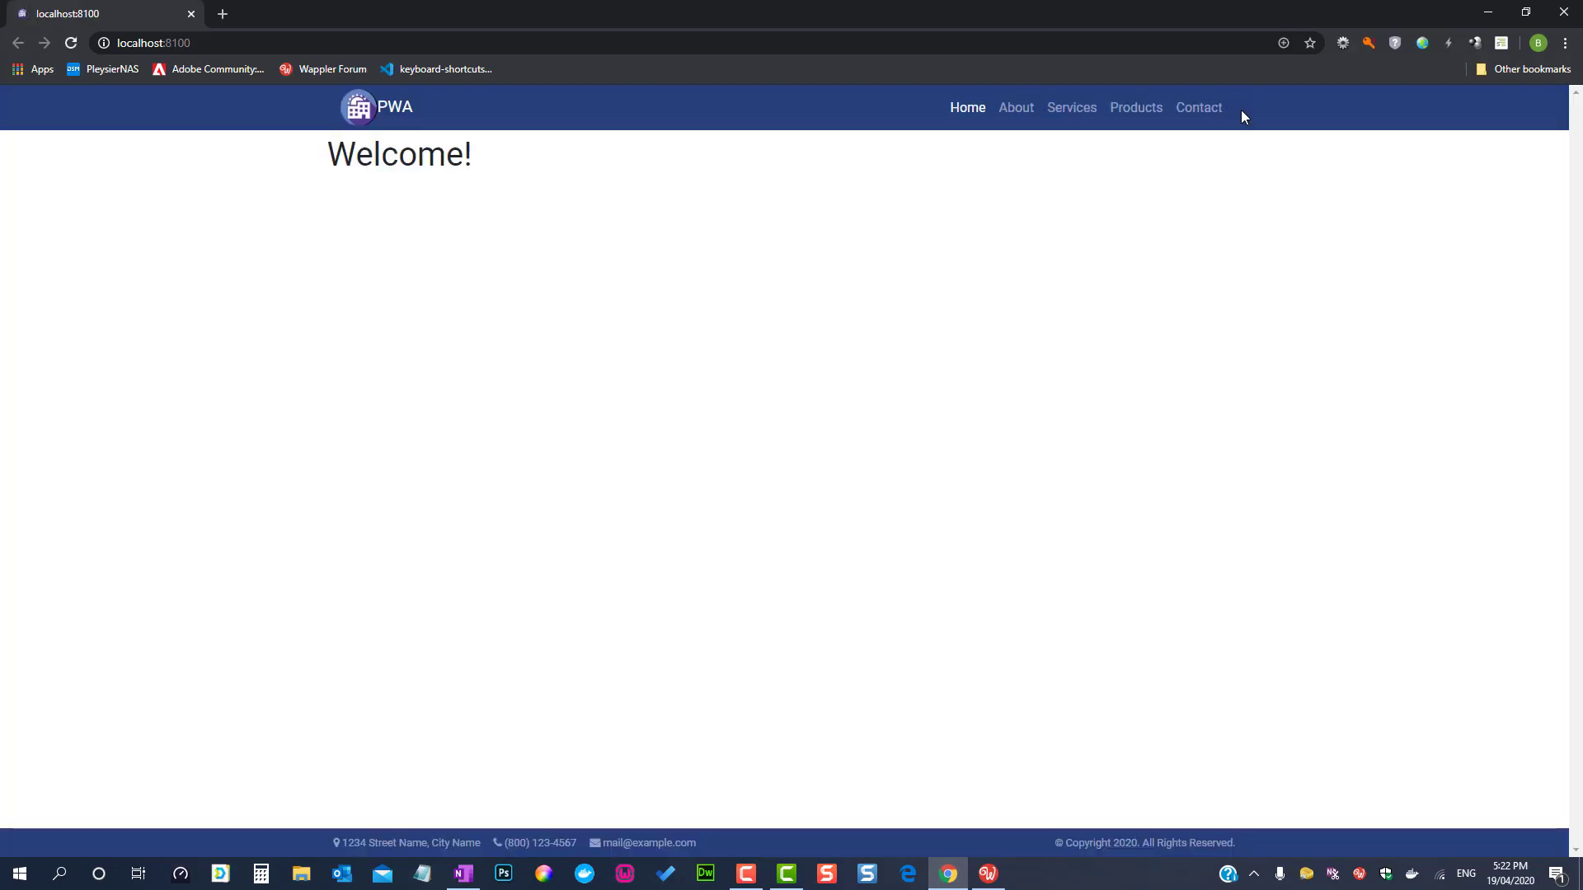
click(1019, 120)
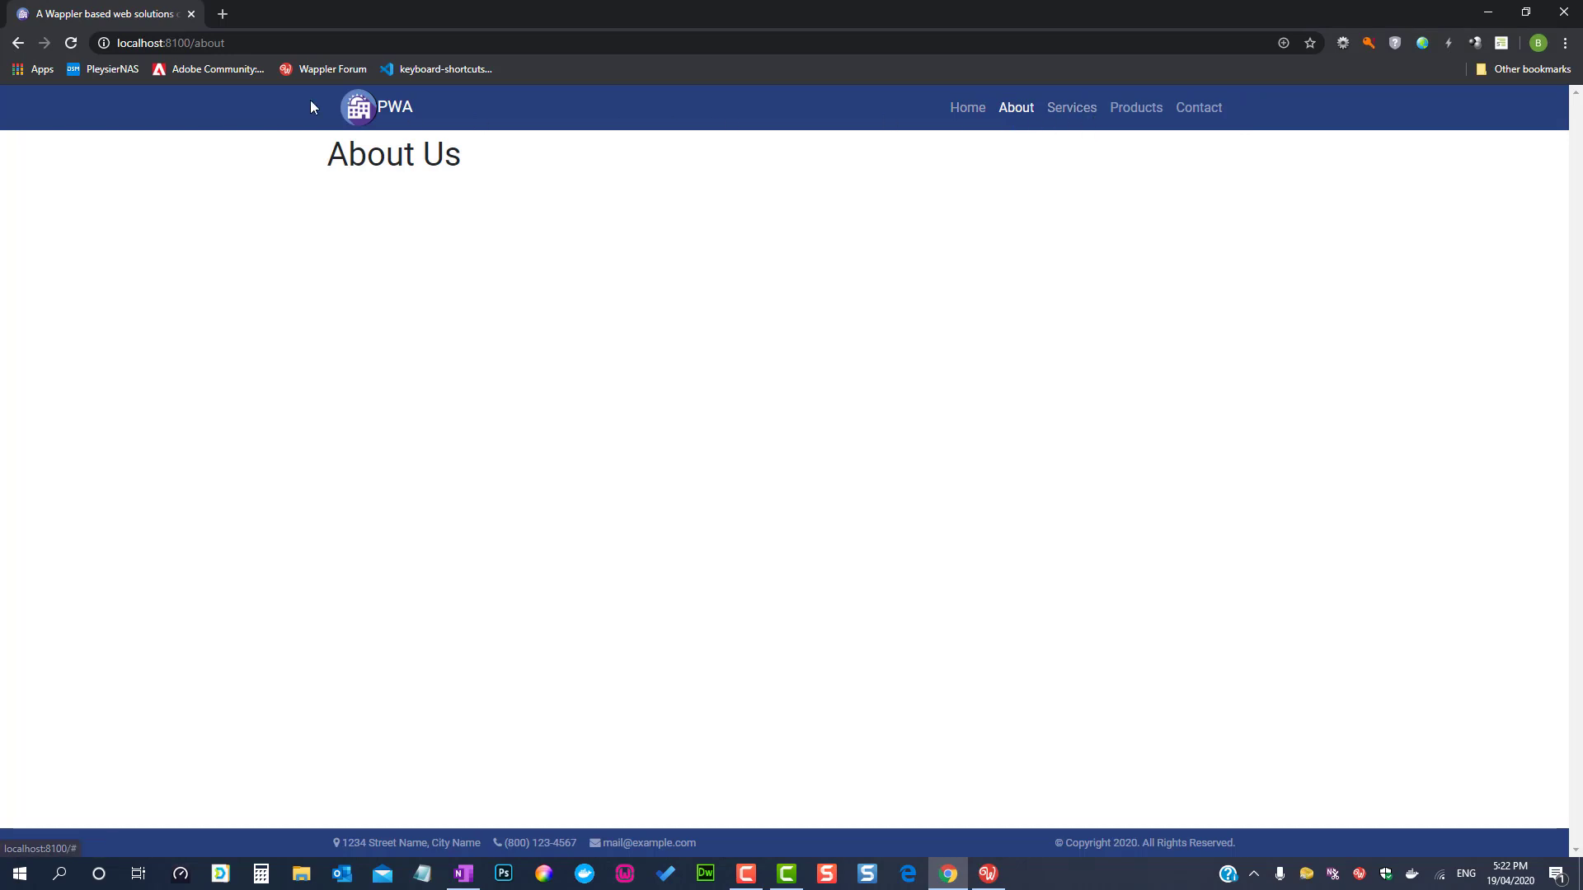
click(74, 46)
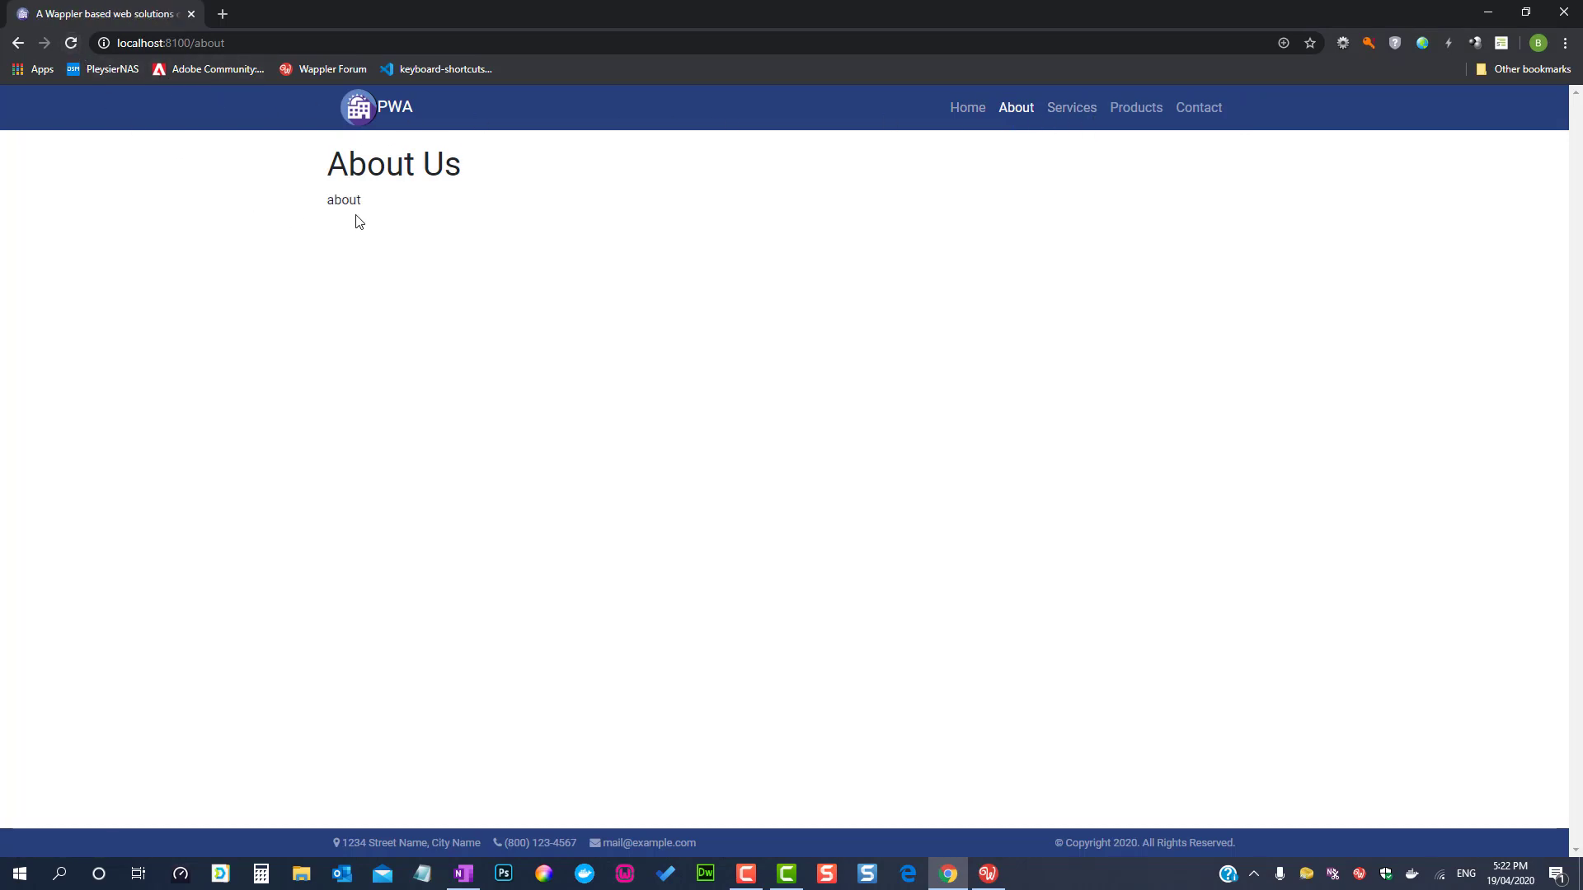
Step: Check the path parts on the Home, About, Services, Products and Contact pages of the localdocker site, and close the preview
click(970, 112)
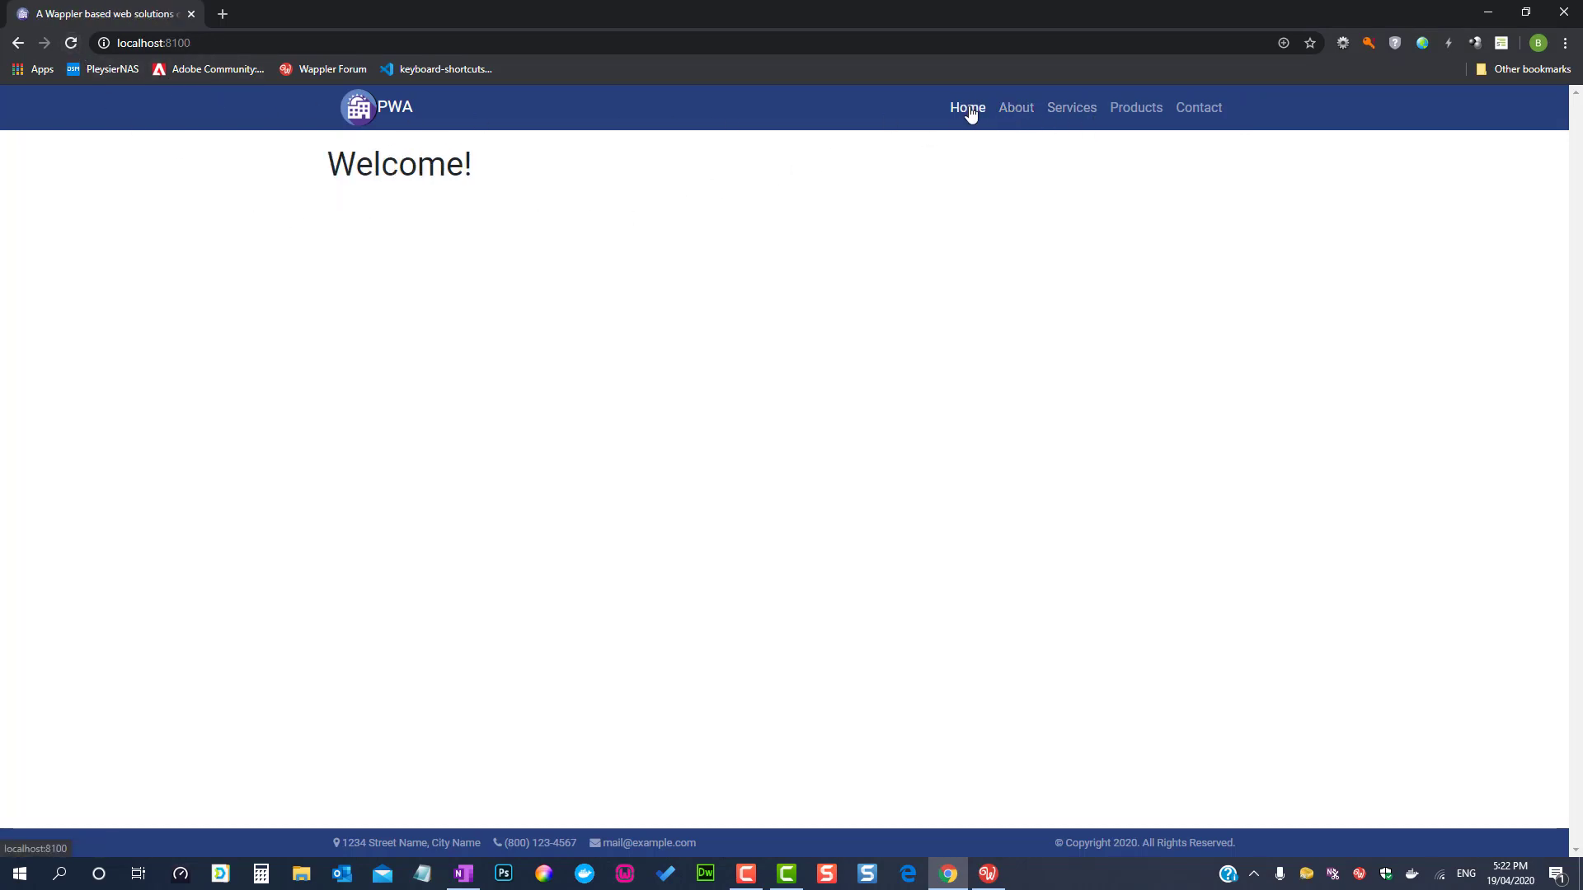
click(1015, 118)
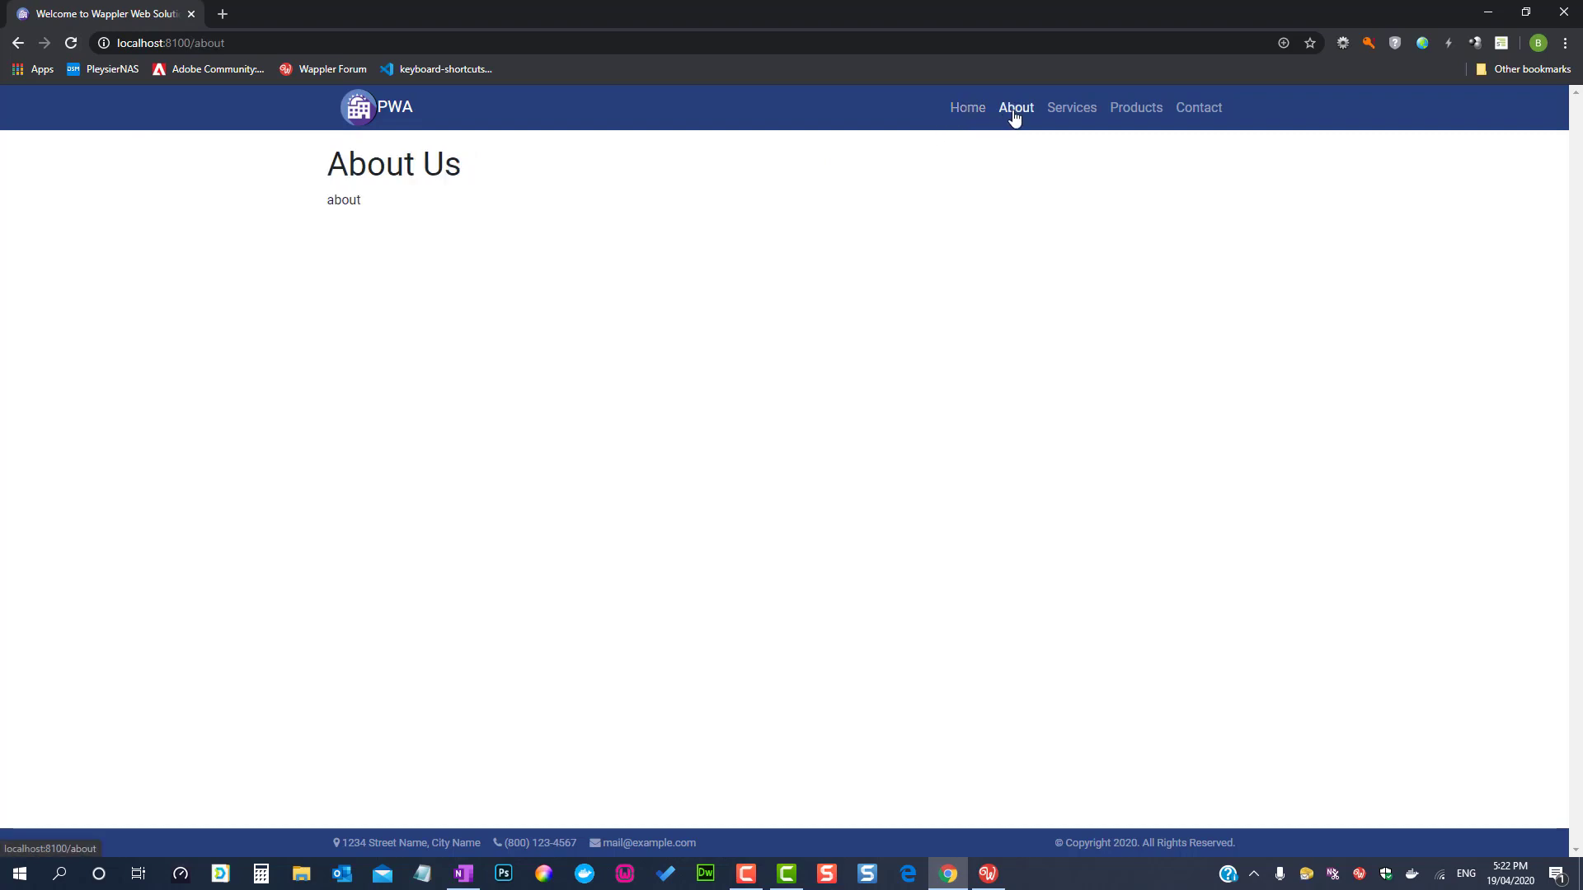
click(1075, 118)
click(1134, 120)
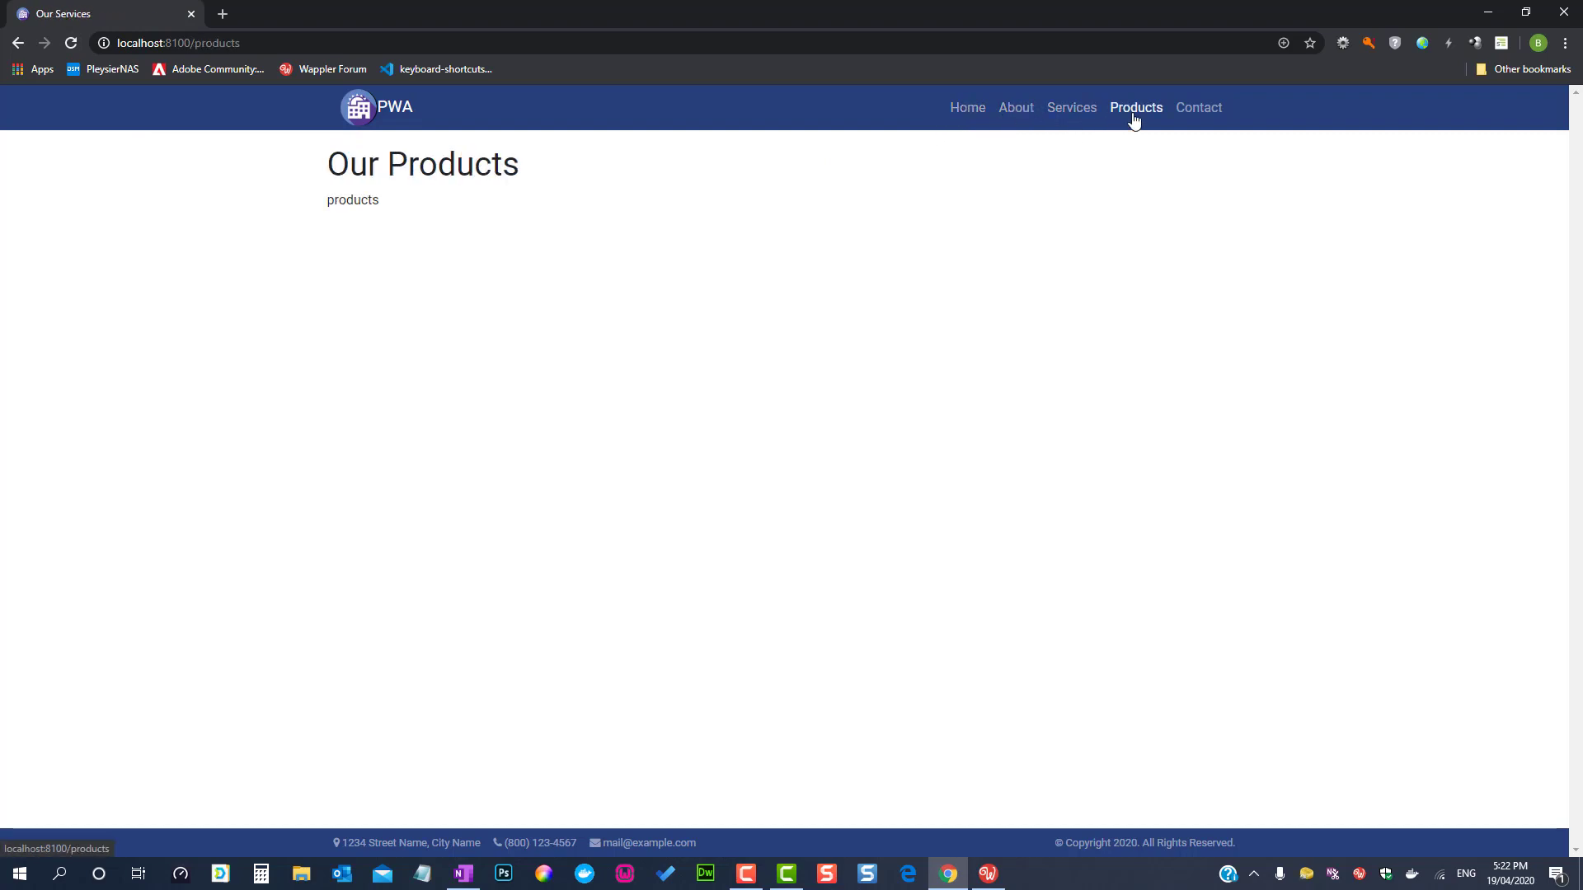
click(1194, 119)
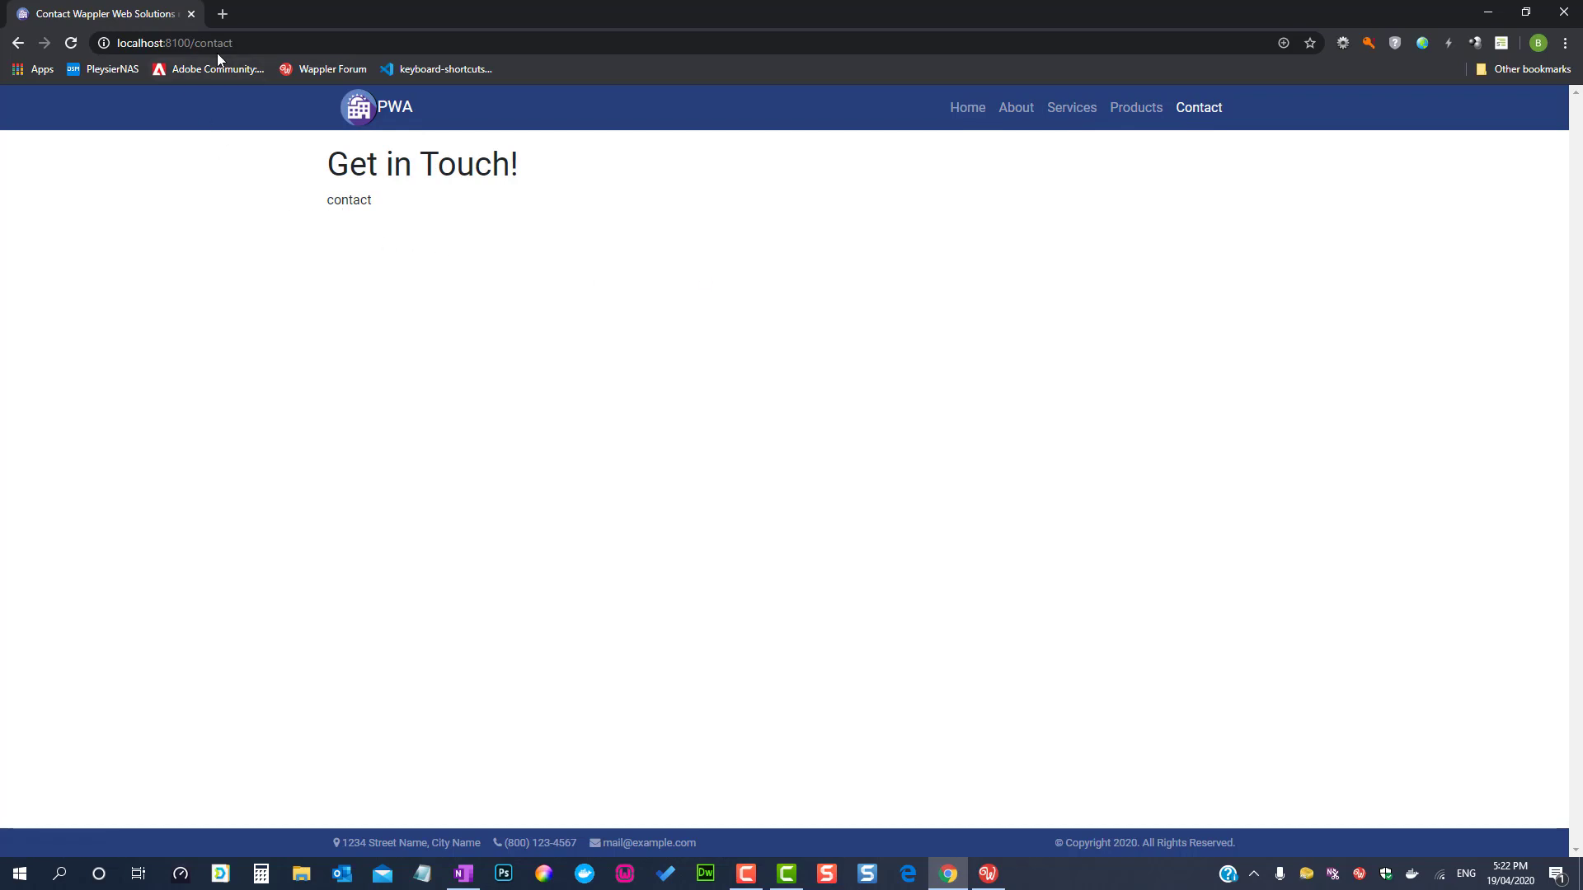
click(1564, 13)
Step: Review the interval options of the varDate Date and Time component, keeping Days selected
click(1346, 196)
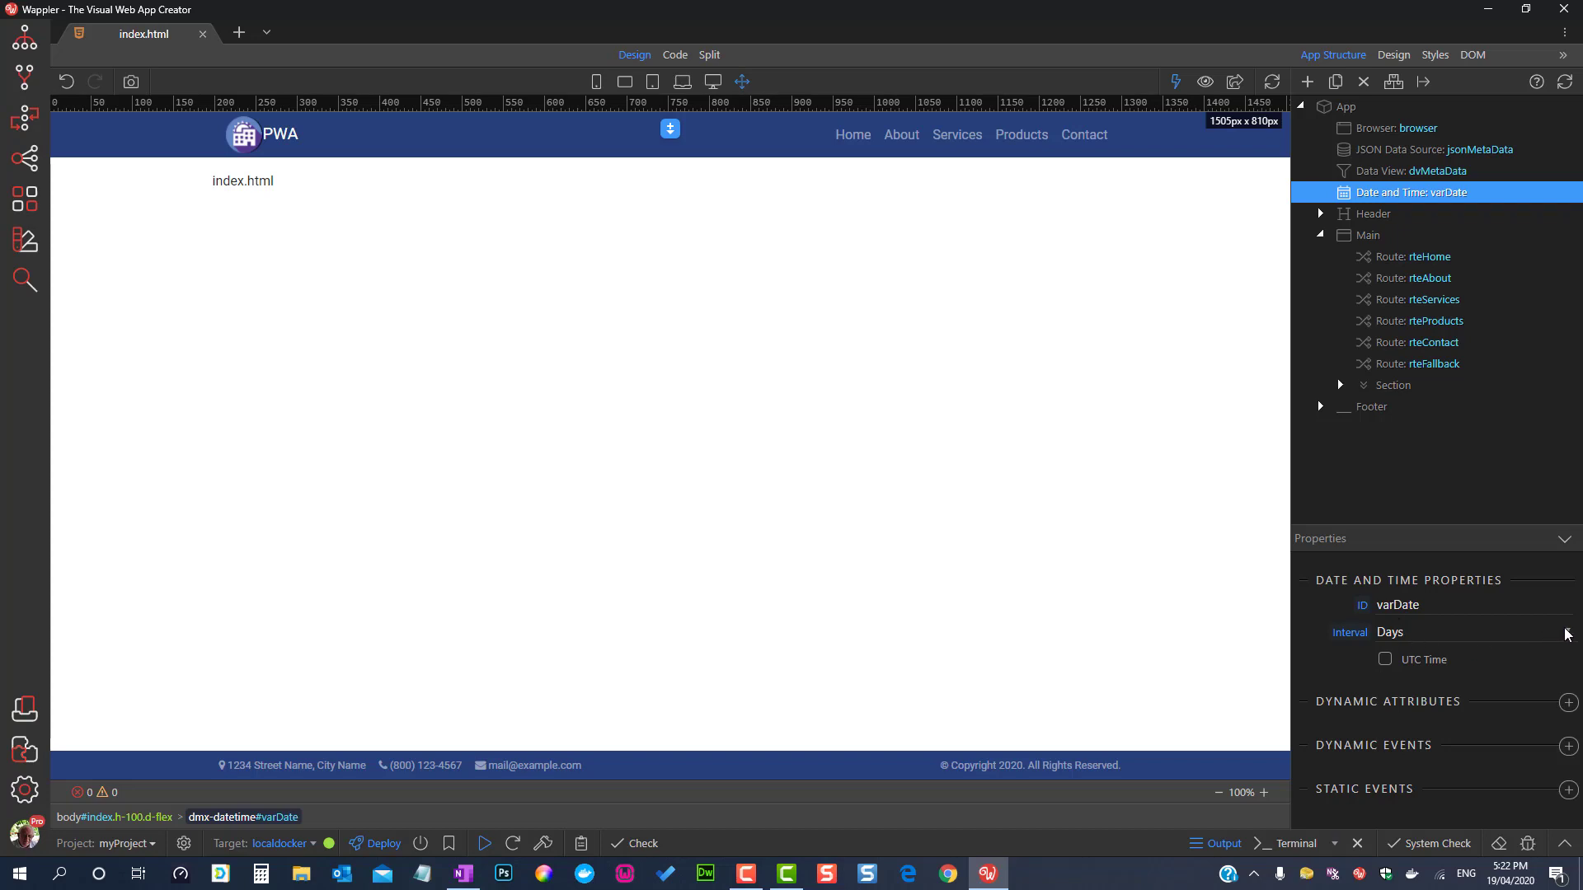
click(1567, 633)
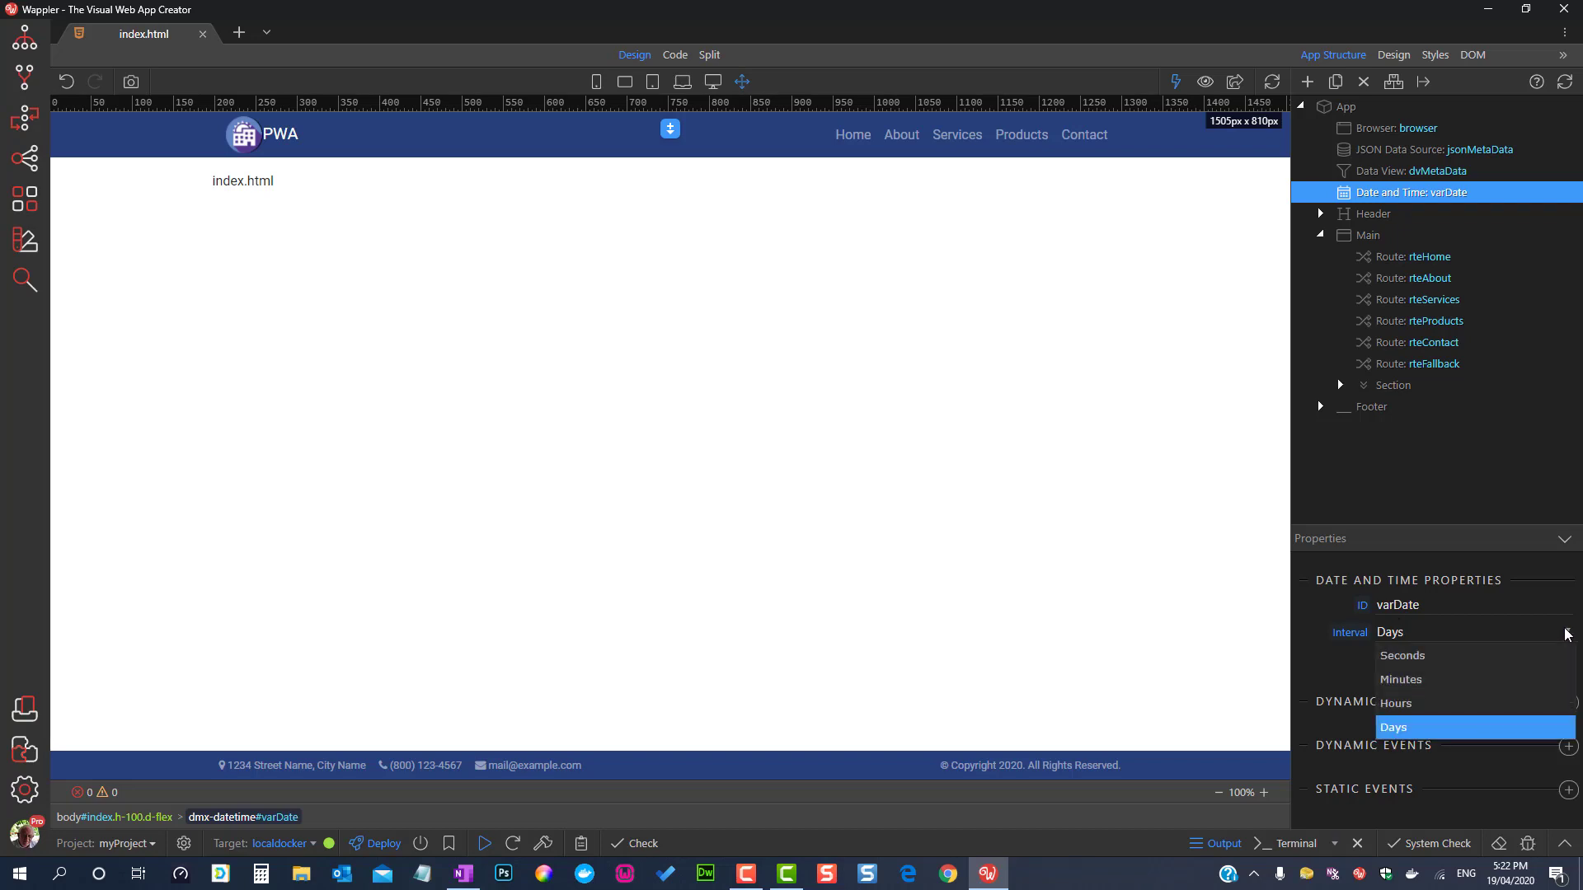
click(1401, 729)
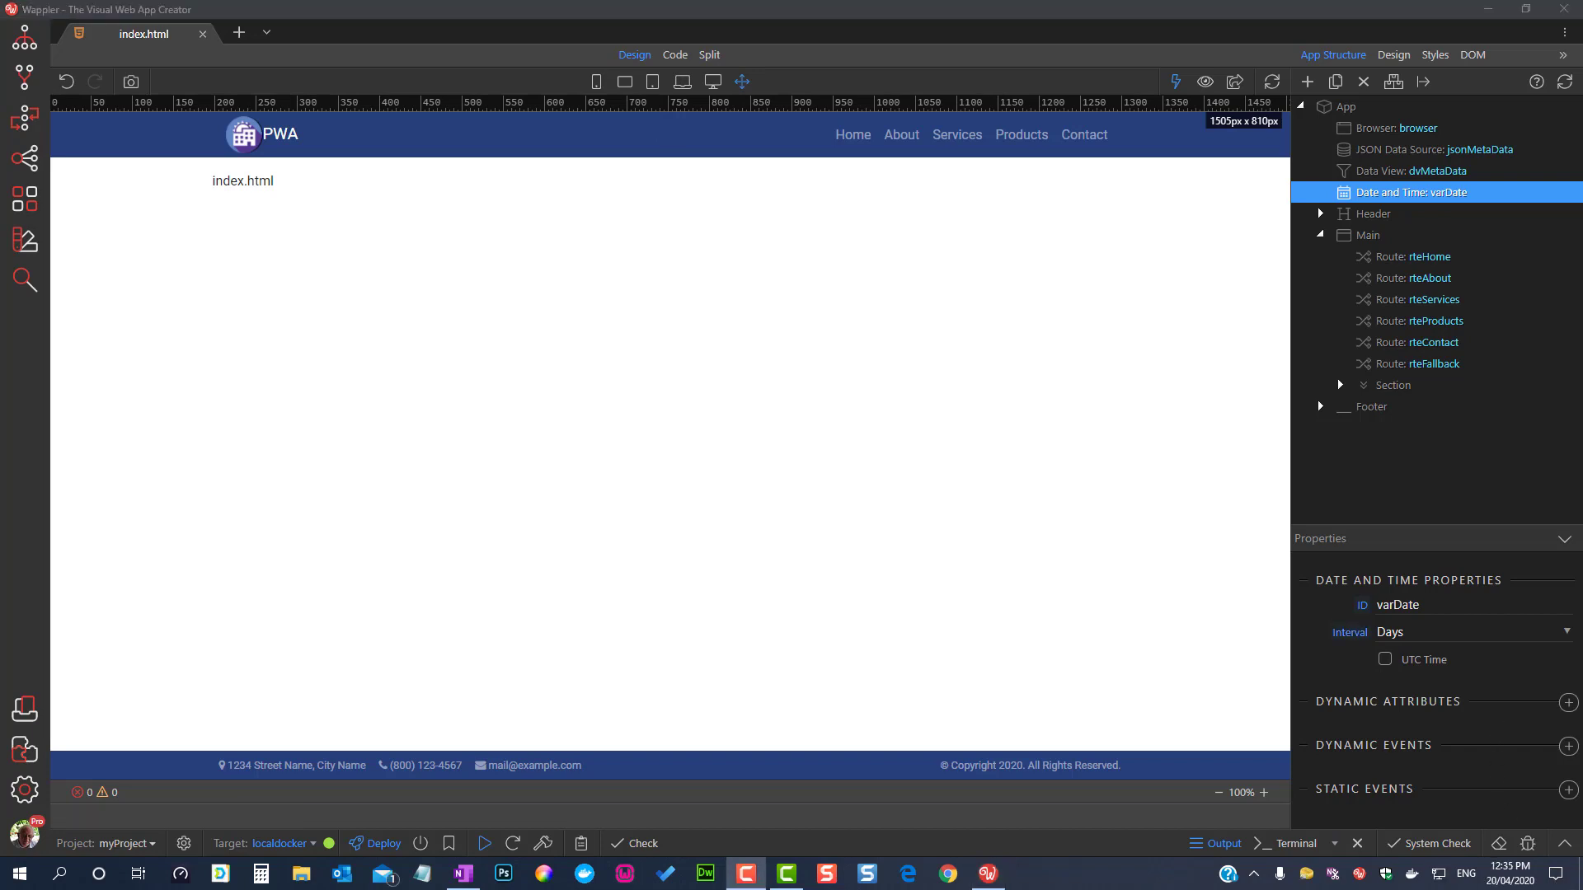
Step: Delete the test Section from Main and switch the project target to localhost
click(1389, 386)
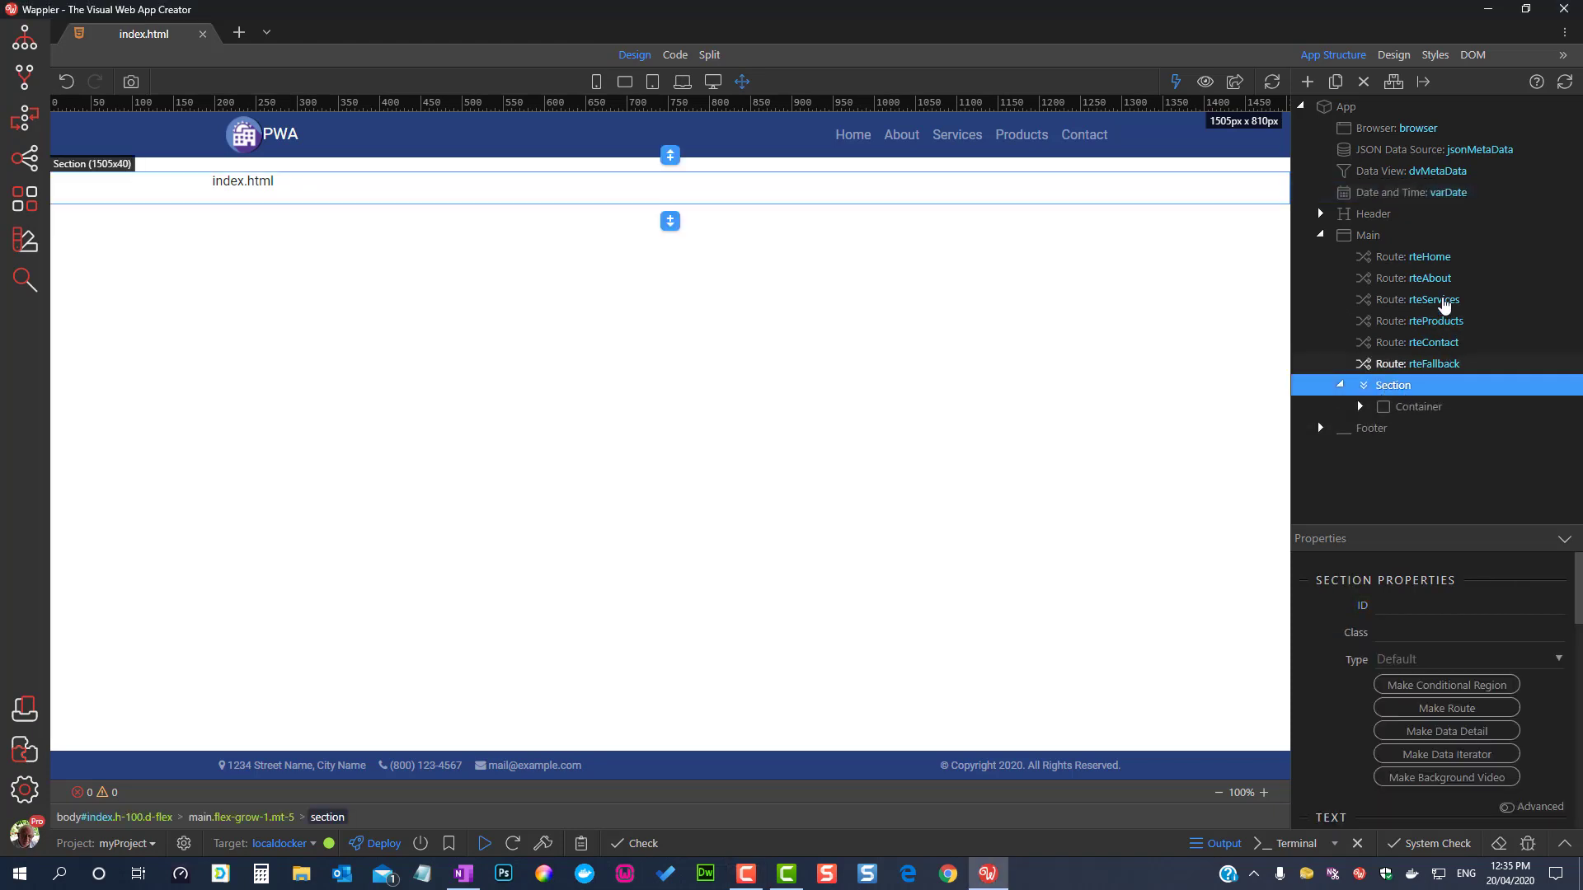
click(1363, 81)
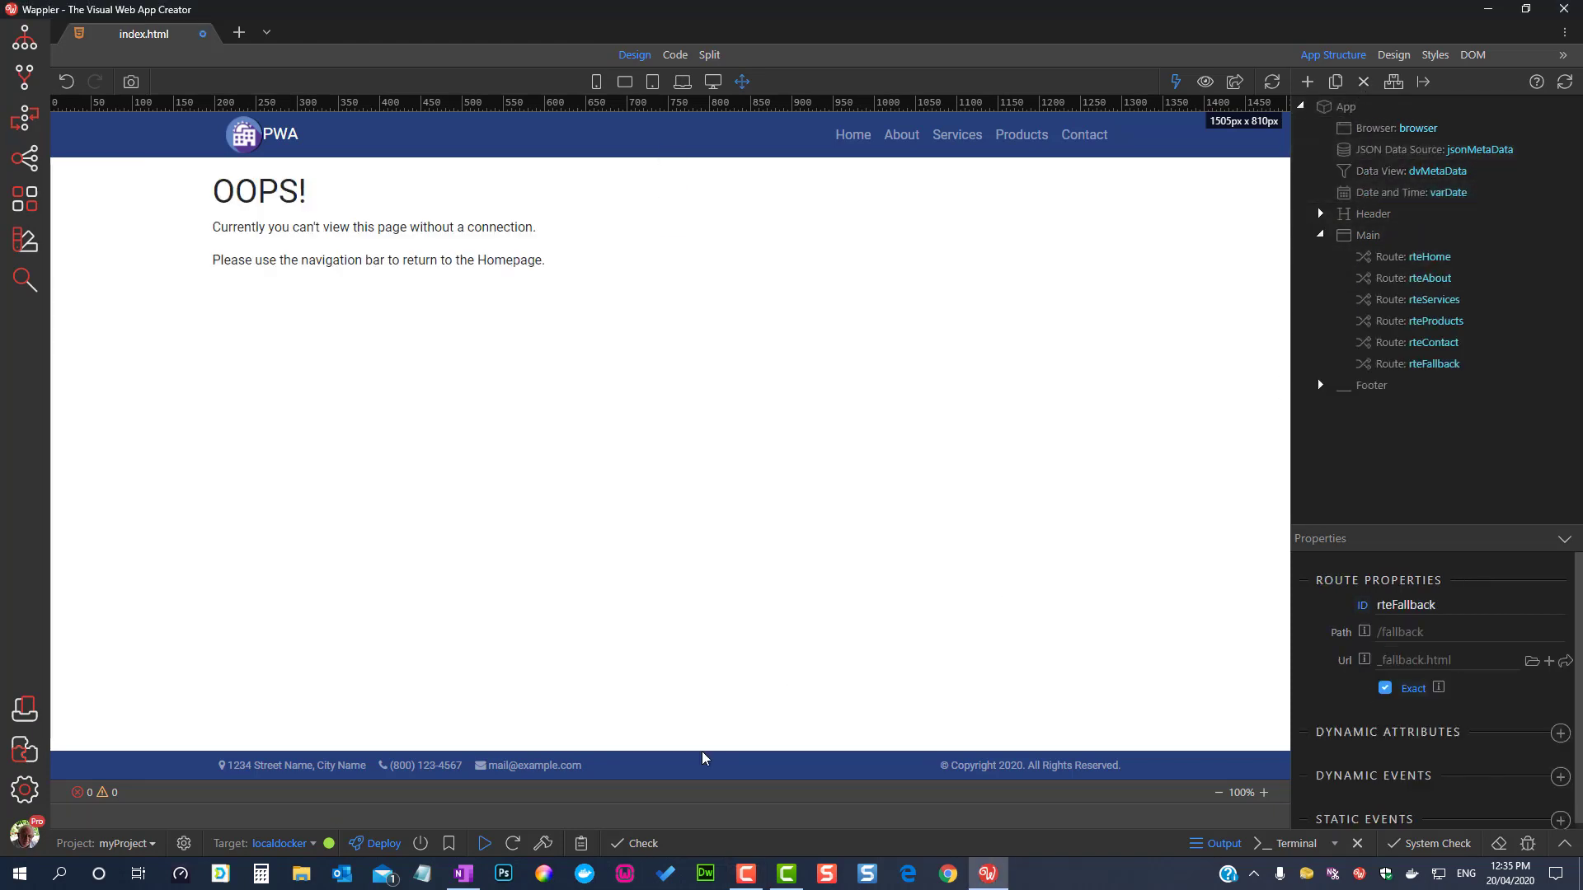
click(319, 844)
click(284, 799)
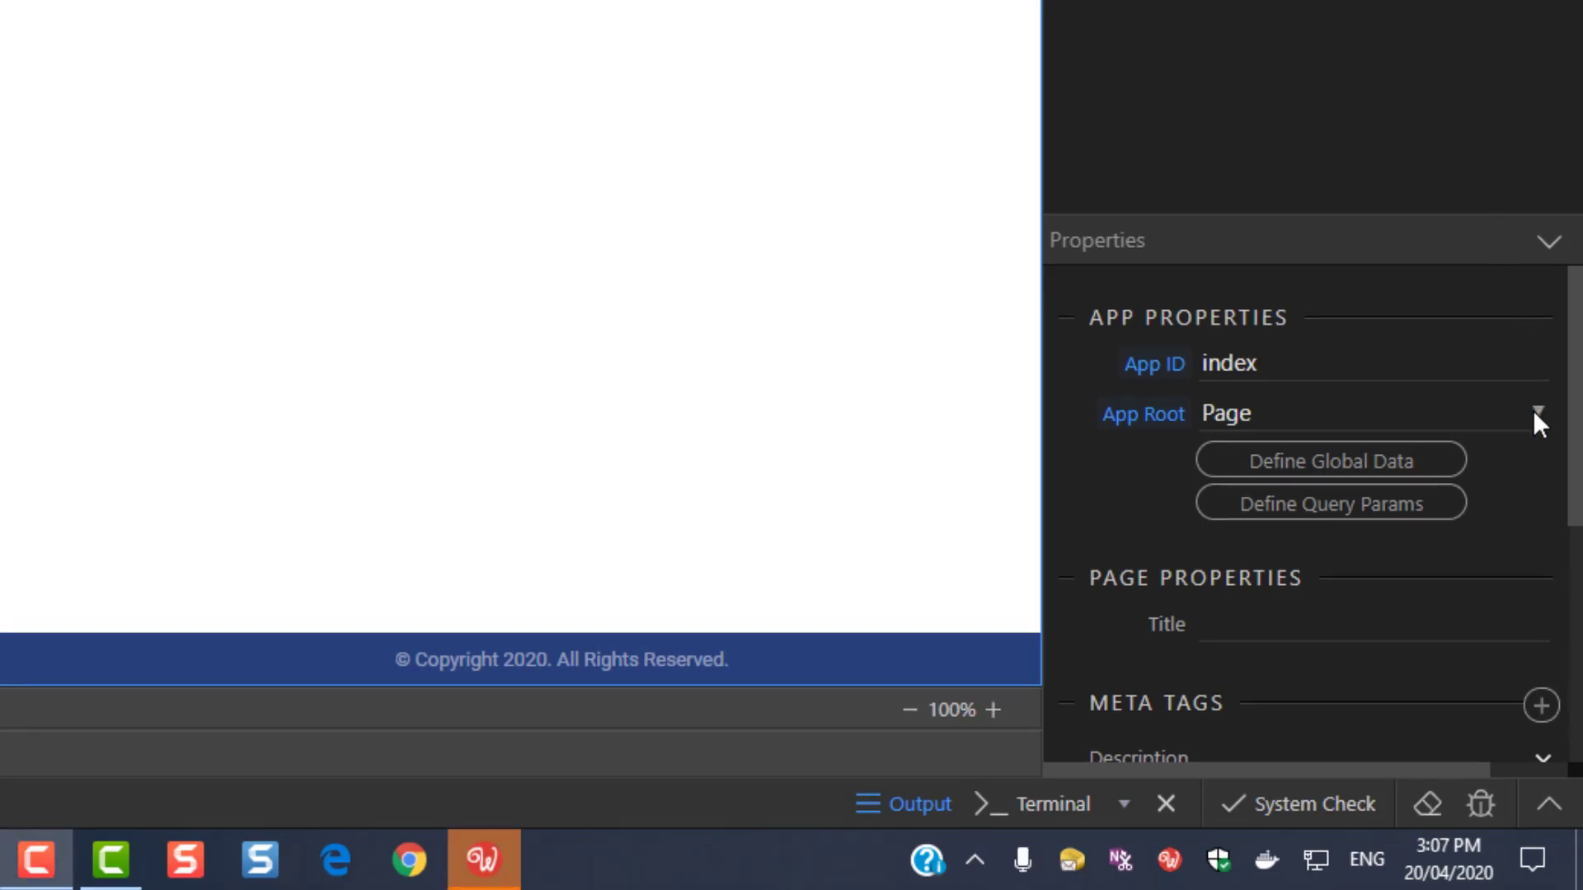
Step: Review the App Root options, keeping Page, and look through the assets/icons files for the page icon without changing it
click(1538, 416)
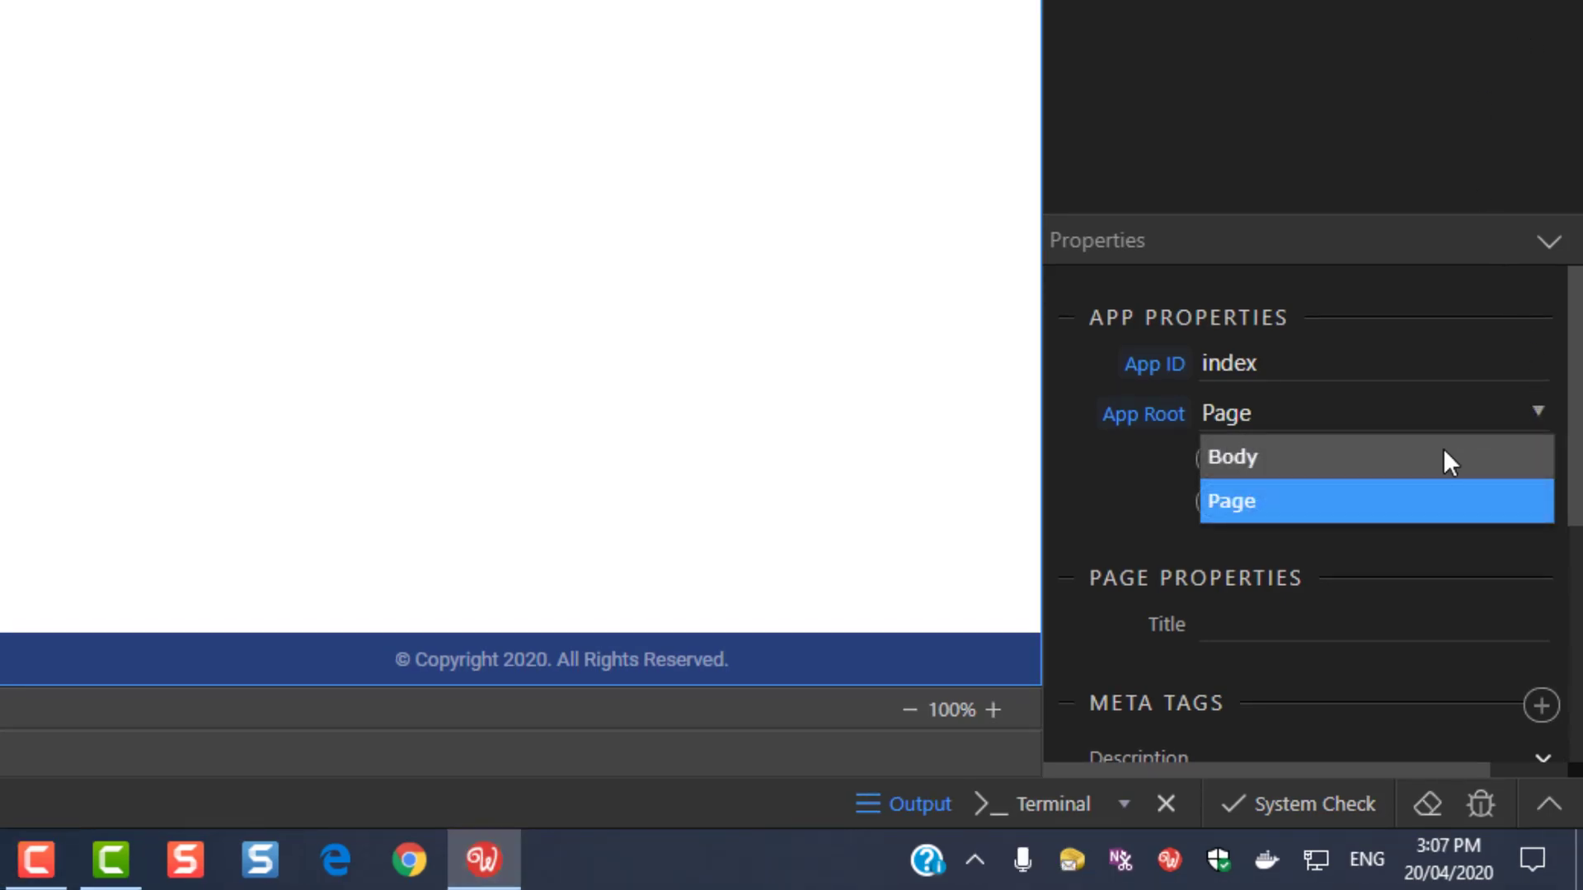
click(1424, 500)
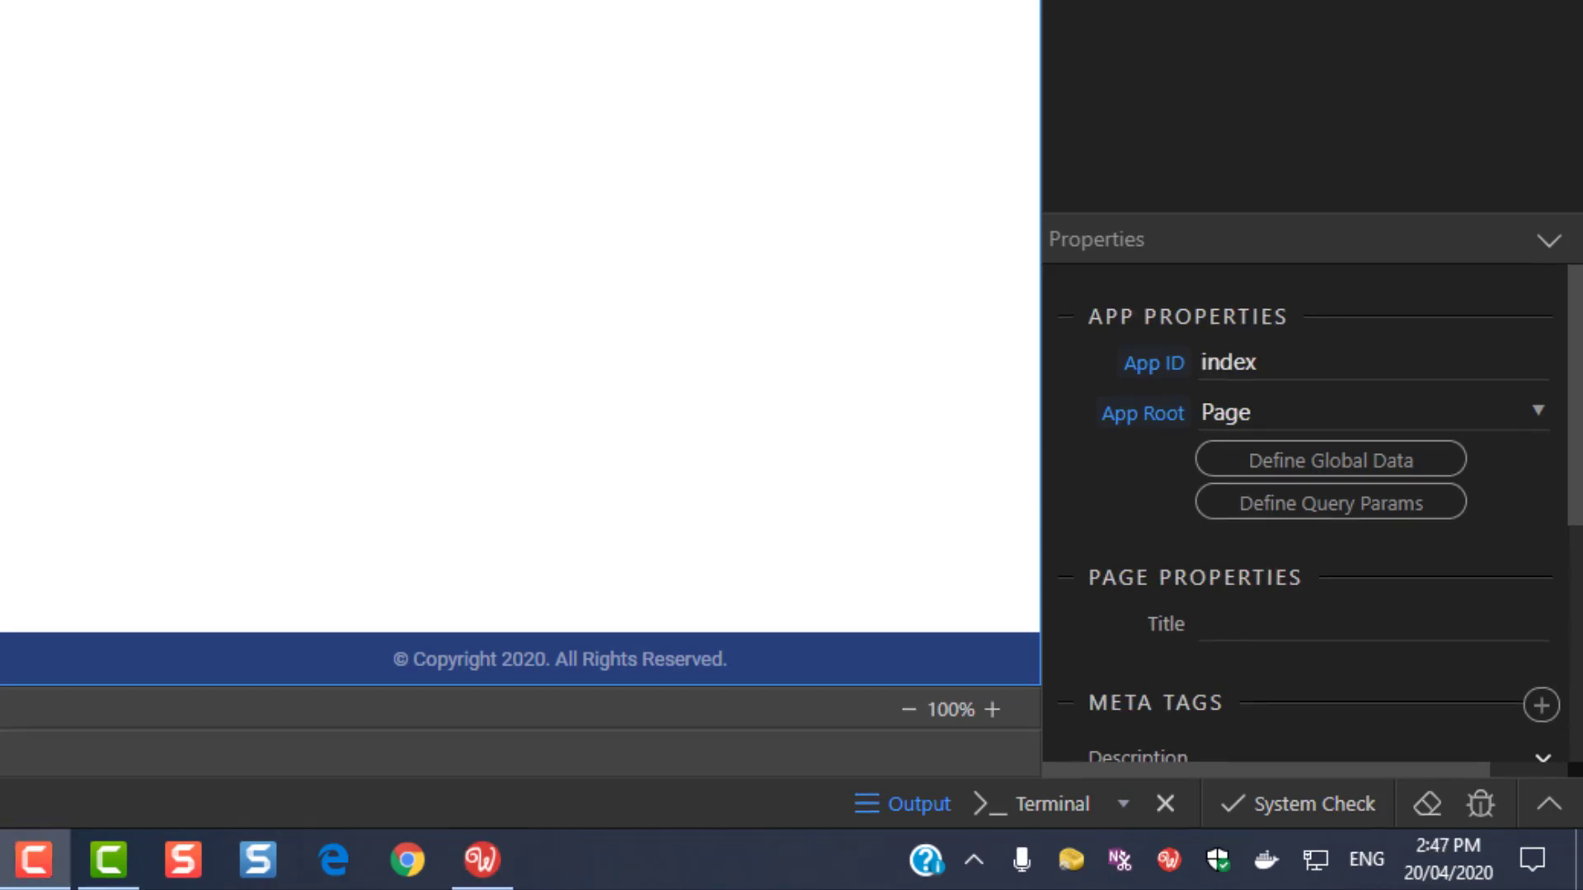
scroll(1571, 484, down, 2)
scroll(1571, 487, down, 4)
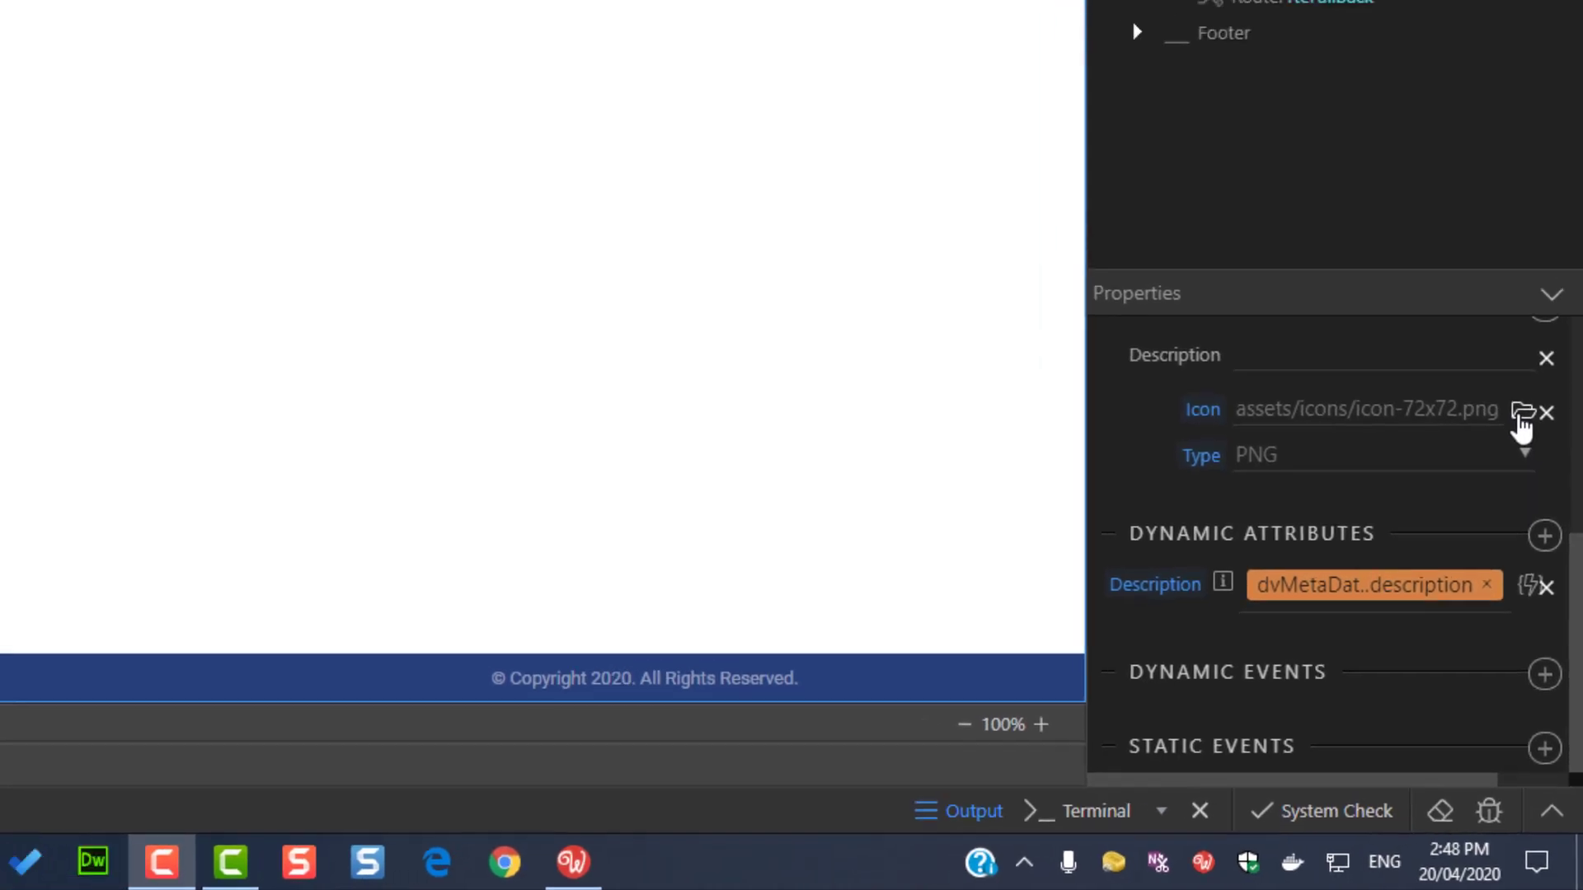
click(1520, 414)
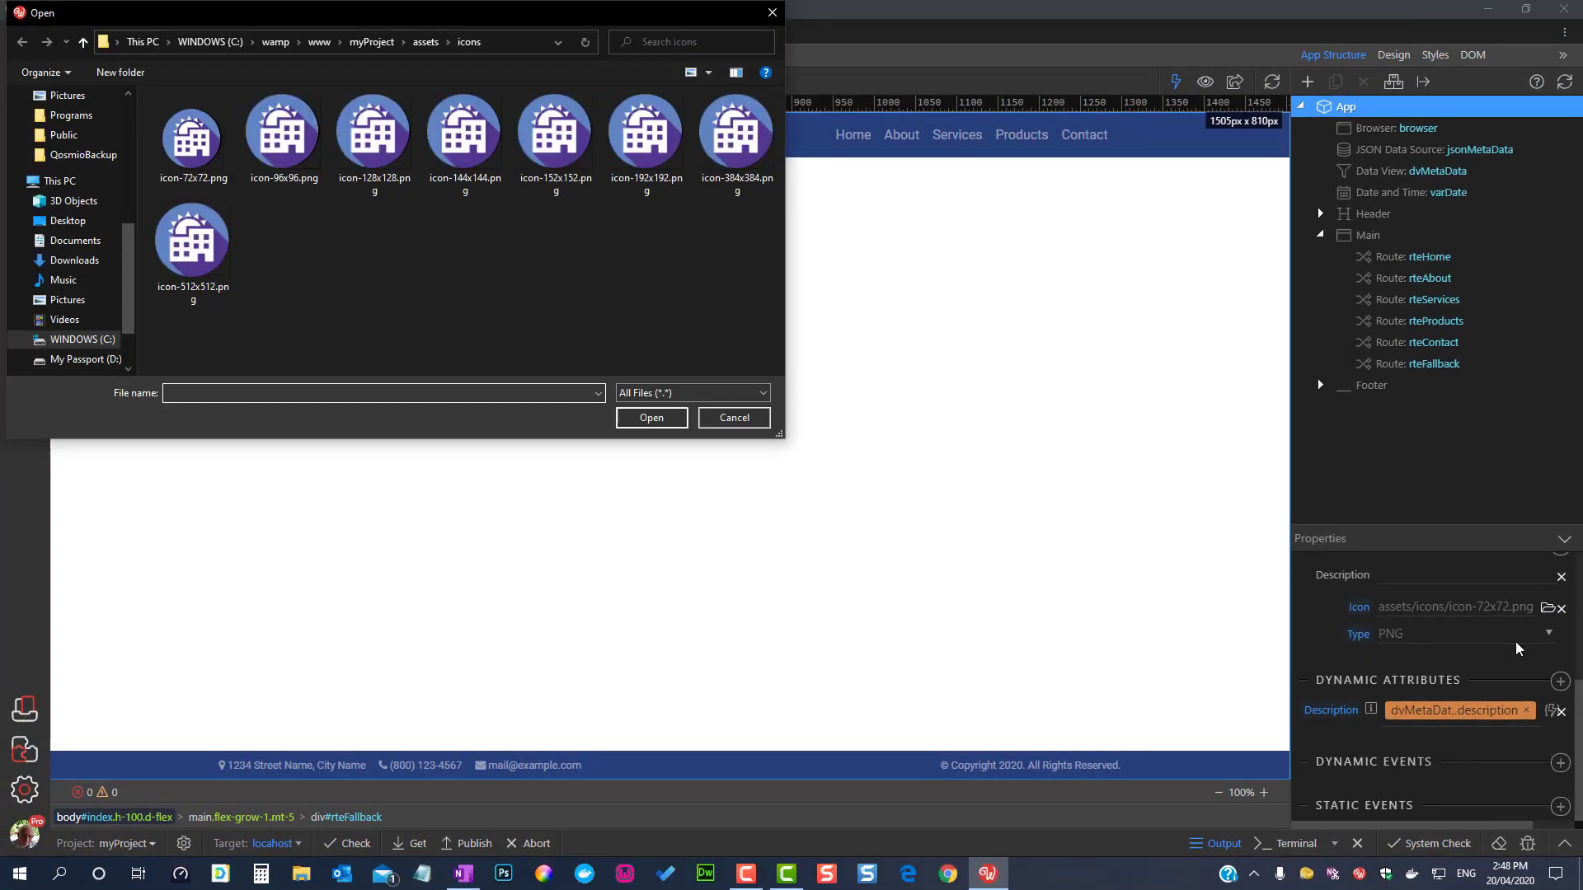
click(744, 417)
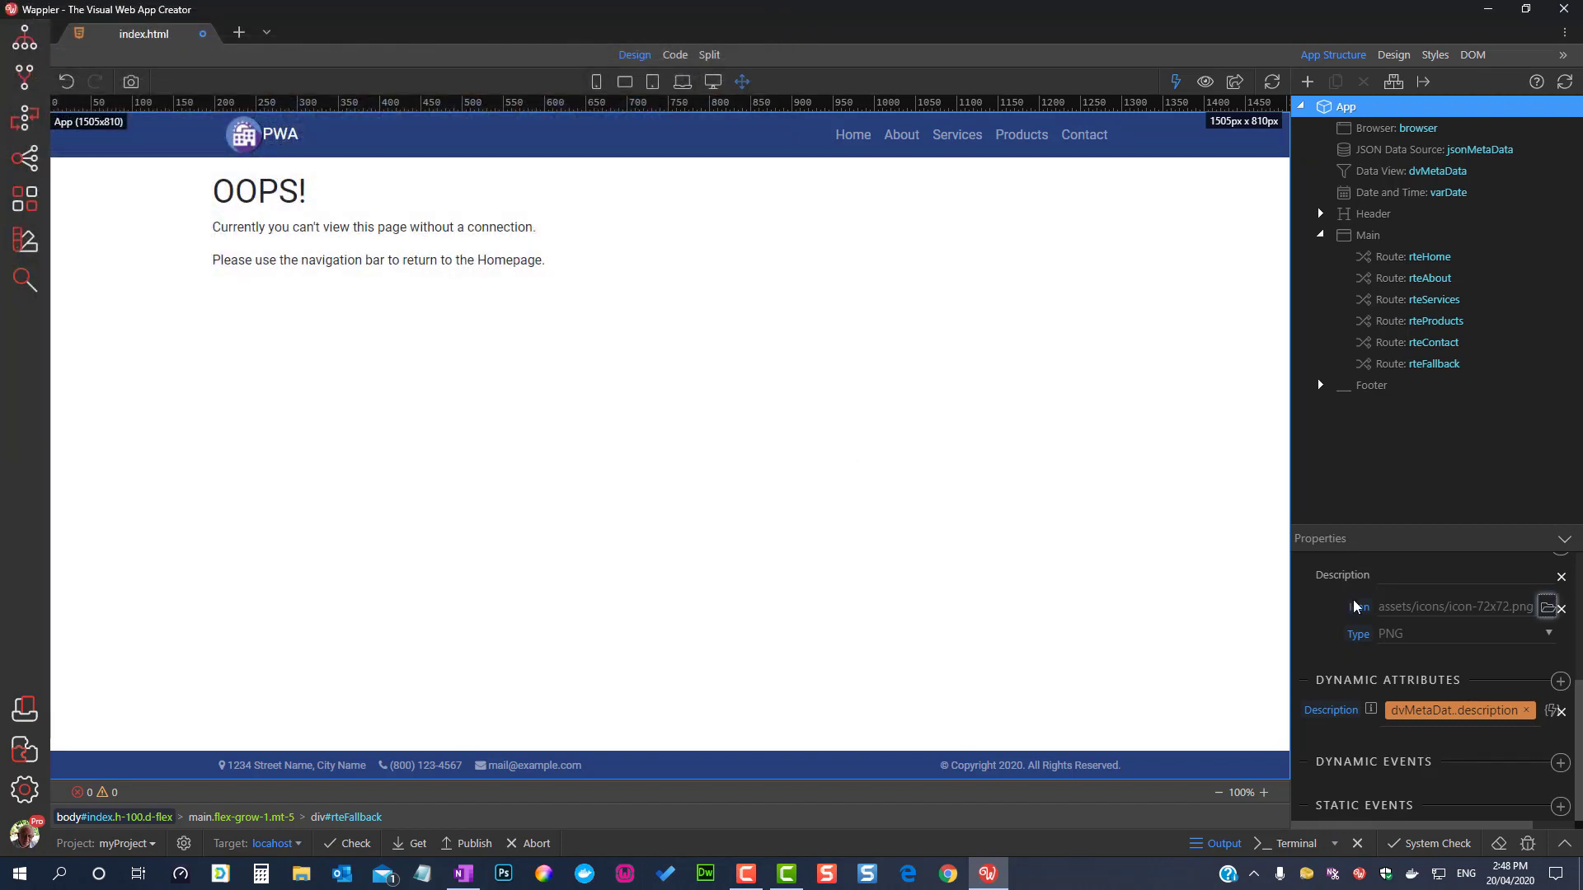
Step: Inspect the data binding behind the App's dynamic Description, cancel without changes, and check the page's Title property
click(1547, 710)
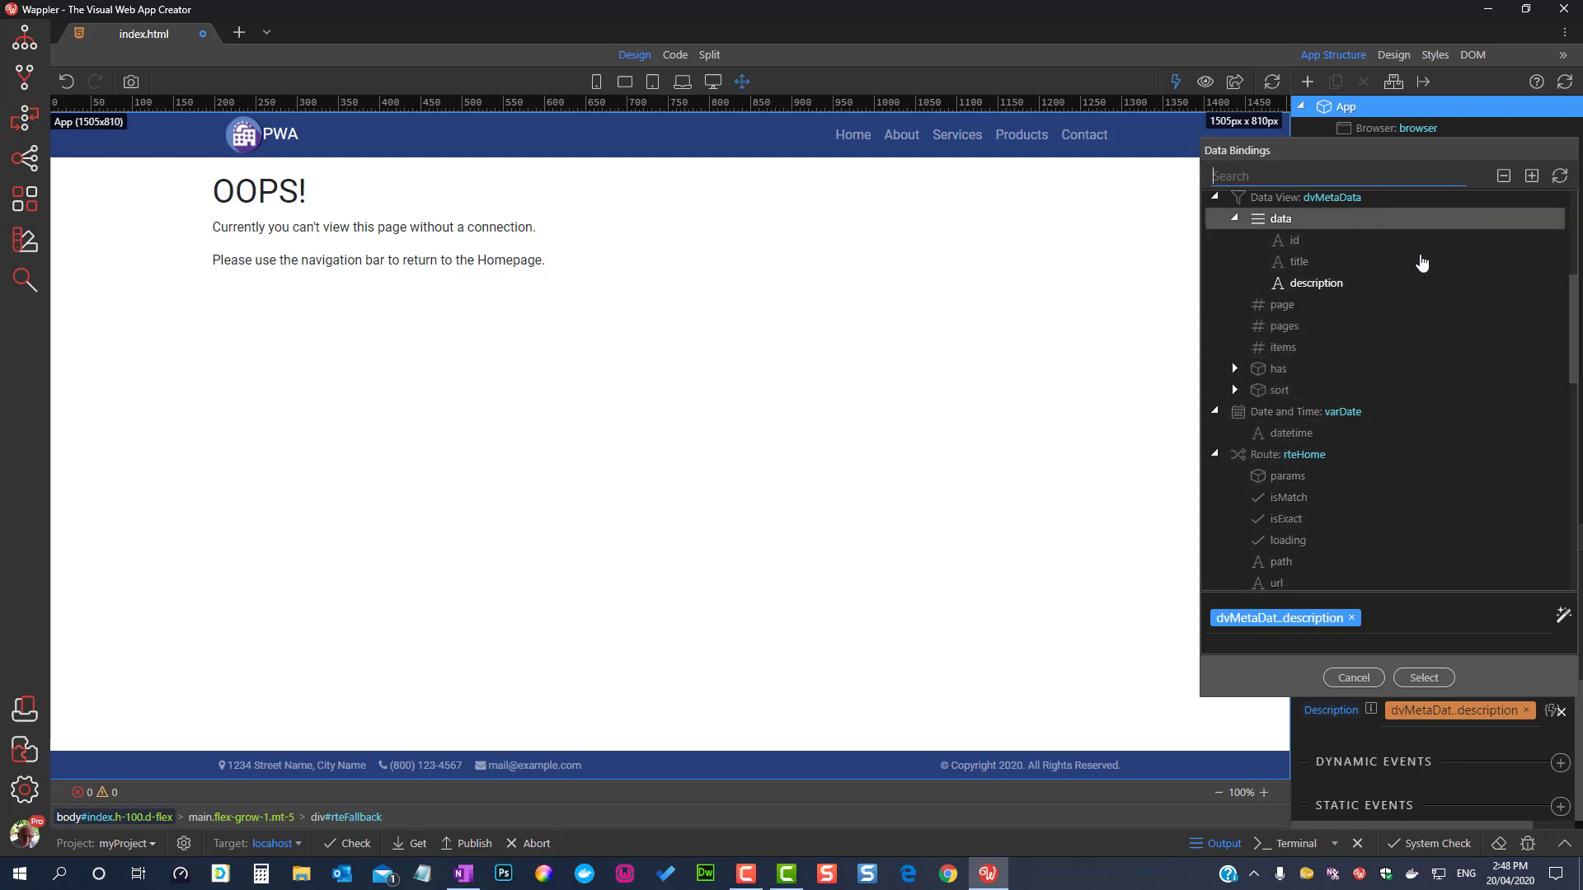
click(1347, 680)
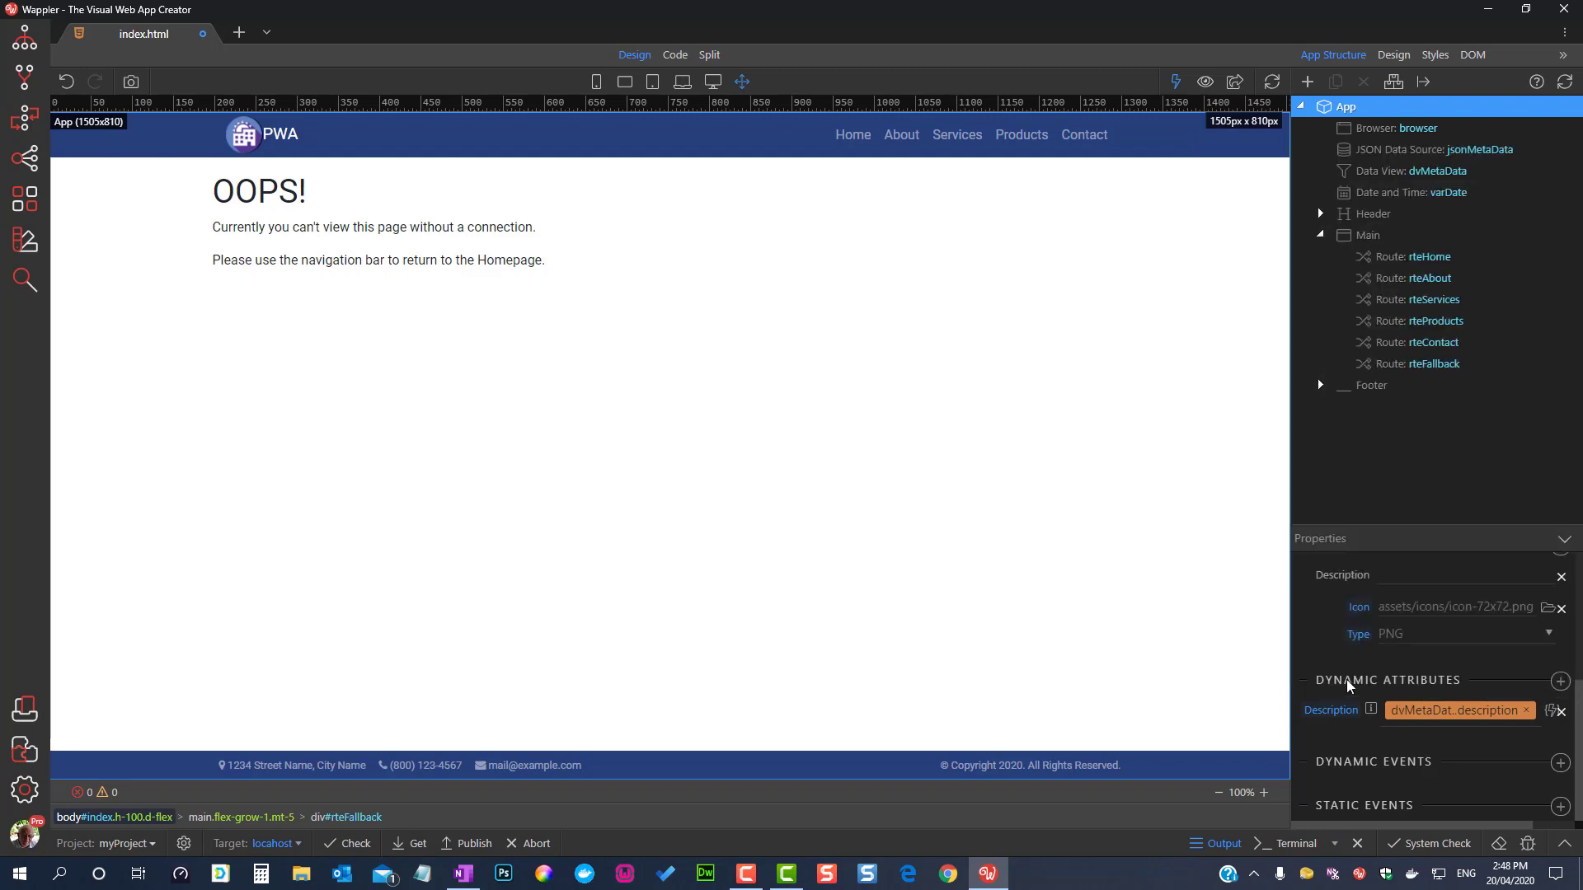
scroll(1380, 670, up, 3)
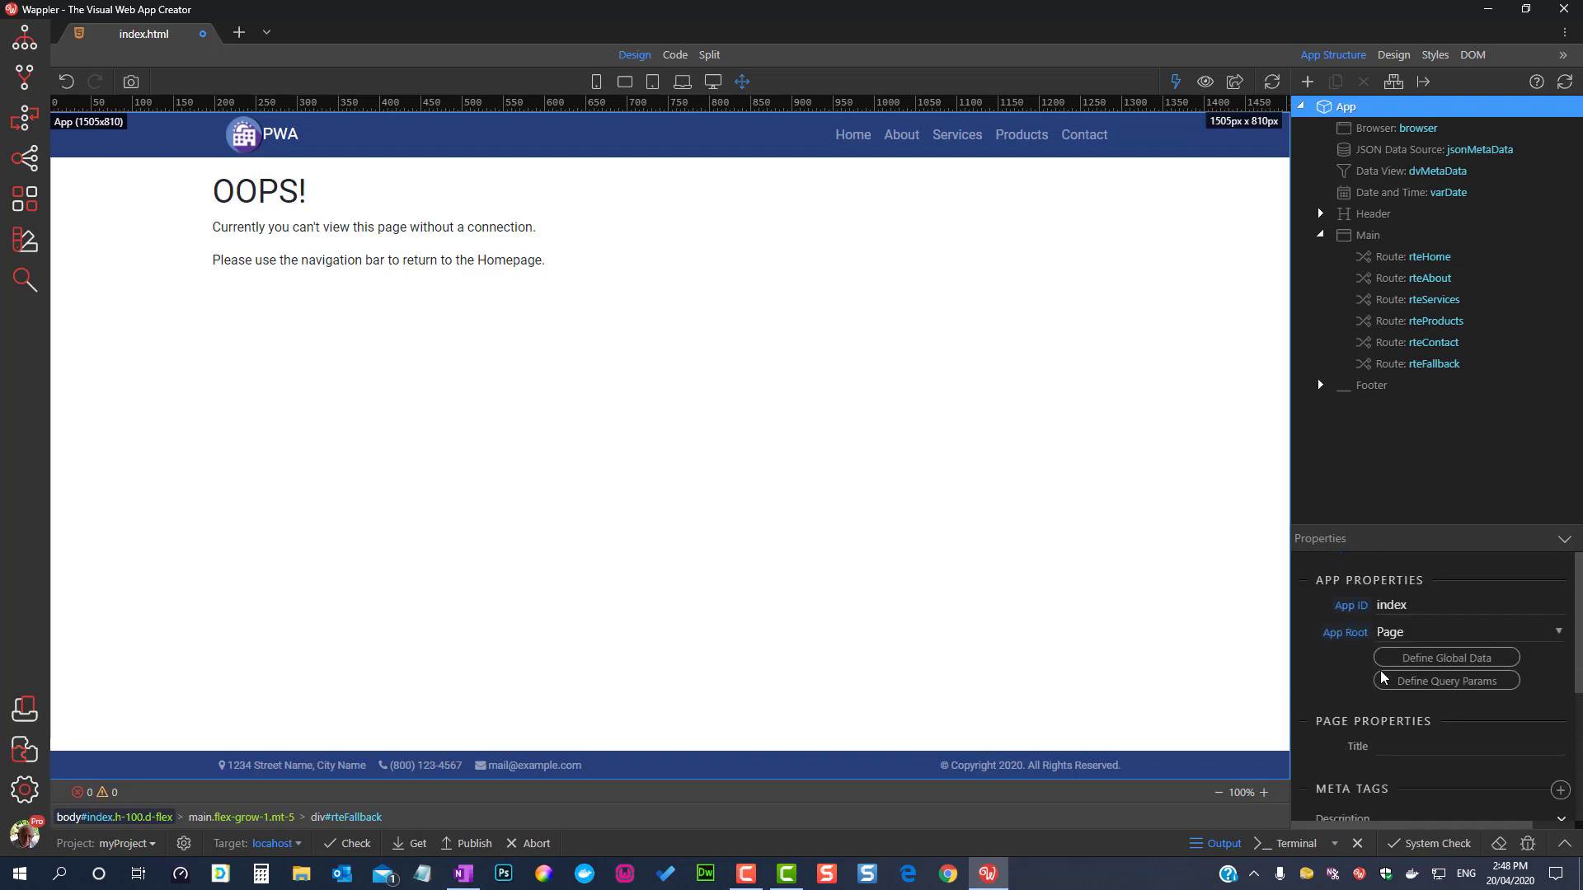
click(1421, 750)
Step: Select the title element in the page's DOM head and inspect its Inner HTML value binding without changing it
click(1469, 56)
scroll(1495, 140, up, 1)
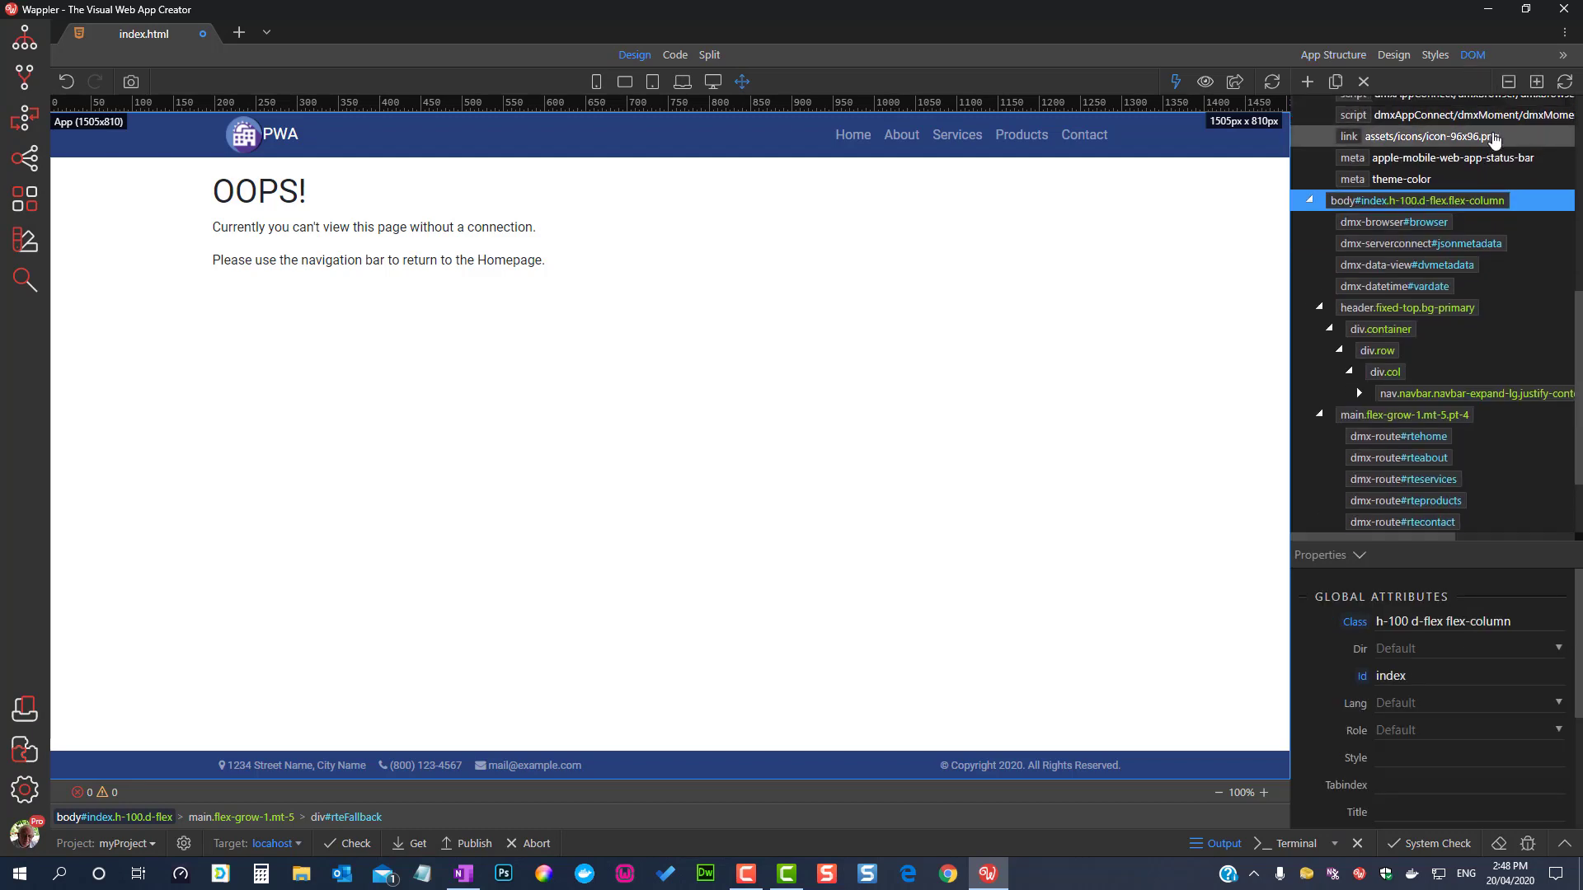
scroll(1495, 140, up, 5)
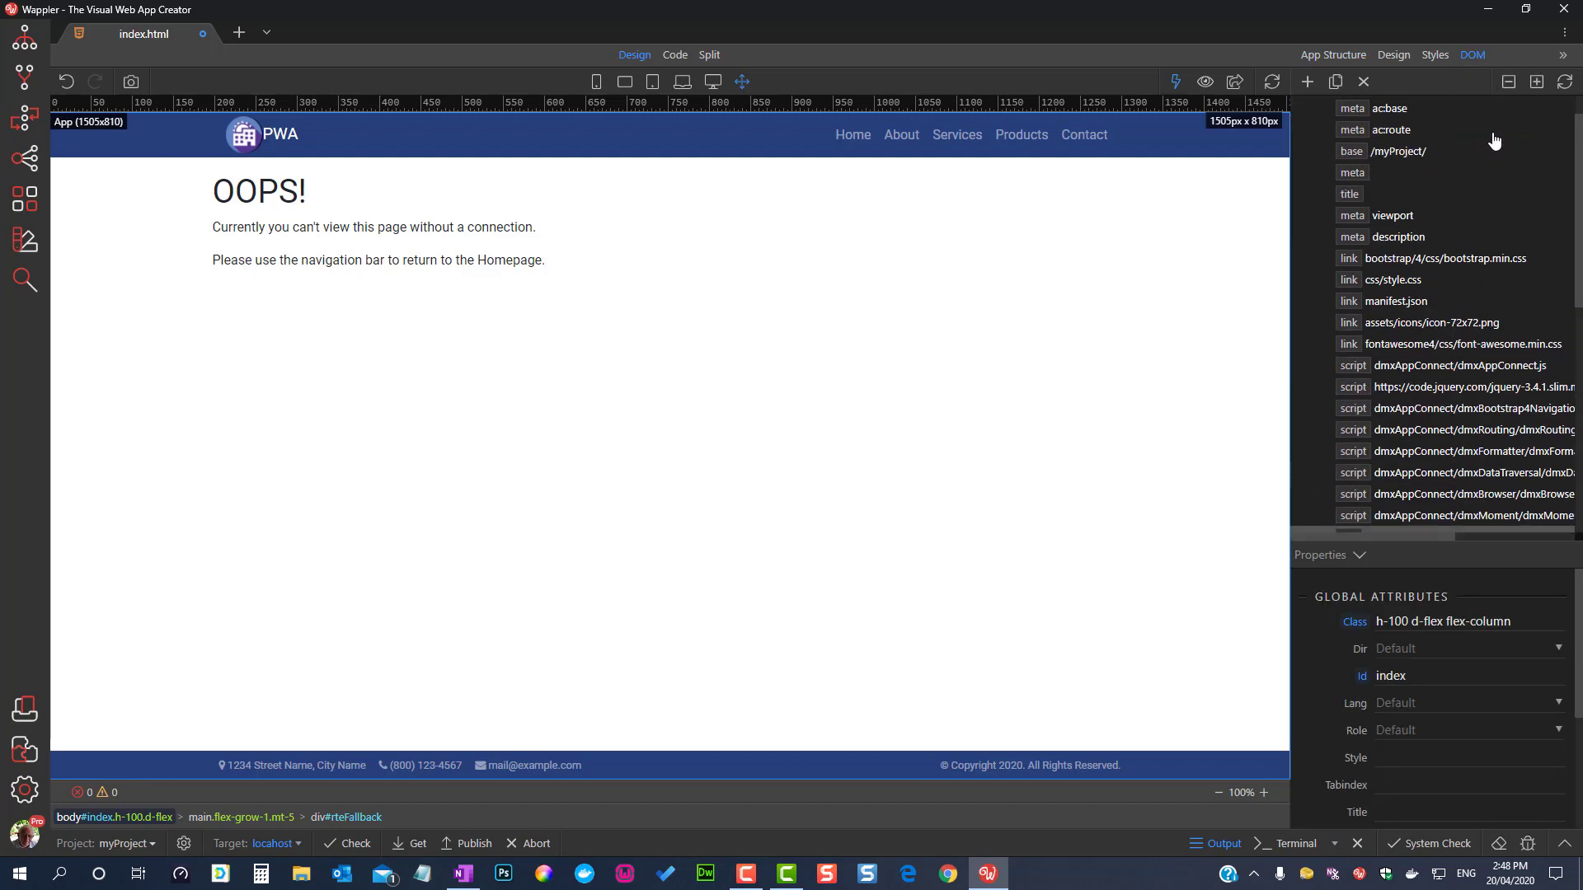
click(1349, 194)
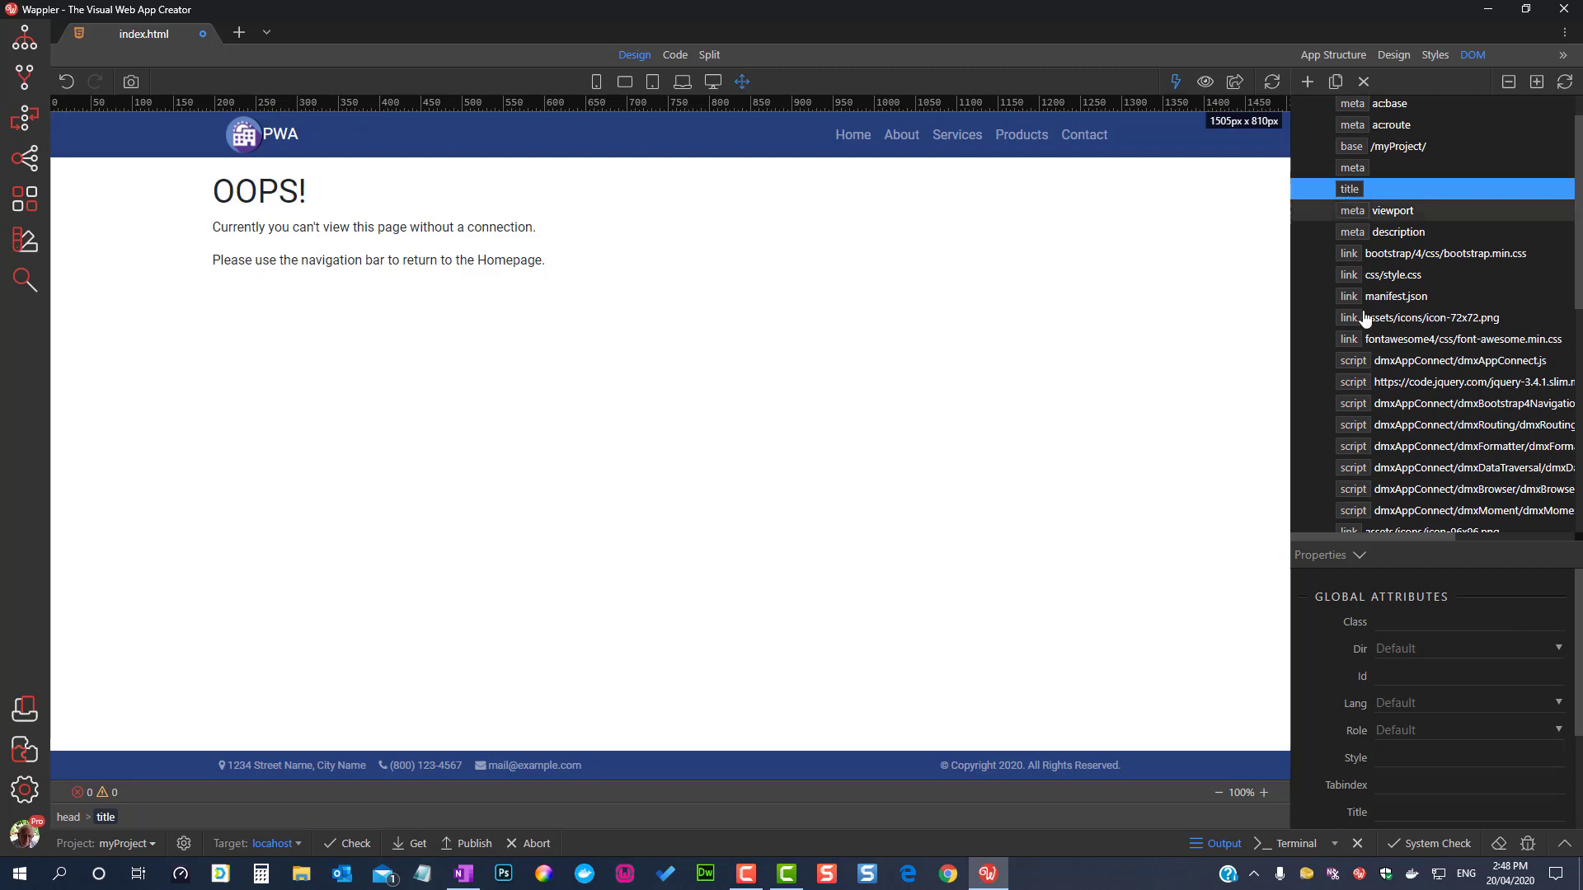
scroll(1510, 672, down, 3)
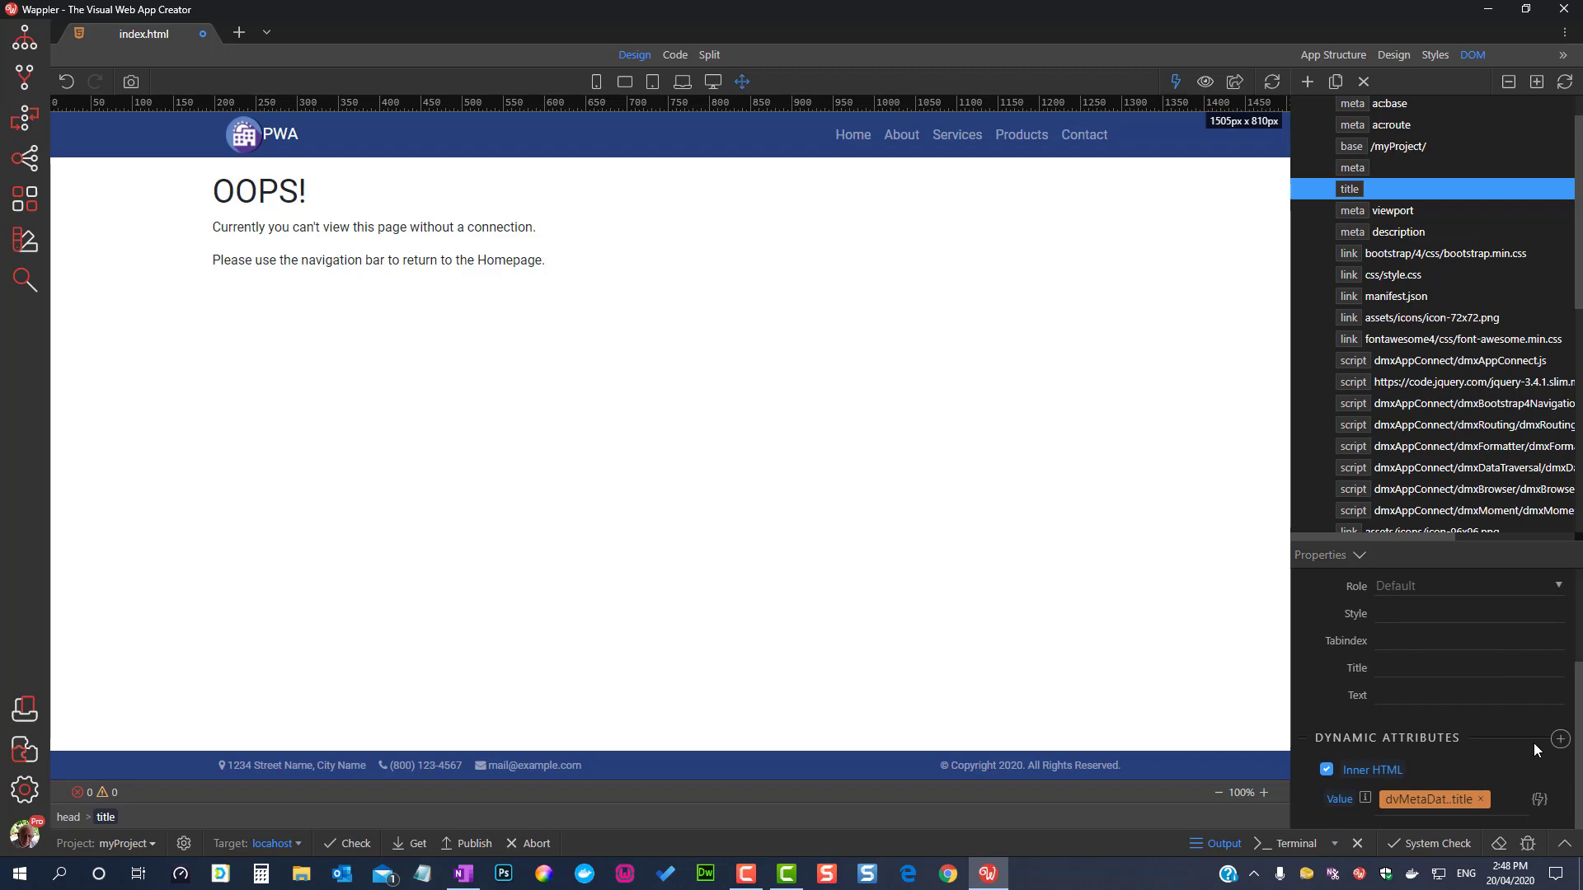
click(1539, 802)
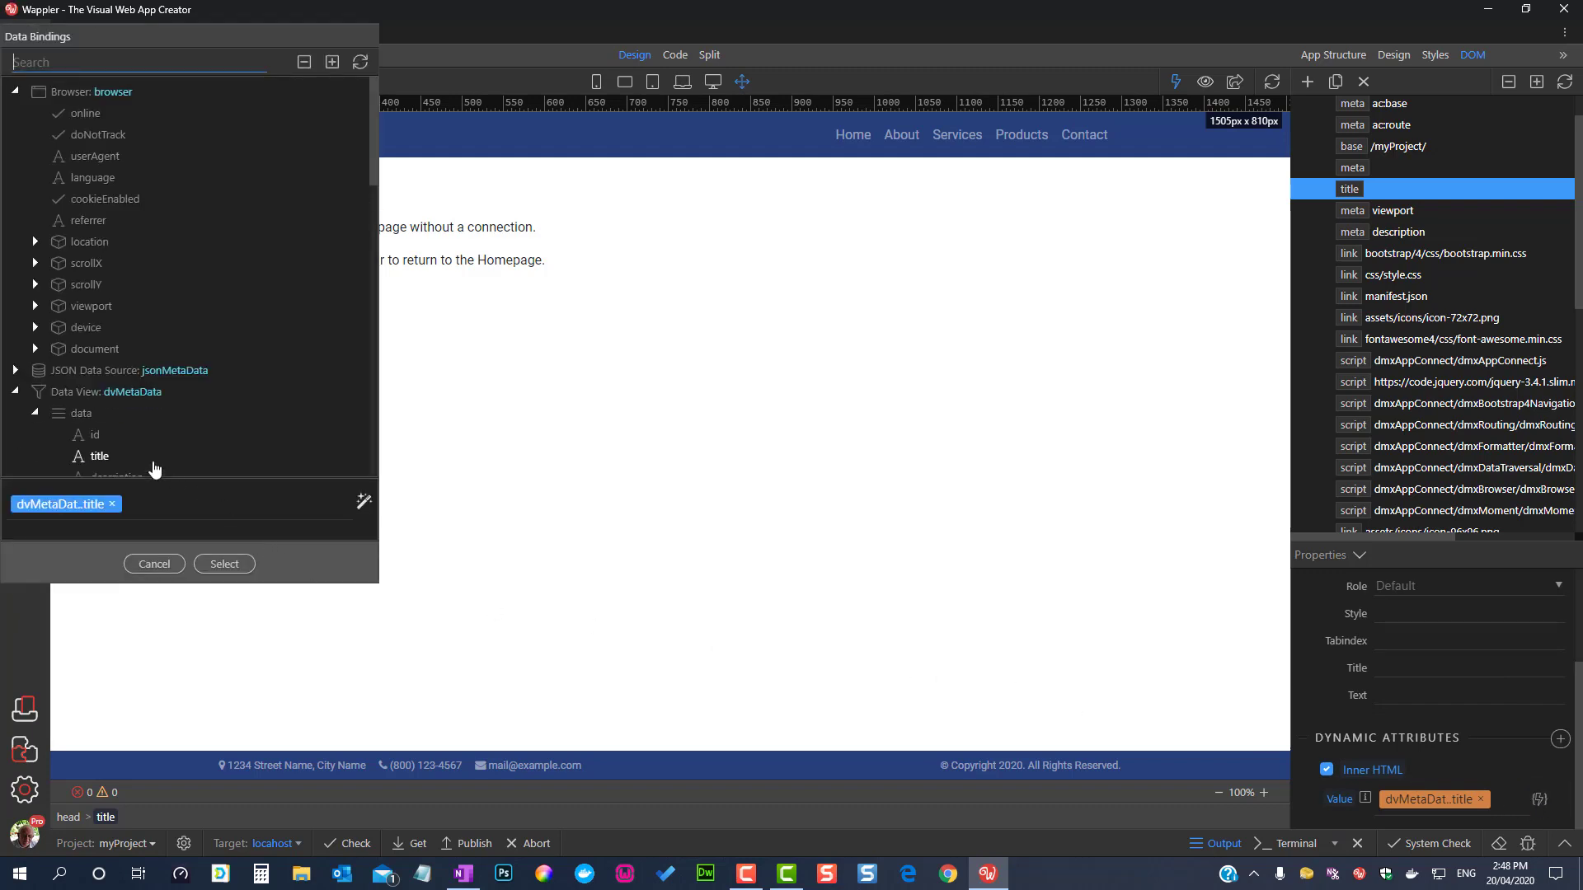
click(153, 566)
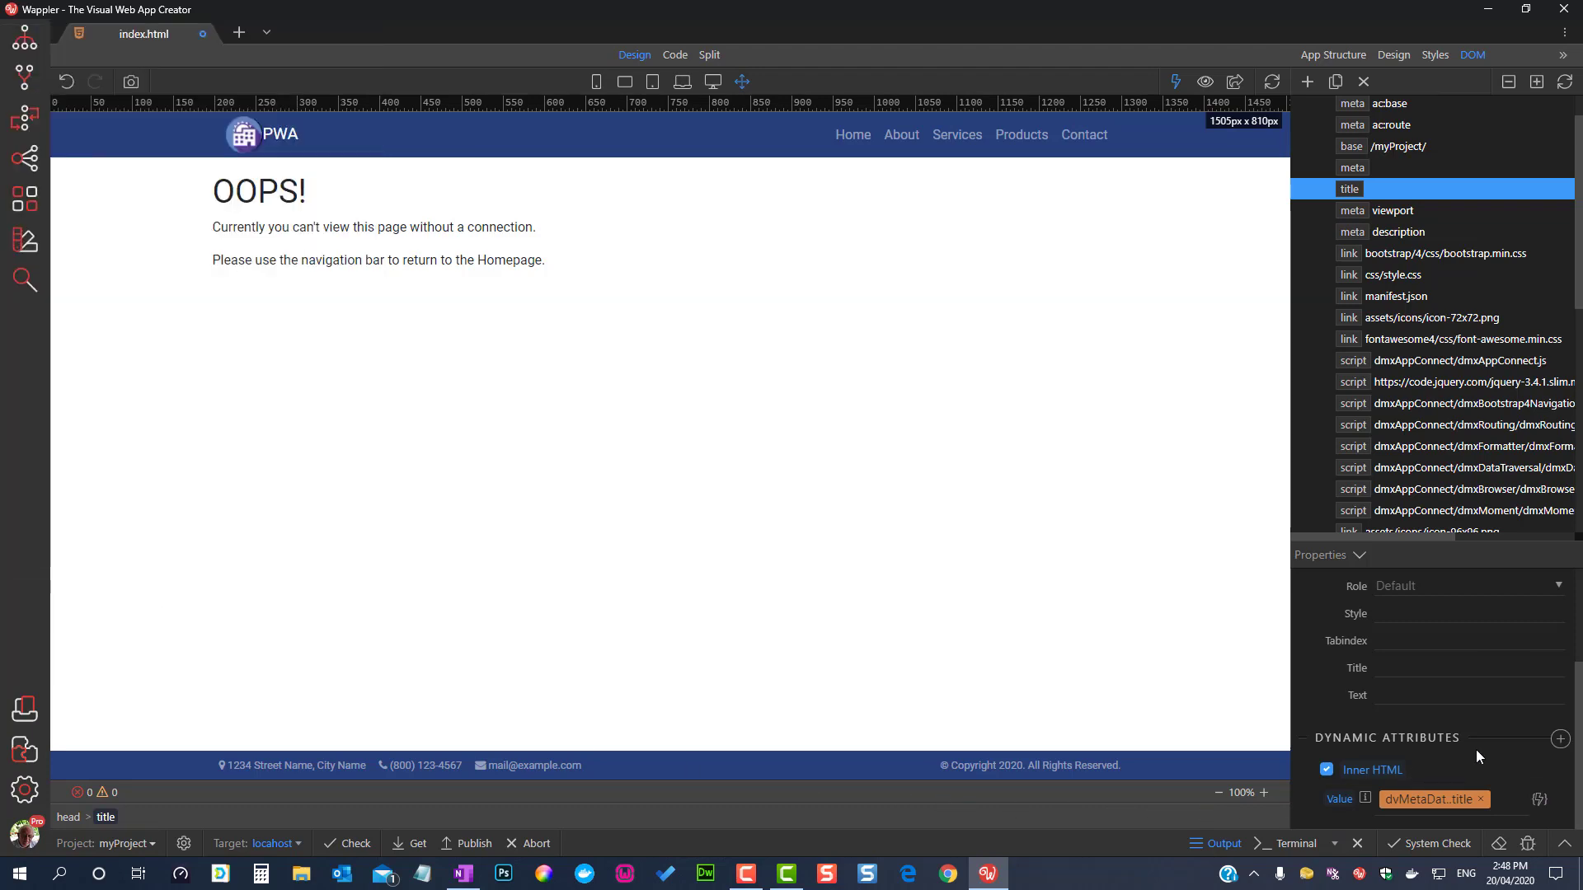
Step: Select the dmx-app root element in the DOM and examine its Class attribute
scroll(1495, 363, up, 1)
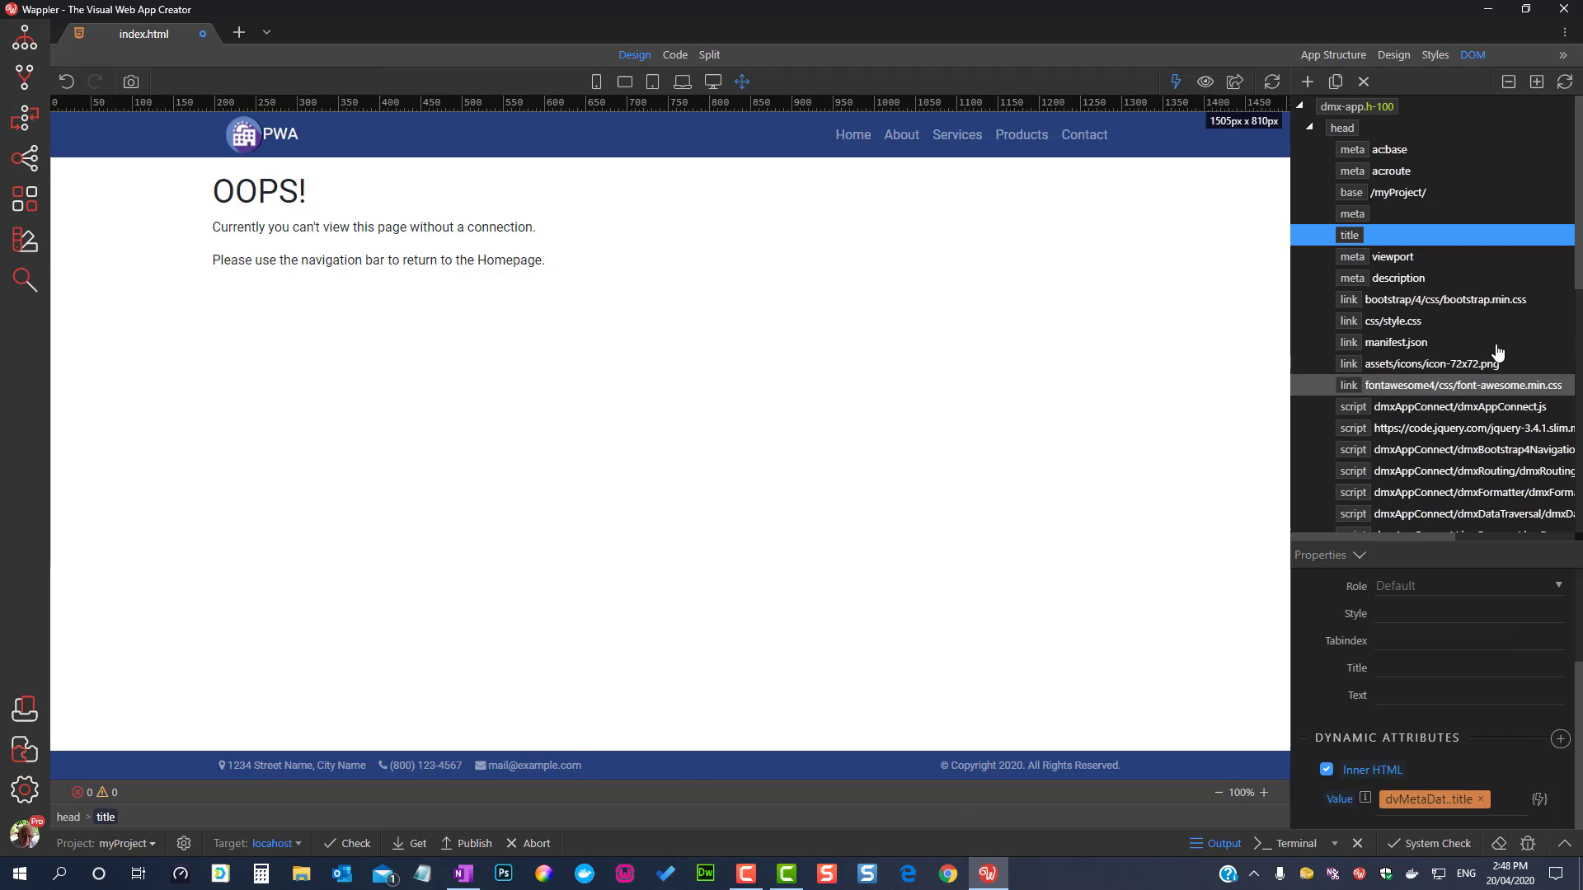
click(1355, 108)
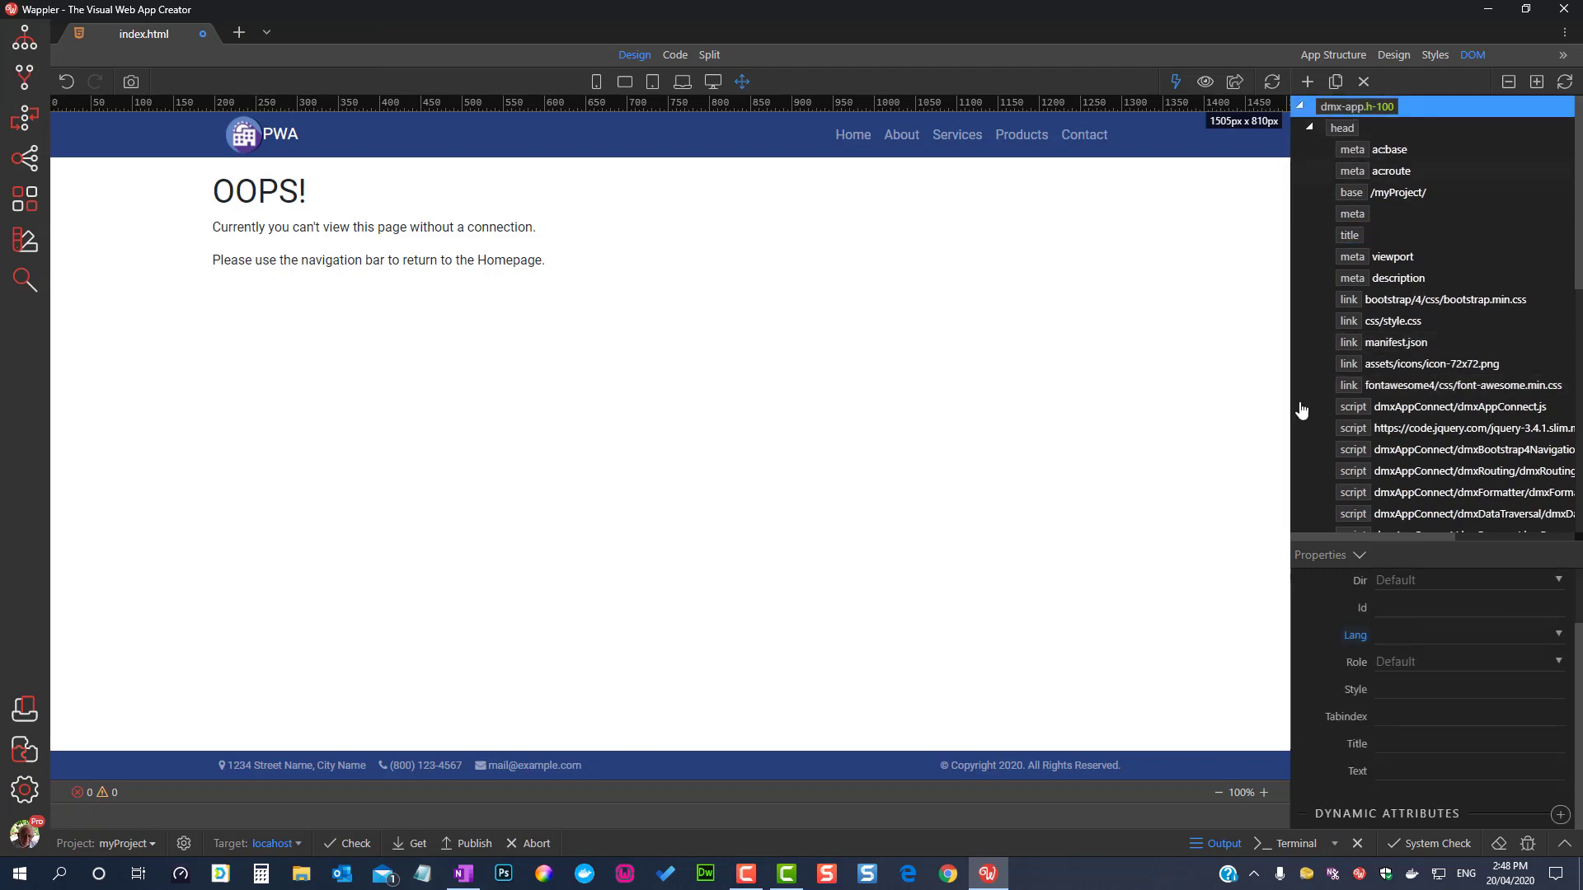
scroll(1487, 690, up, 2)
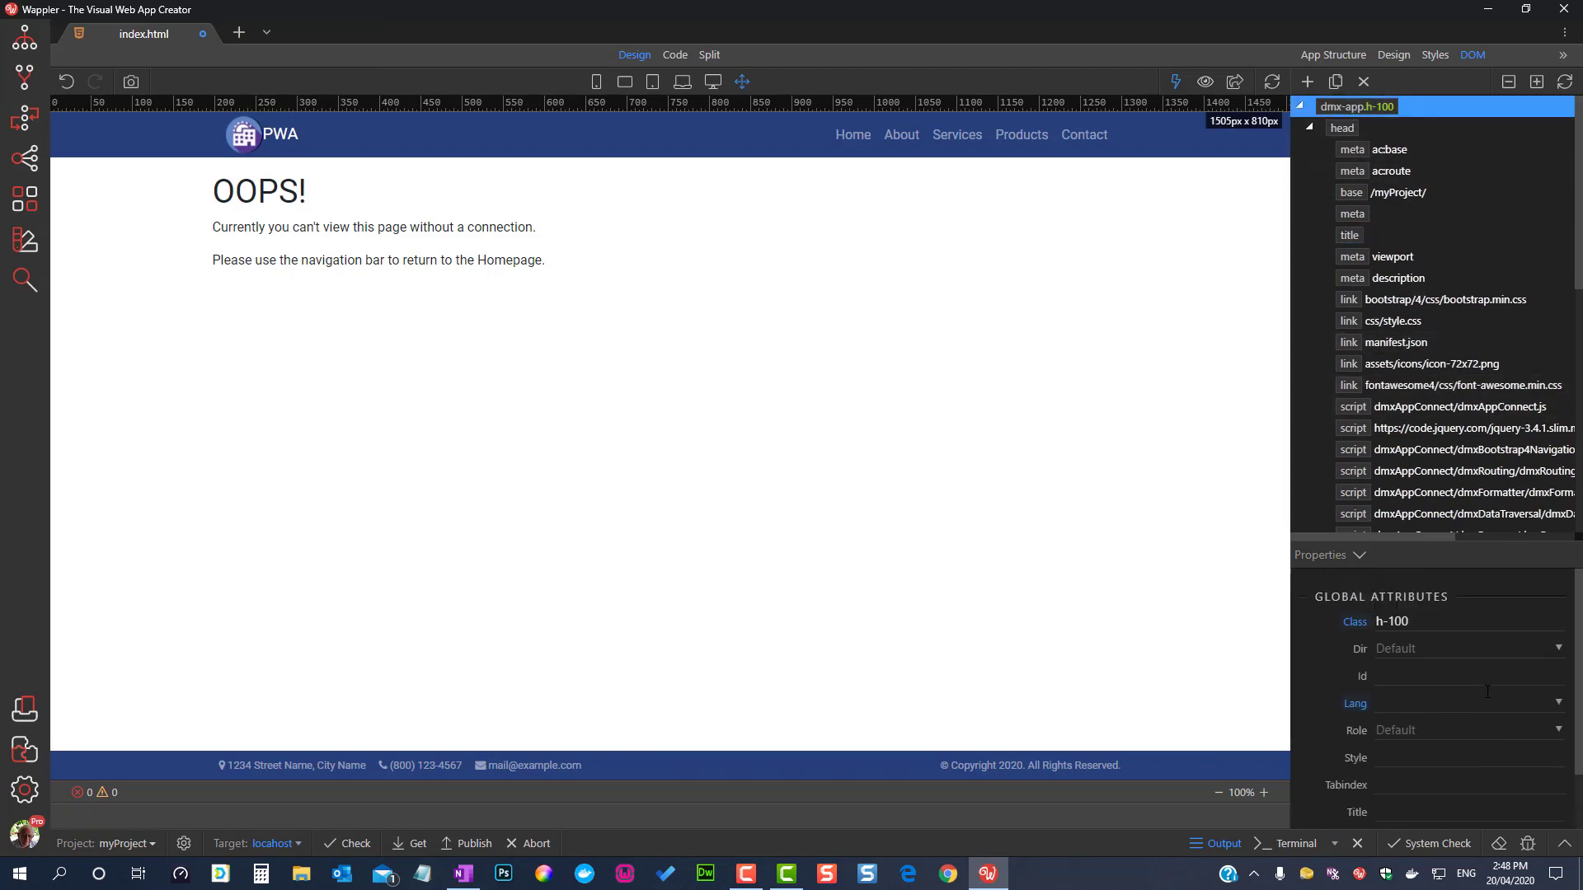
click(1460, 620)
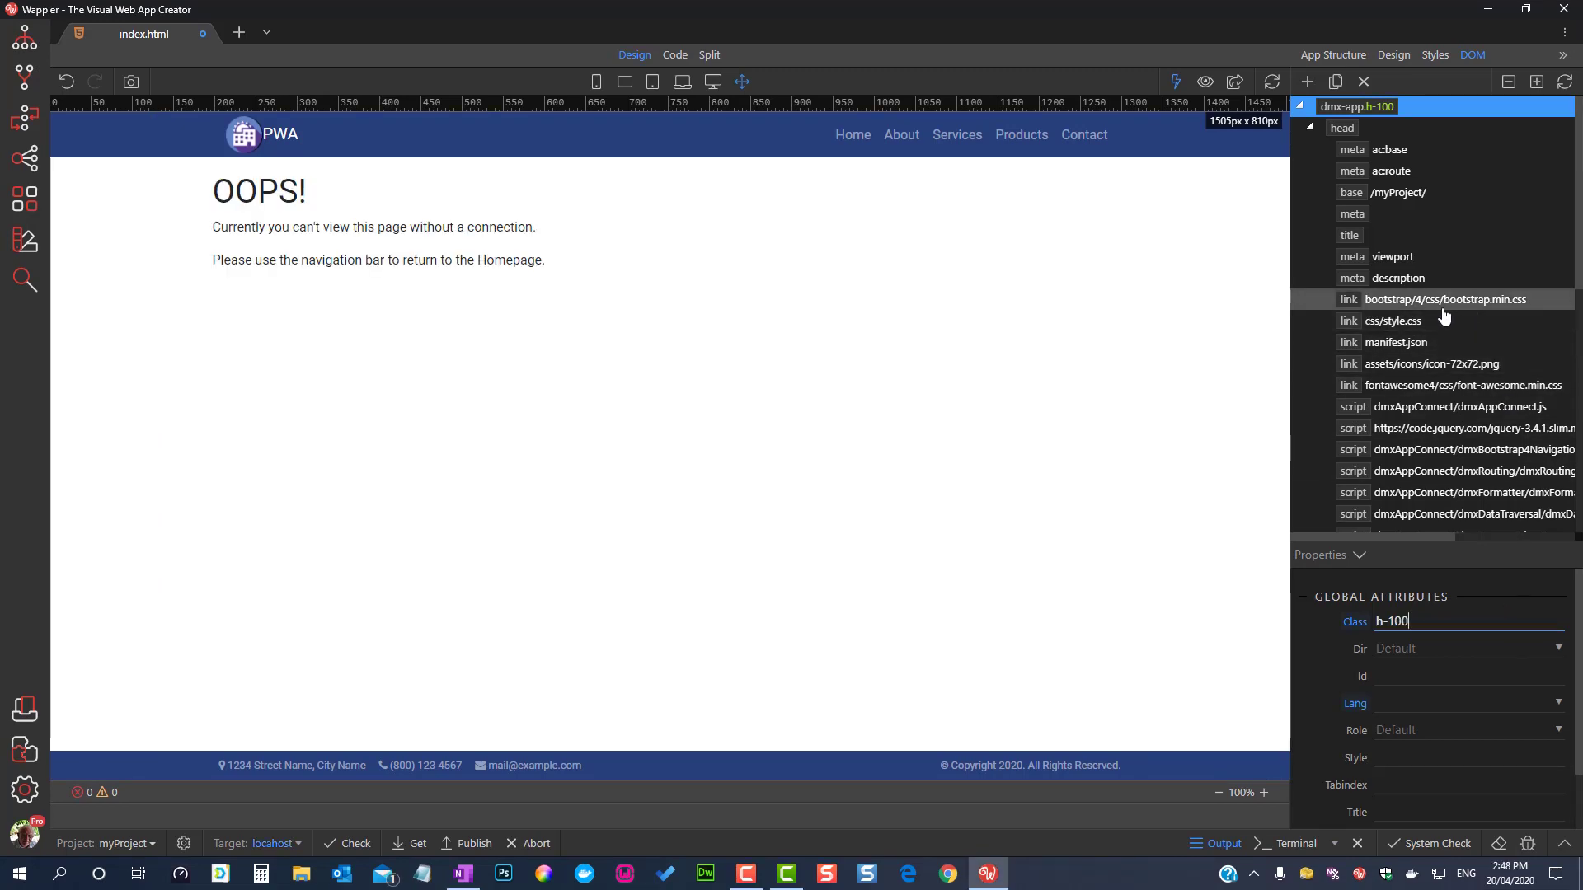
Step: Select the body element in the DOM and examine its classes and child elements
scroll(1402, 357, down, 5)
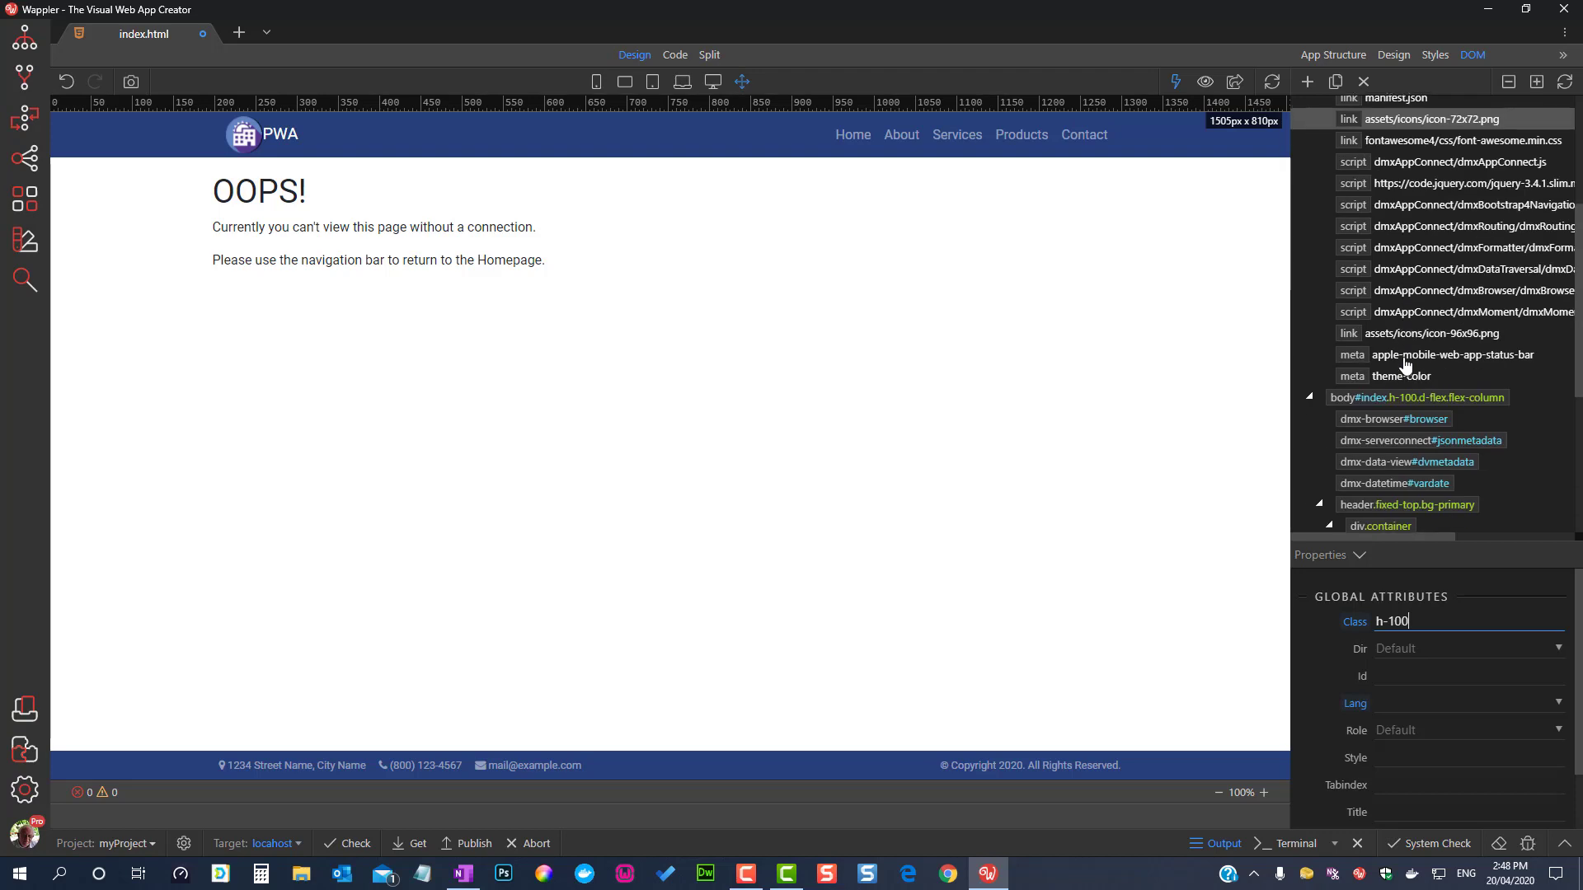
click(1353, 397)
scroll(1353, 396, down, 4)
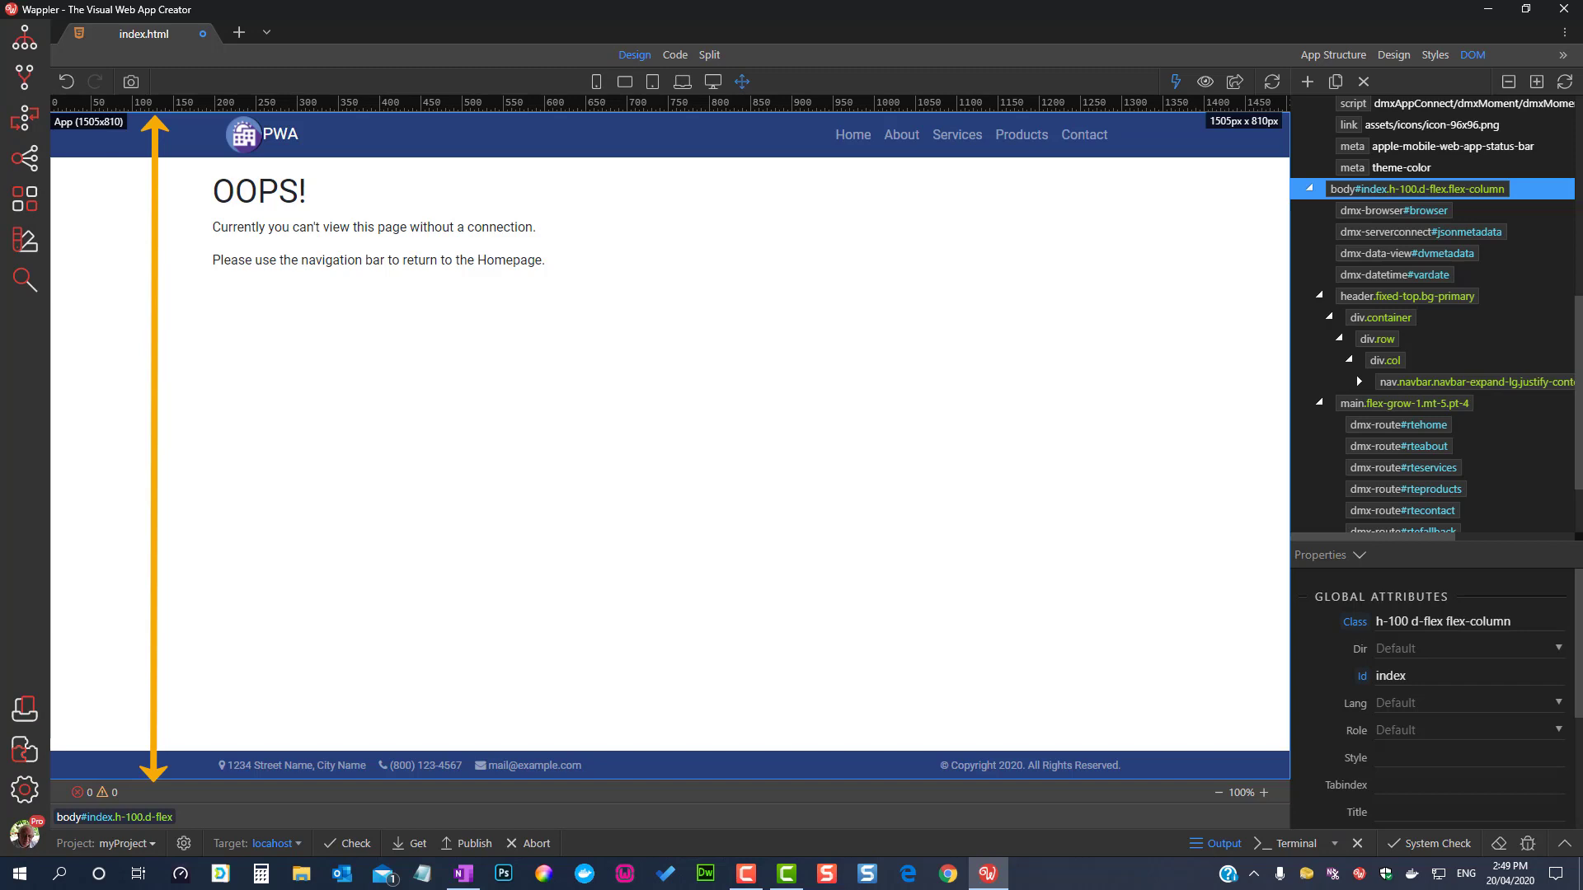
Step: Select Main in the app structure and examine its classes and its margin and padding settings
click(1336, 56)
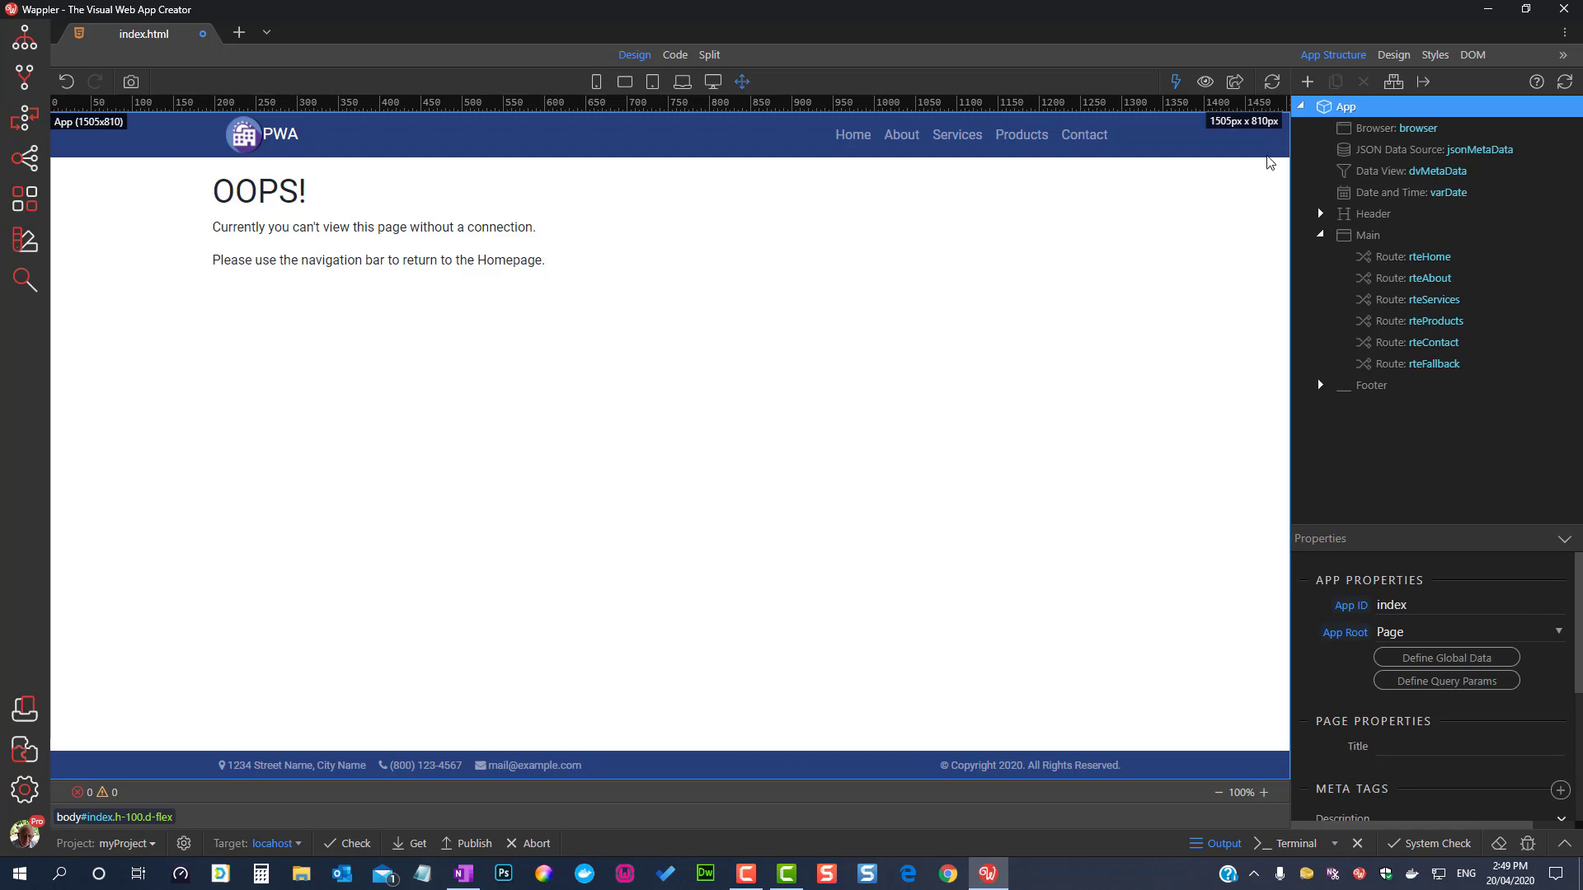
click(1343, 238)
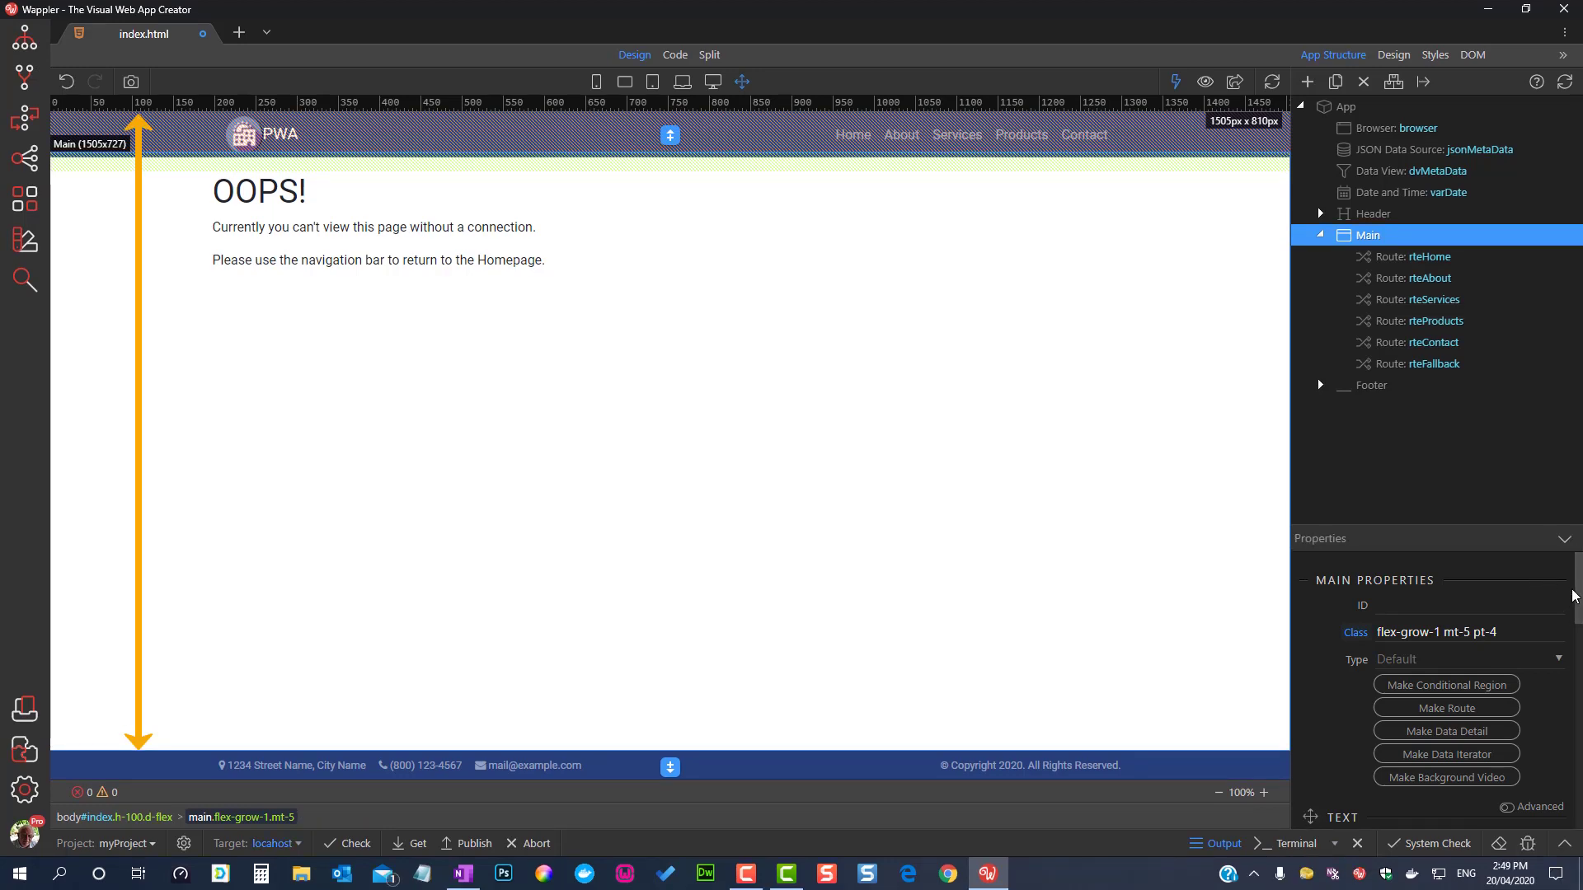
drag(1578, 602, 1578, 749)
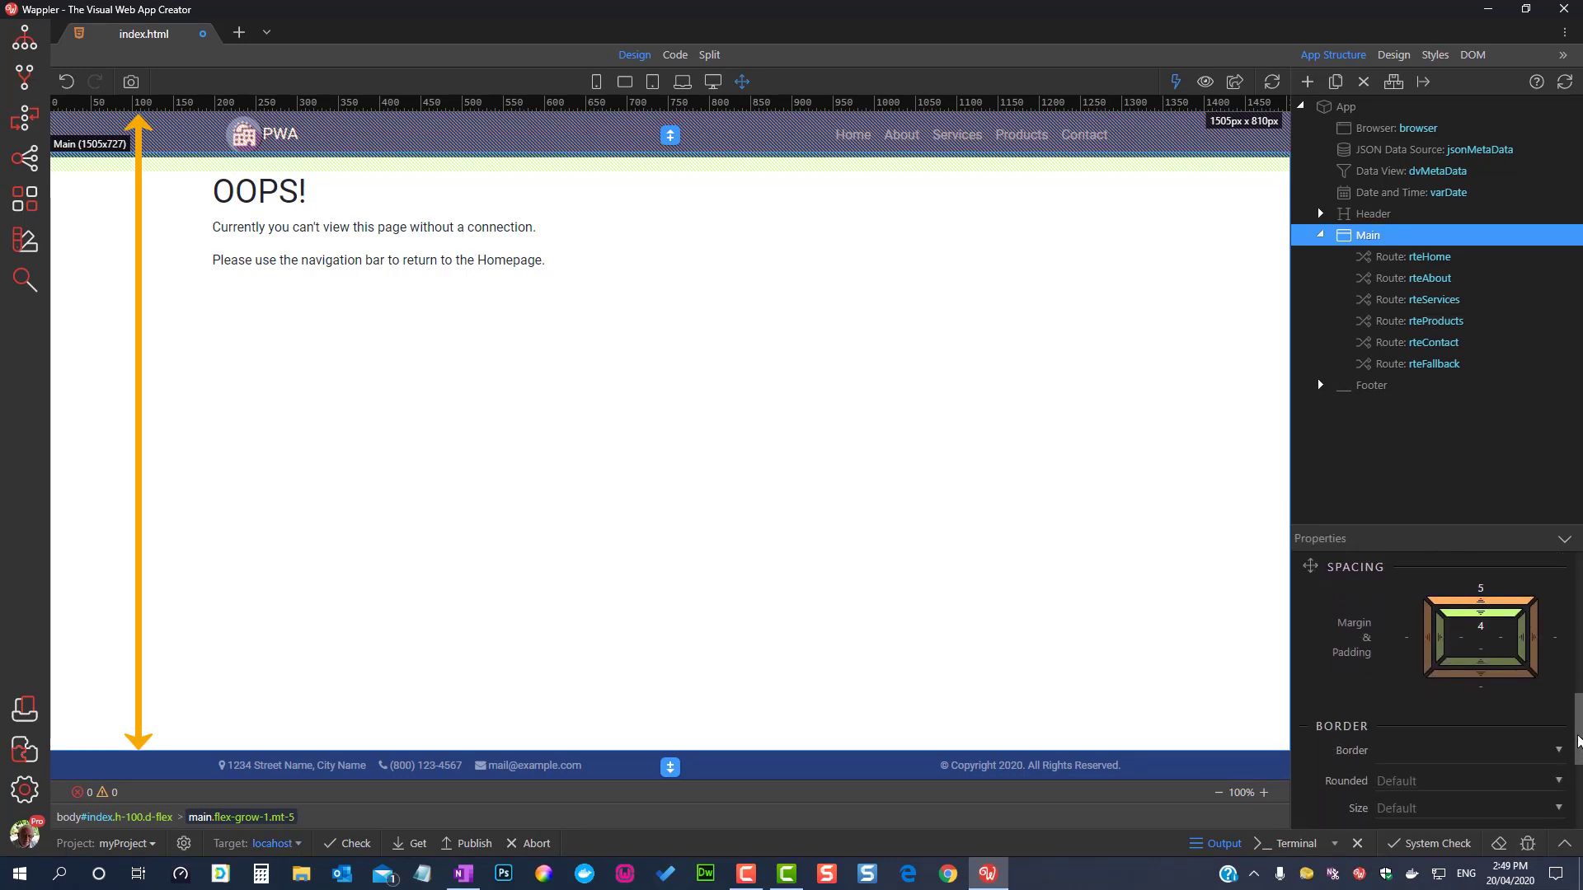